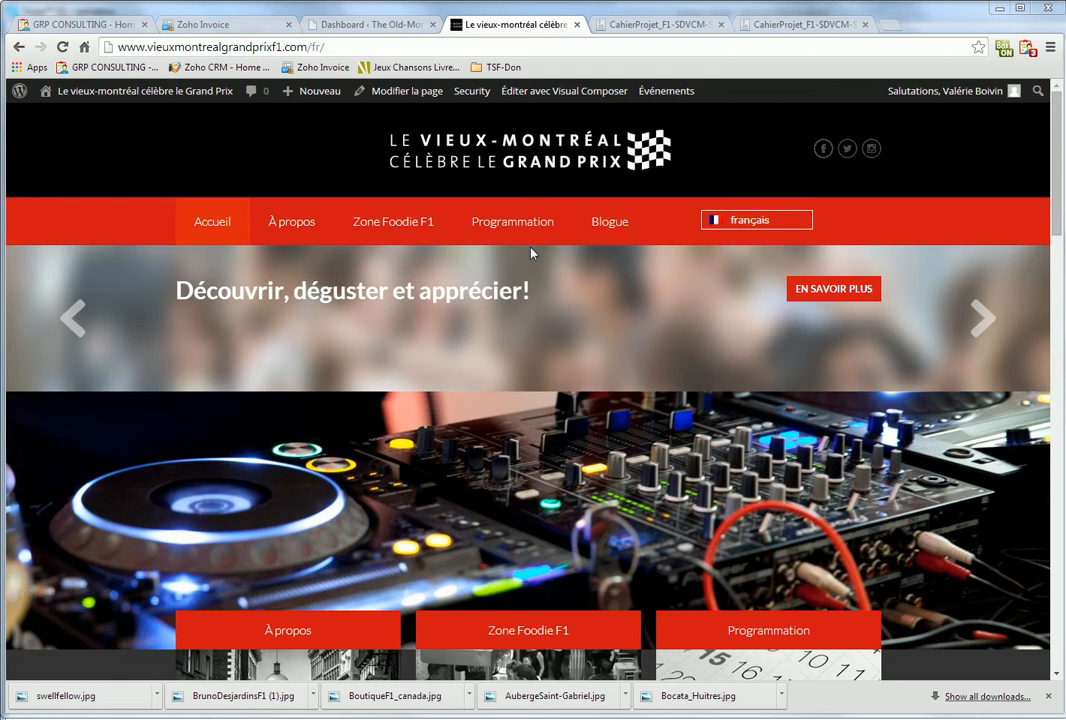
# From Programmation, open the French BBQ à l'honneur event page and review its details and venue map
pyautogui.click(528, 221)
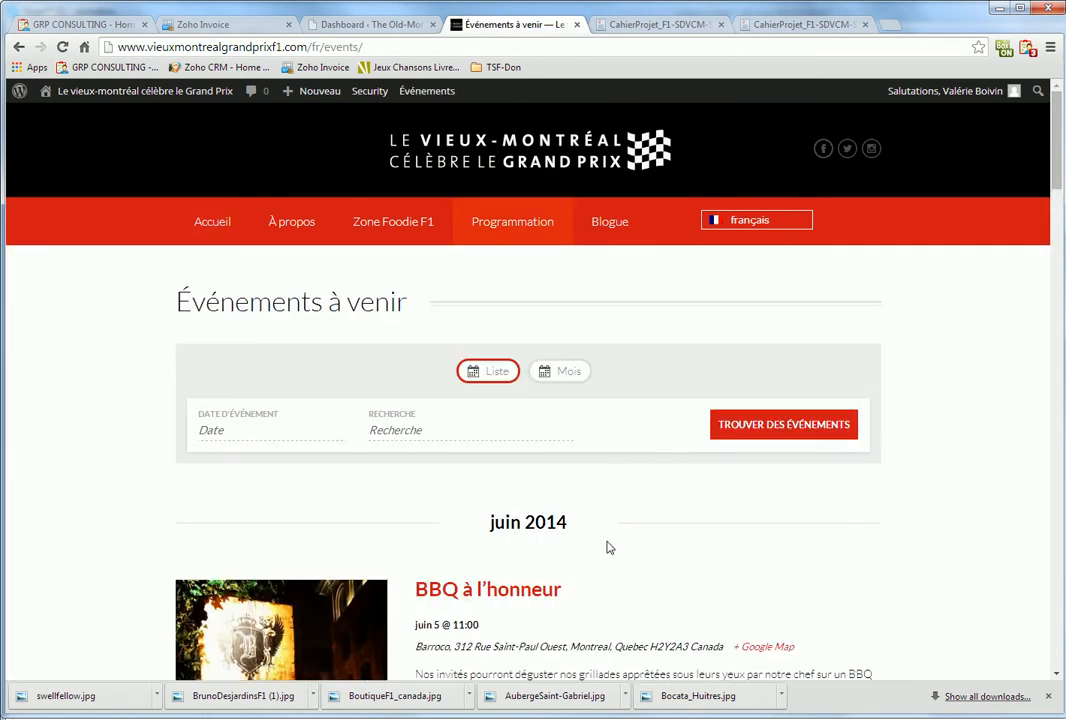
pyautogui.scroll(-3, 607, 545)
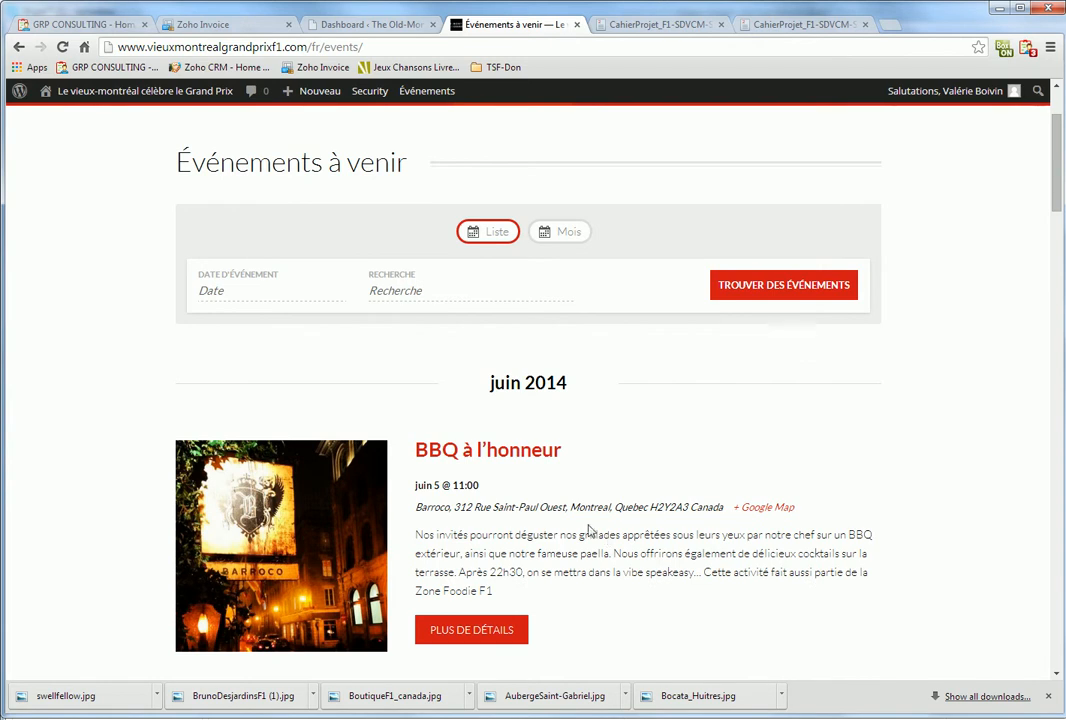
pyautogui.click(540, 452)
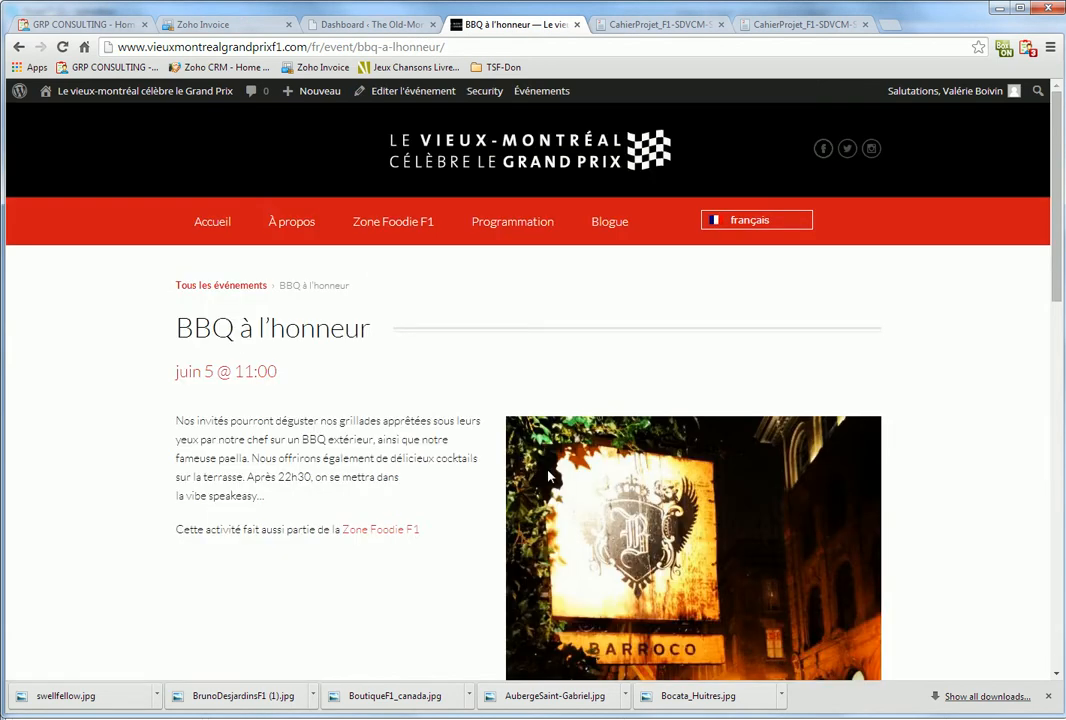
pyautogui.scroll(-5, 549, 476)
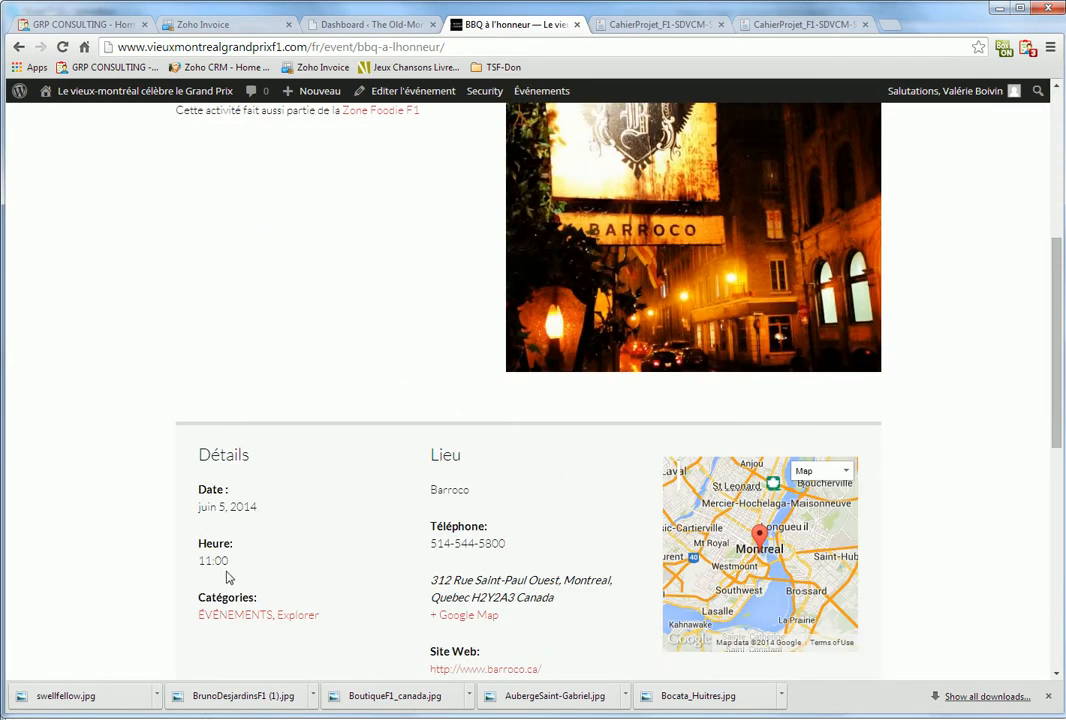
pyautogui.scroll(-2, 543, 535)
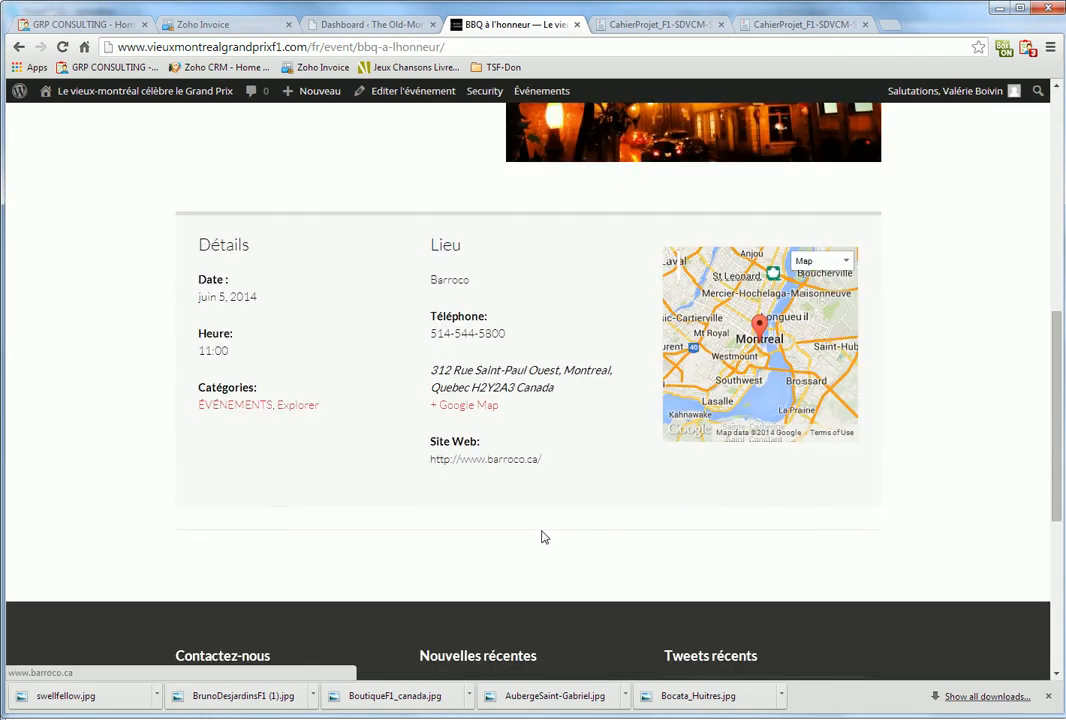
pyautogui.scroll(5, 543, 537)
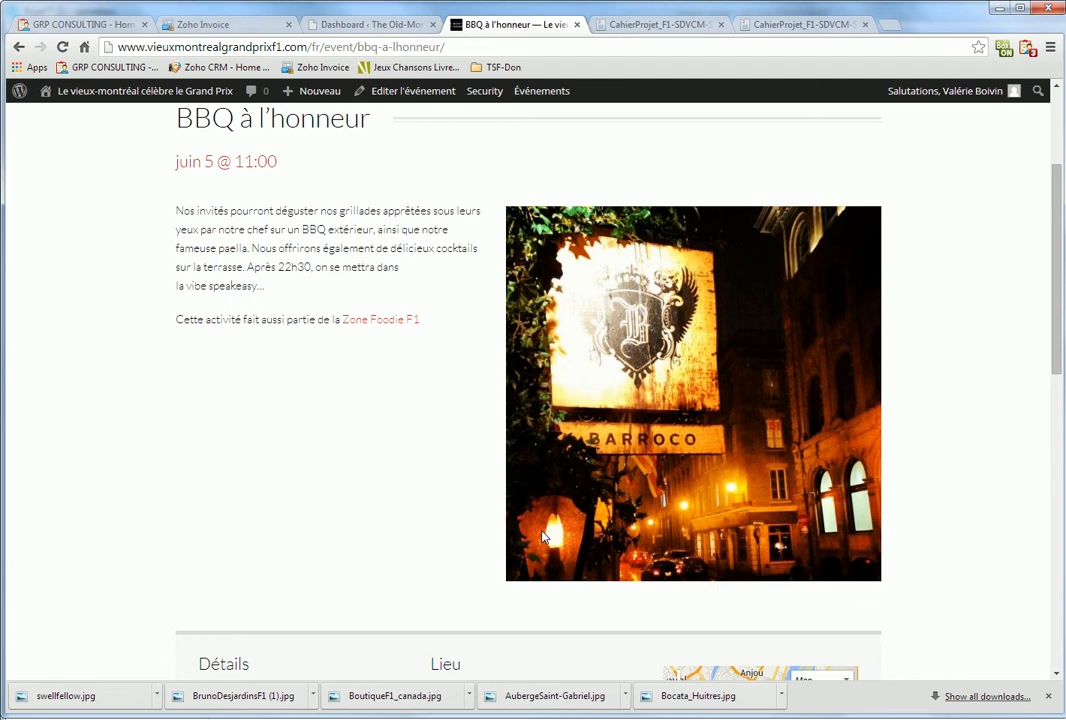
pyautogui.scroll(-2, 543, 537)
pyautogui.scroll(-1, 484, 572)
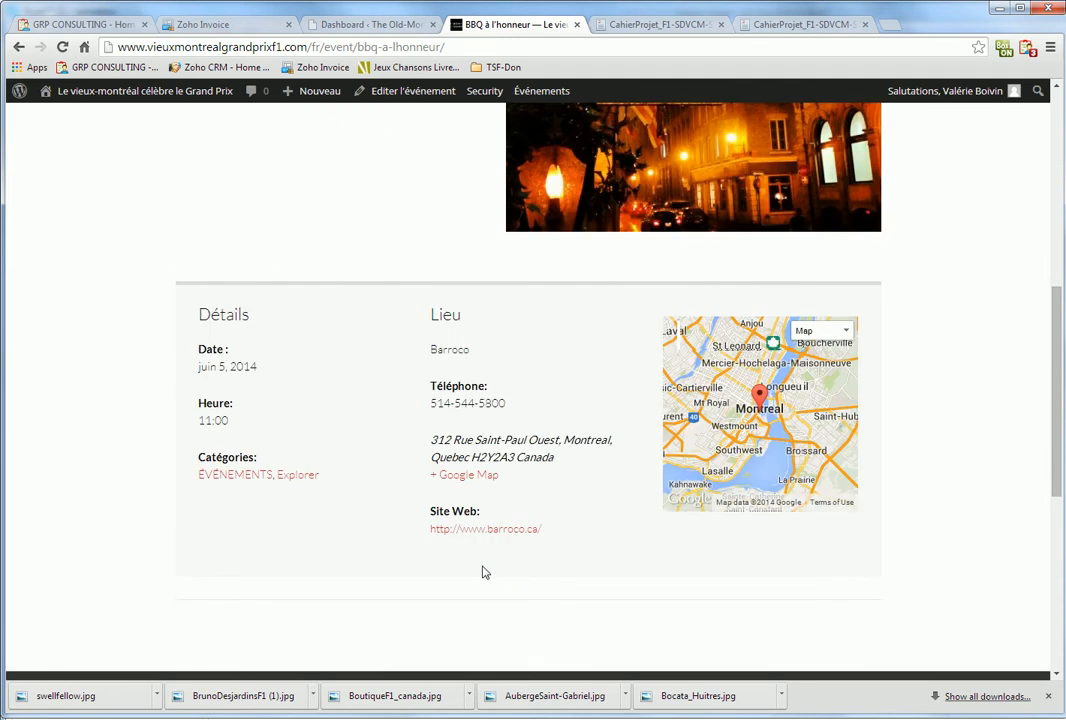
# Show the Events Venues list in the admin: Boutique F1 Canada, Bocata and Barroco
pyautogui.click(308, 24)
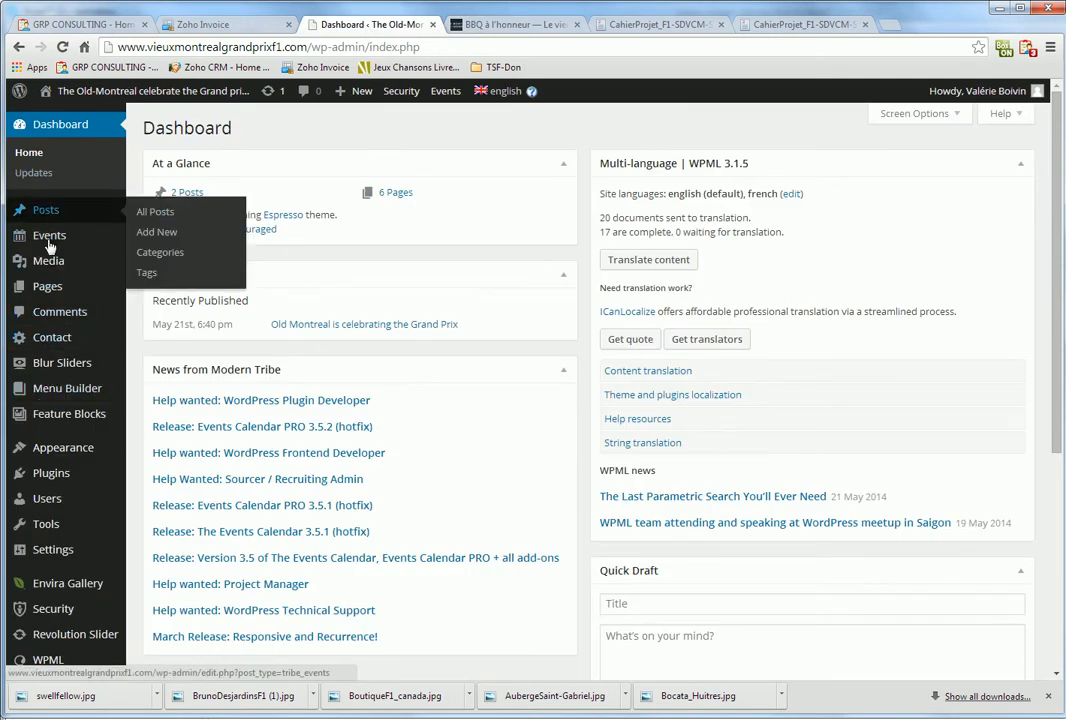
pyautogui.moveTo(50, 245)
pyautogui.click(140, 318)
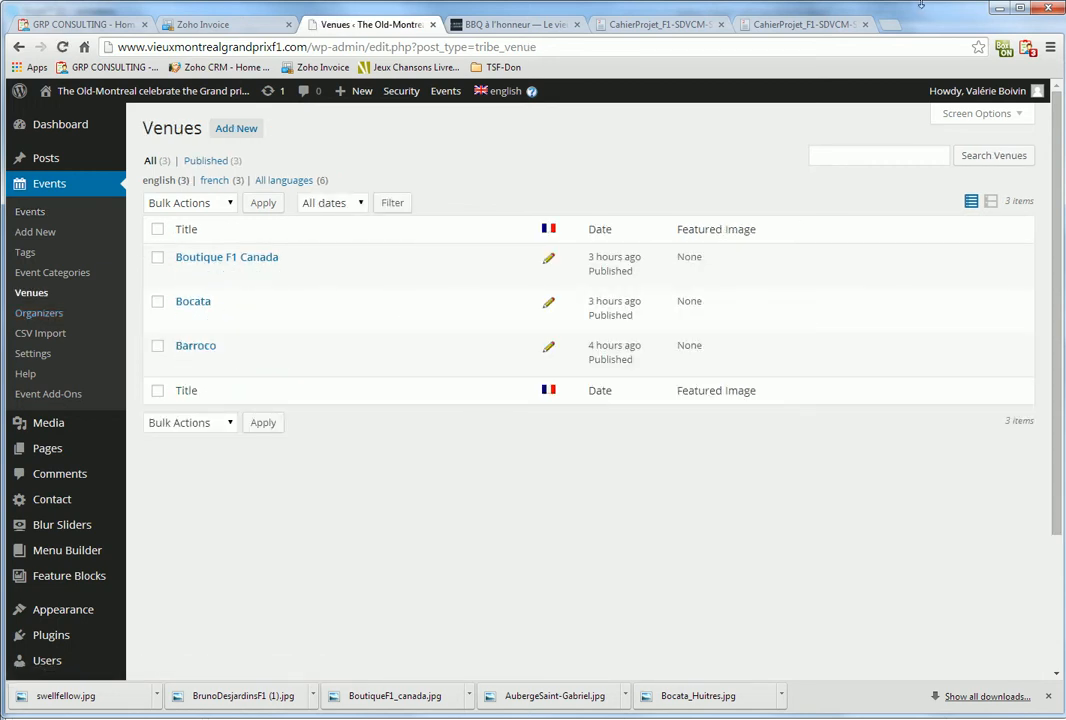
# Copy 'Auberge Saint-Gabriel' from the English CahierProjet document and return to the venue admin
pyautogui.click(800, 24)
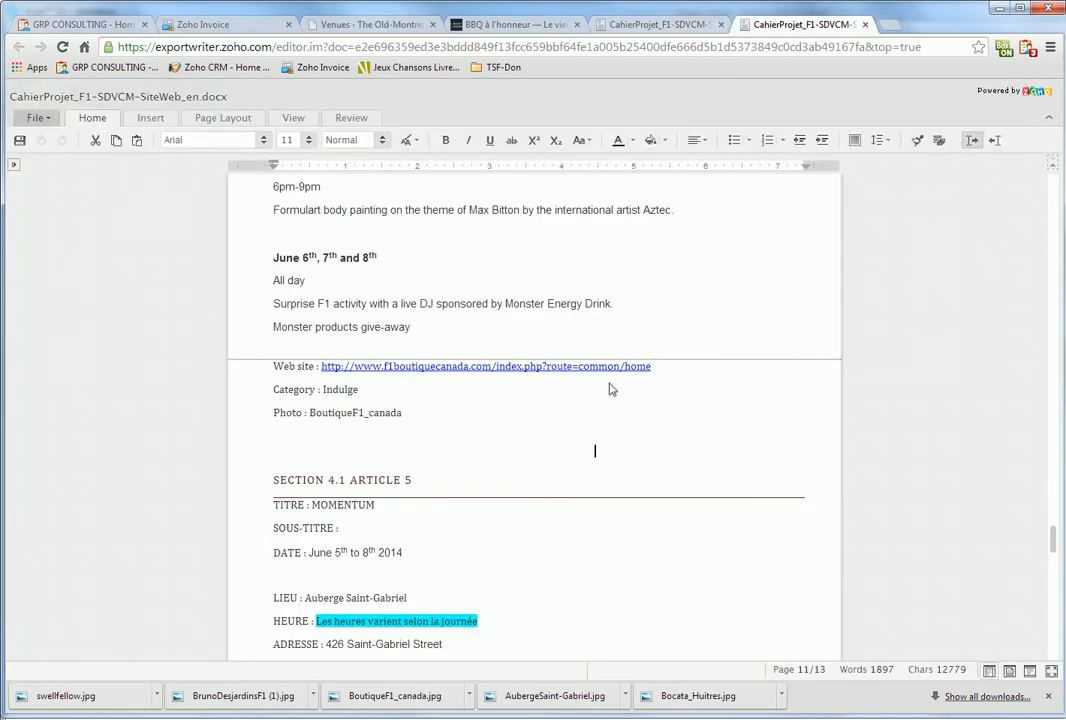
pyautogui.scroll(-3, 612, 389)
pyautogui.moveTo(408, 358); pyautogui.dragTo(304, 358)
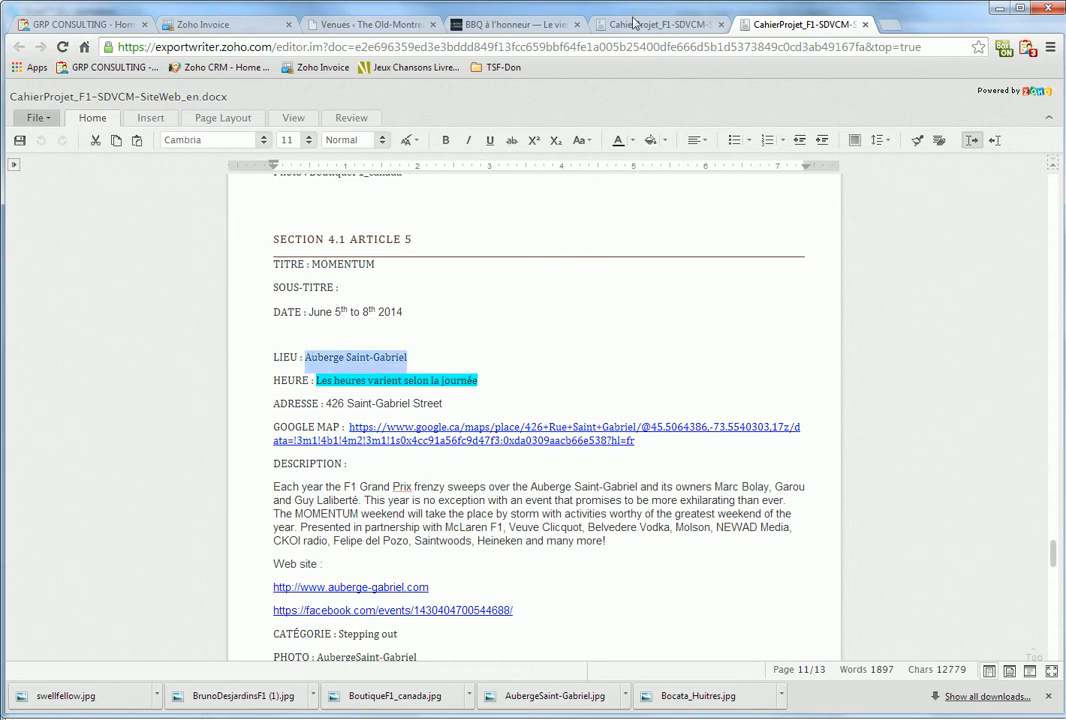
pyautogui.click(456, 25)
pyautogui.click(386, 25)
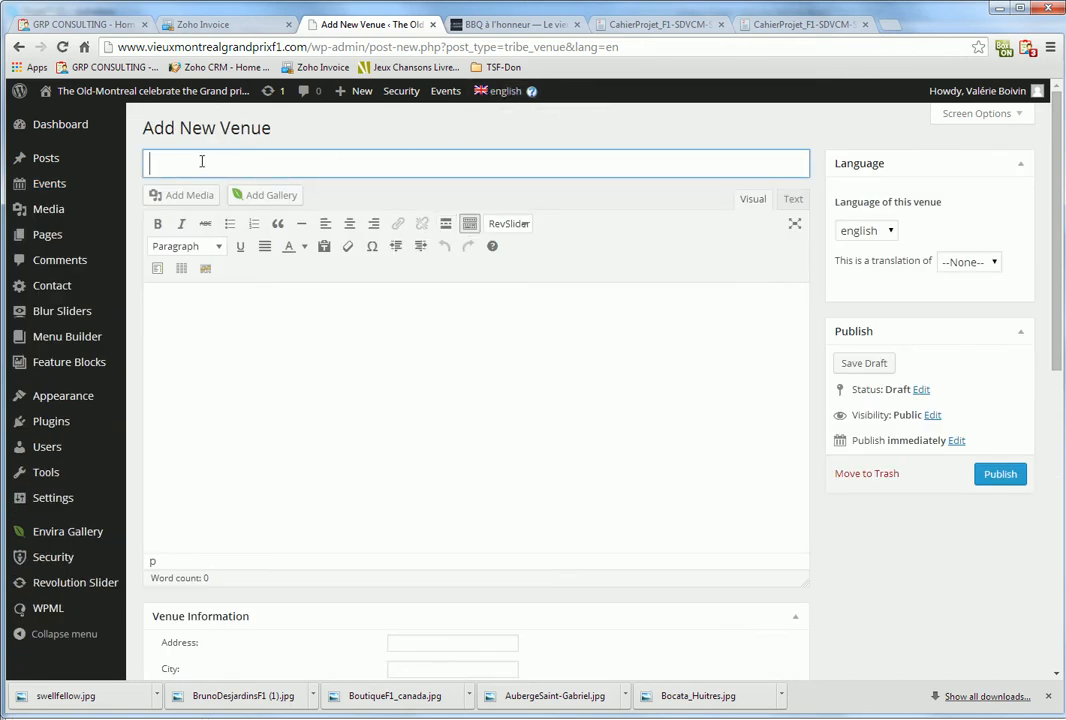
# Paste Auberge Saint-Gabriel as the new venue's title
pyautogui.write('Auberge Saint-Gabriel')
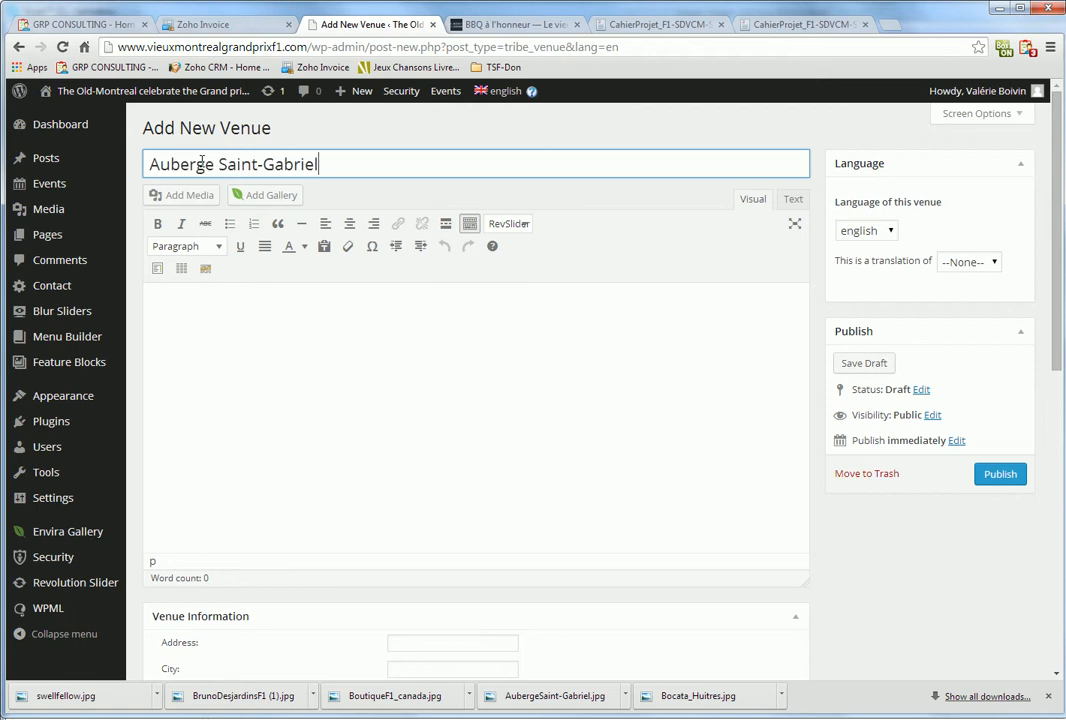
pyautogui.click(268, 384)
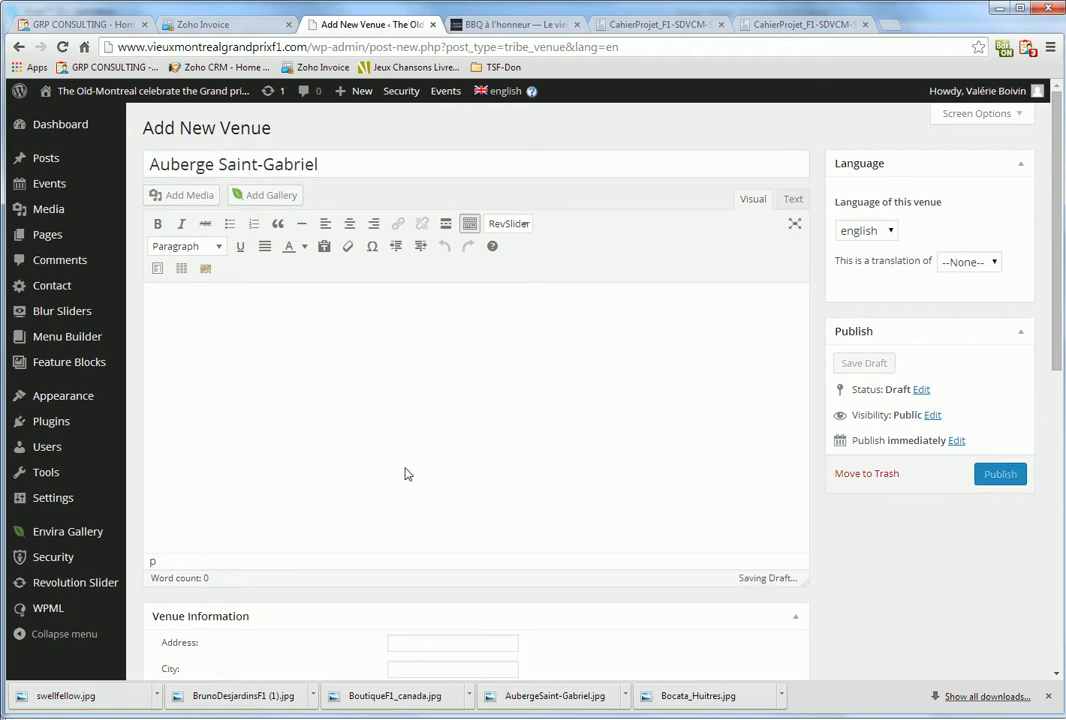
pyautogui.scroll(-3, 404, 464)
pyautogui.click(431, 432)
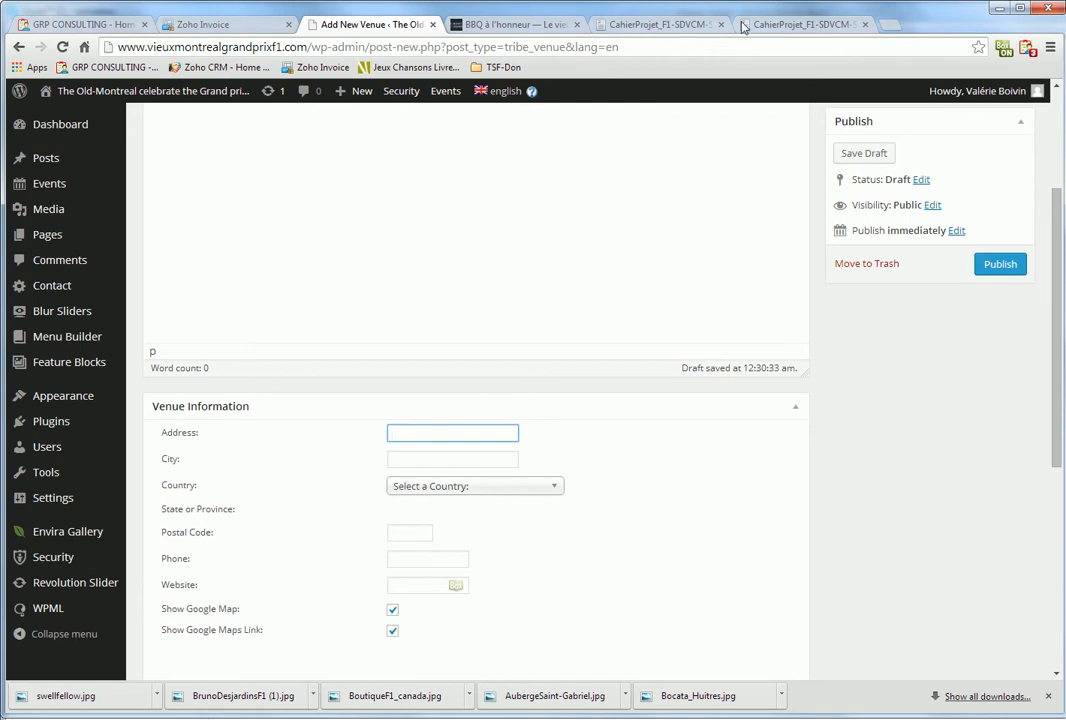
pyautogui.click(658, 26)
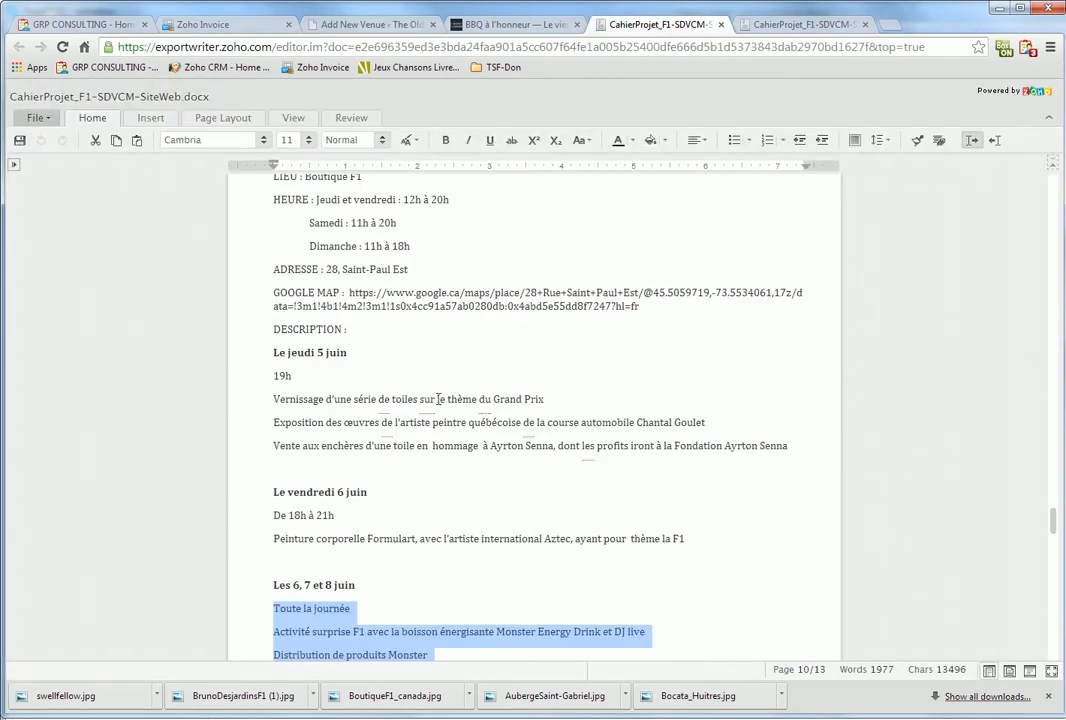
pyautogui.click(795, 24)
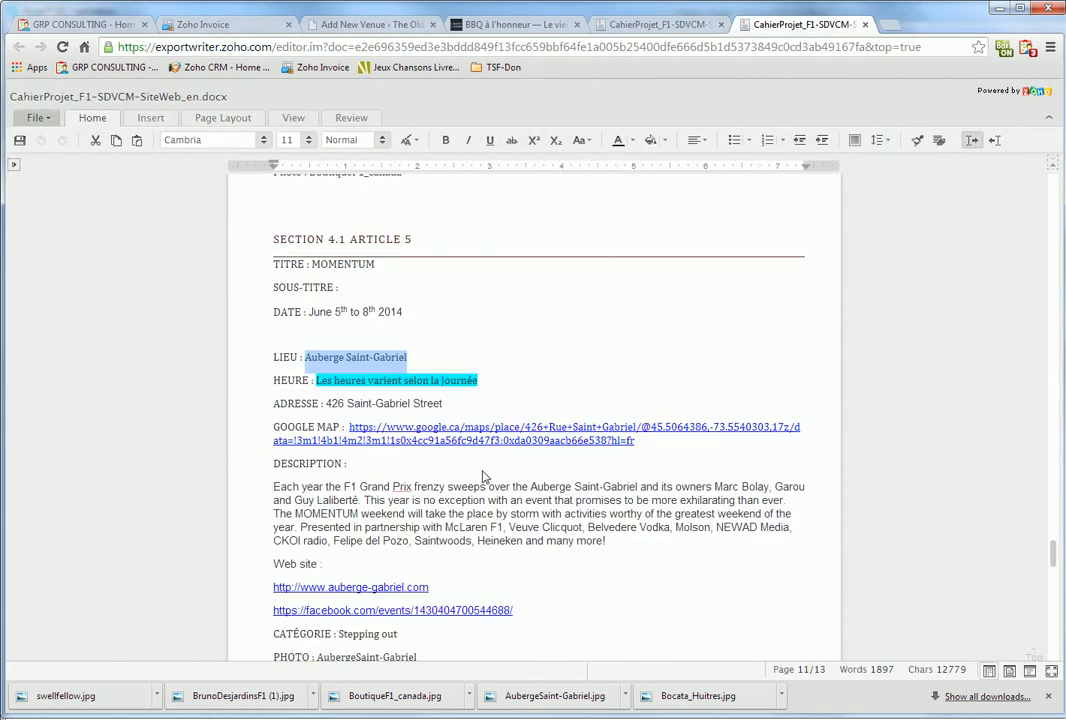
pyautogui.moveTo(442, 404); pyautogui.dragTo(324, 404)
pyautogui.hotkey('ctrl', 'c')
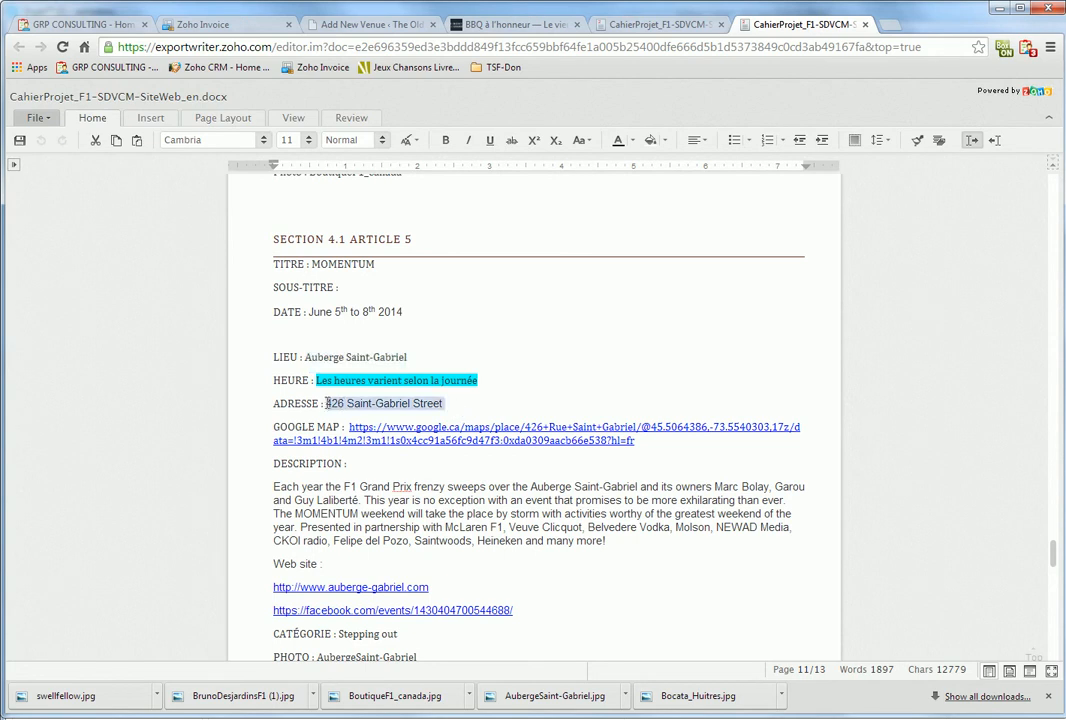
pyautogui.click(455, 25)
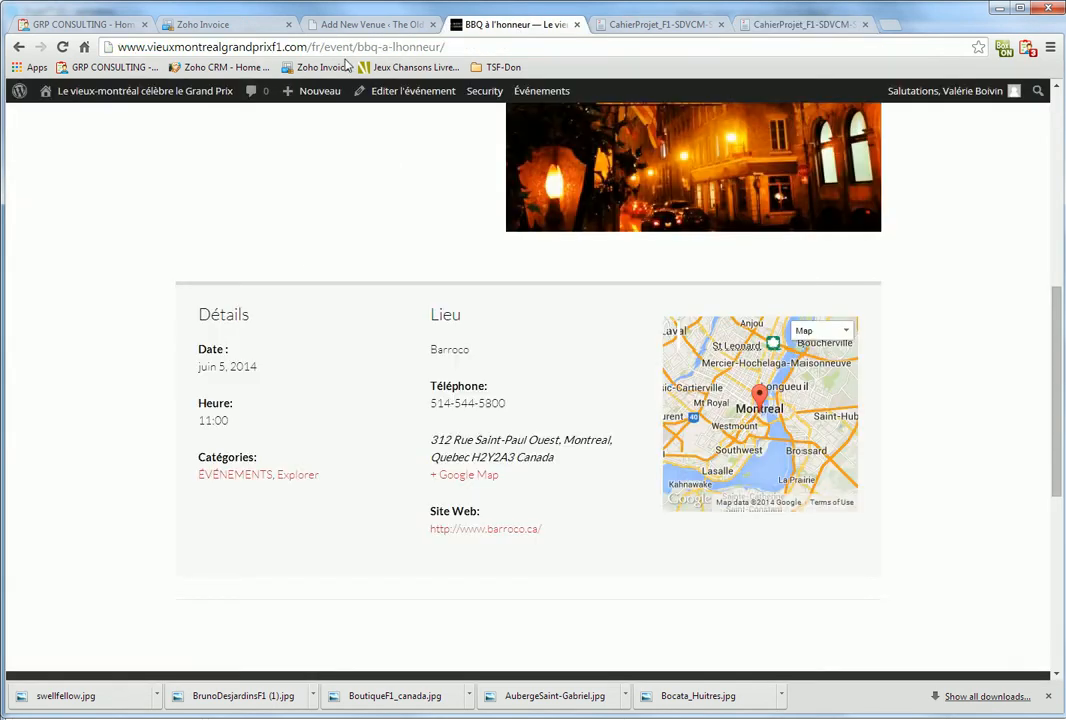
pyautogui.click(370, 24)
pyautogui.hotkey('ctrl', 'v')
pyautogui.moveTo(462, 432); pyautogui.dragTo(516, 432)
pyautogui.press('BackSpace')
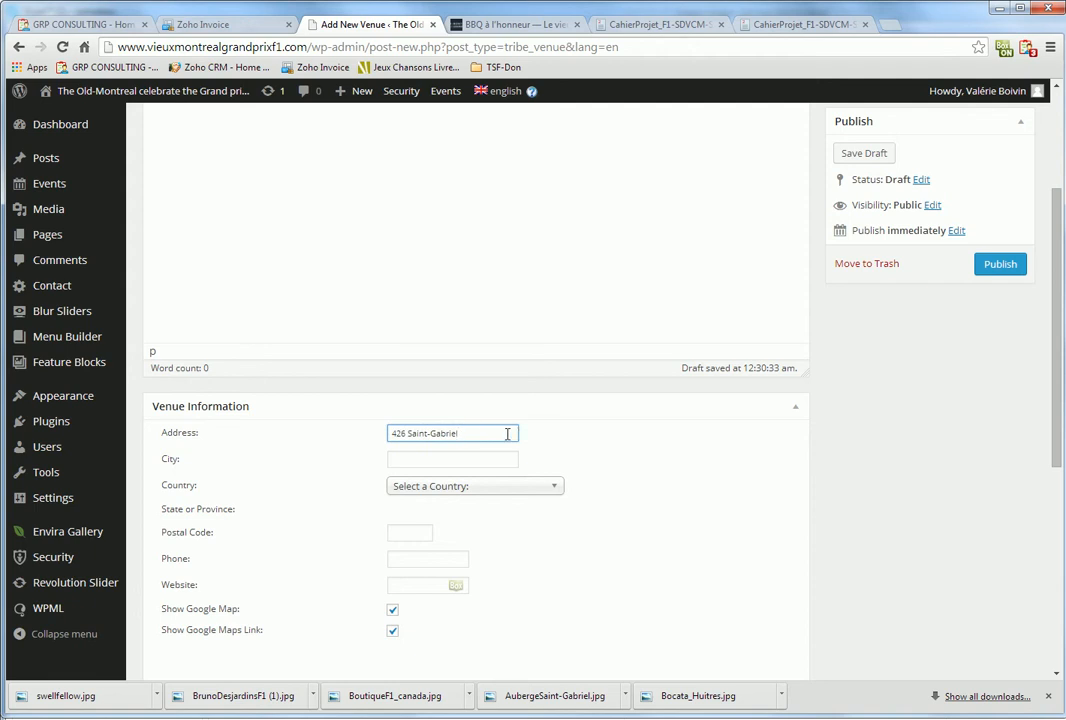
# Set the venue's country to Canada, city to Montréal and province to Quebec
pyautogui.click(471, 488)
pyautogui.write('ca')
pyautogui.click(430, 566)
pyautogui.click(445, 460)
pyautogui.write('Montréal')
pyautogui.press('Tab')
pyautogui.write('Quebec')
pyautogui.press('Tab')
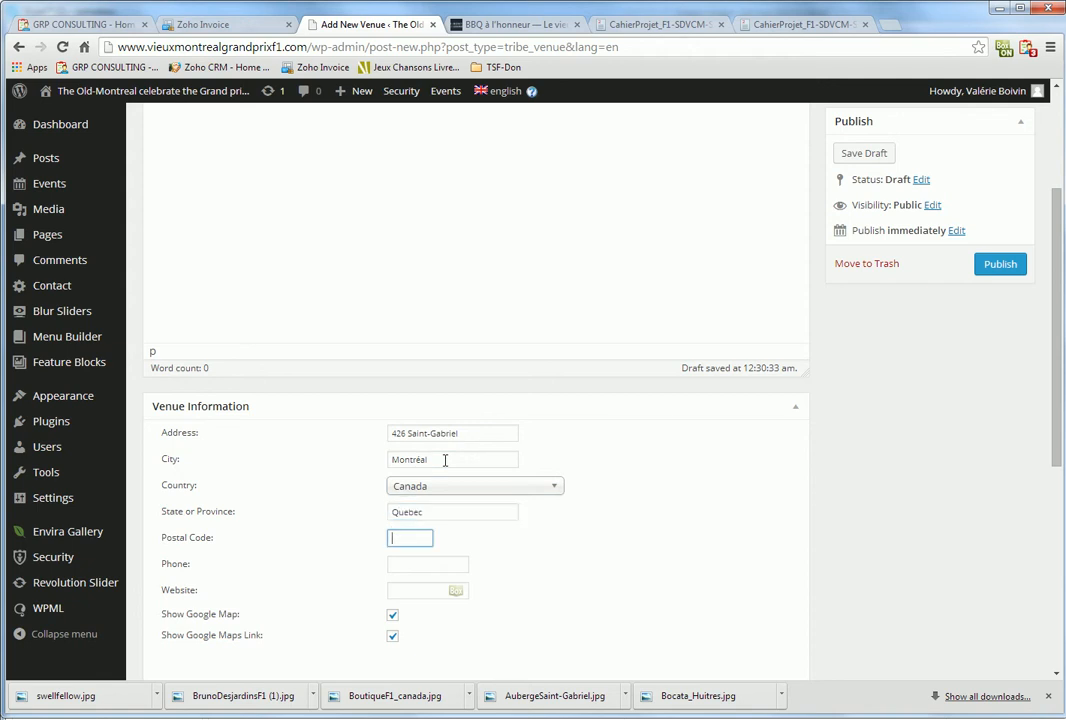
pyautogui.hotkey('ctrl', 't')
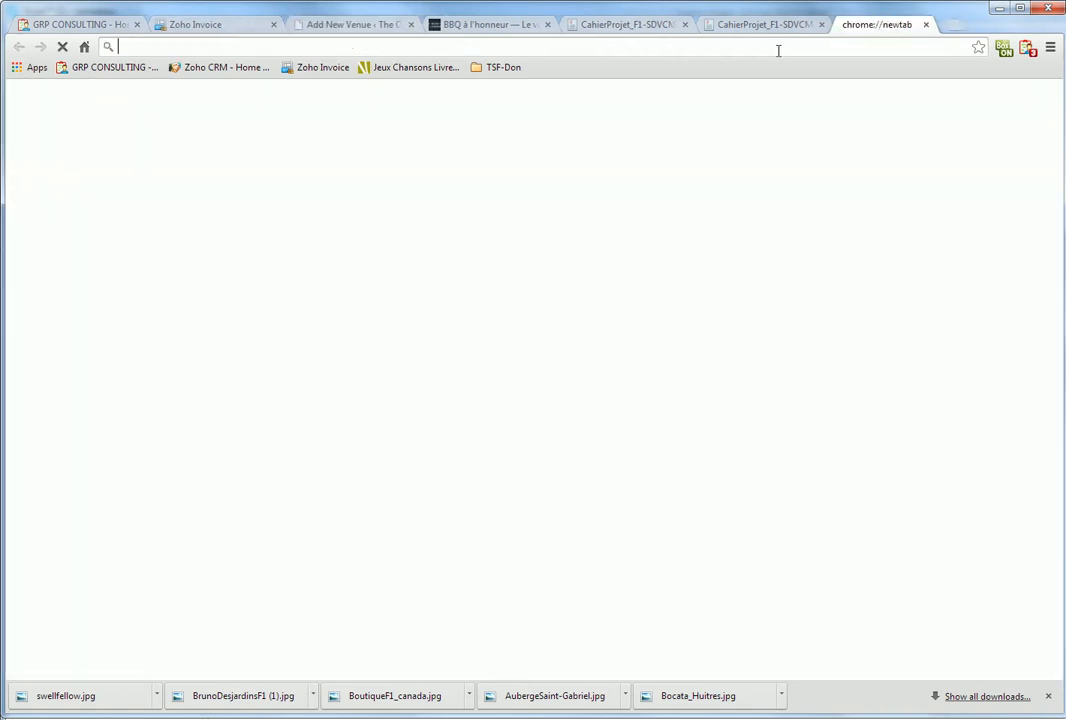
# Search Google for the venue address and enter postal code H2Y 2Z9 in the venue form
pyautogui.hotkey('ctrl', 'v')
pyautogui.press('Return')
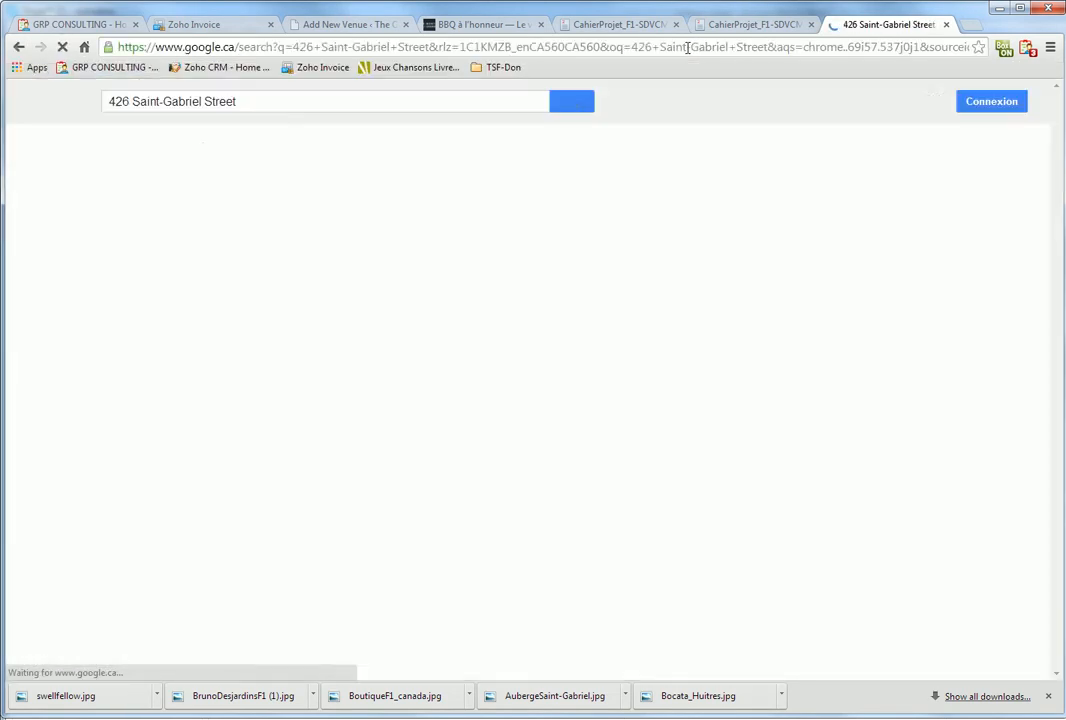
pyautogui.scroll(-1, 381, 549)
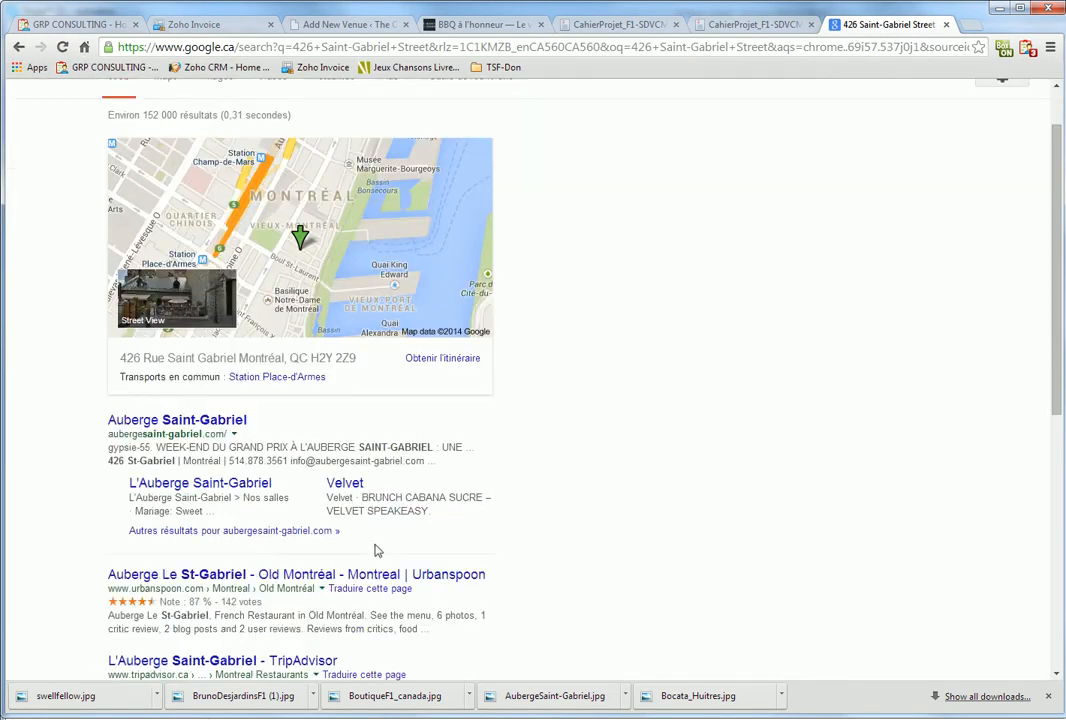
pyautogui.doubleClick(346, 358)
pyautogui.moveTo(355, 358); pyautogui.dragTo(317, 358)
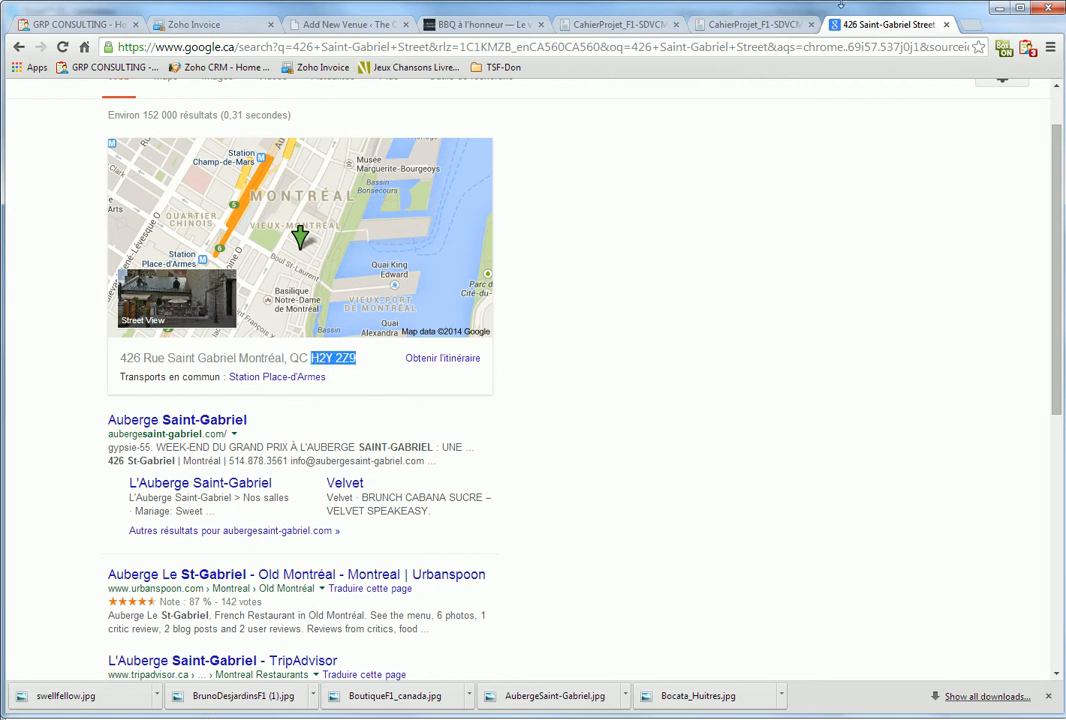
pyautogui.click(368, 24)
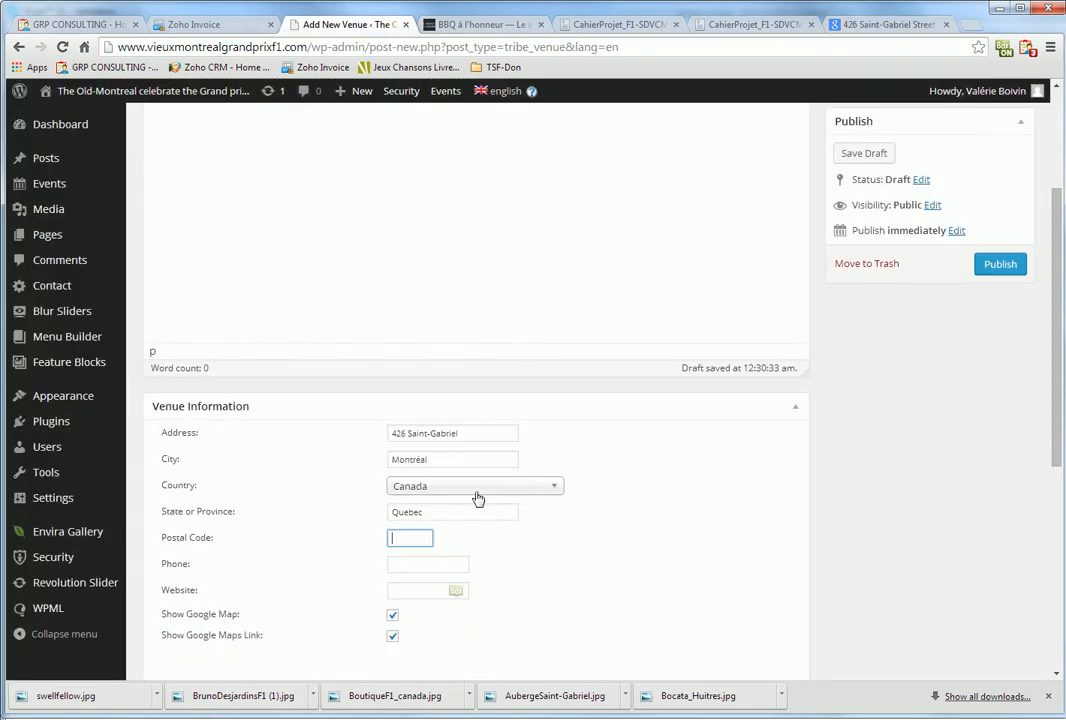
pyautogui.write('H2Y 2Z9')
pyautogui.press('Tab')
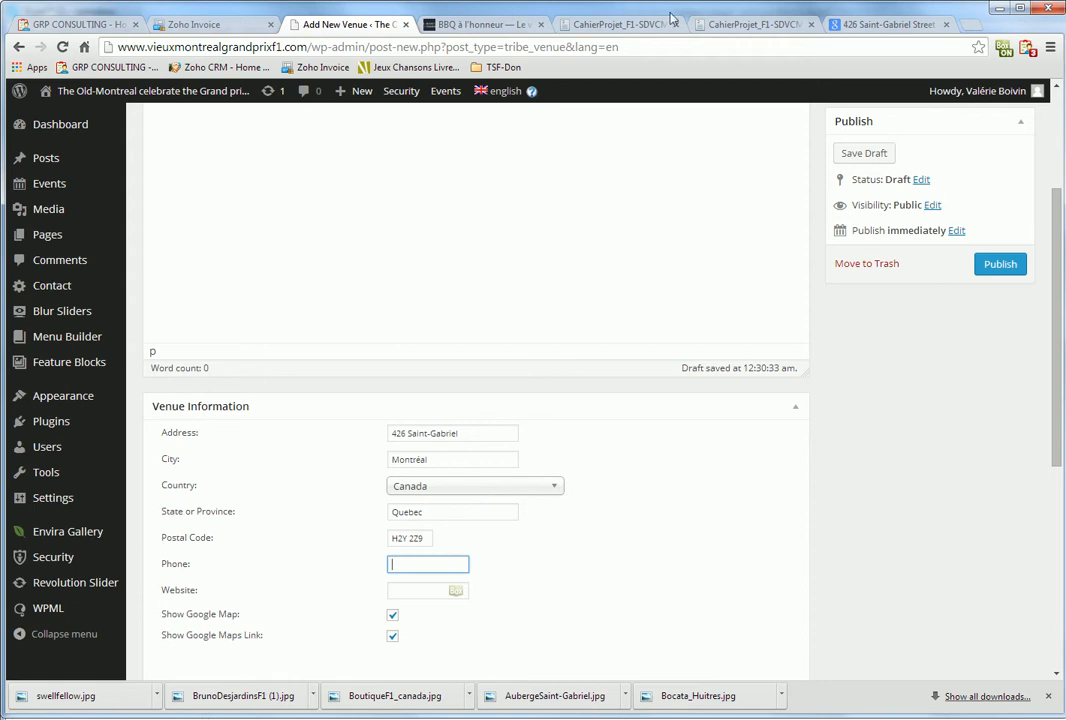
# Copy the venue's phone number from the search results into Phone, replacing the dot with a hyphen
pyautogui.click(885, 24)
pyautogui.moveTo(287, 461); pyautogui.dragTo(232, 461)
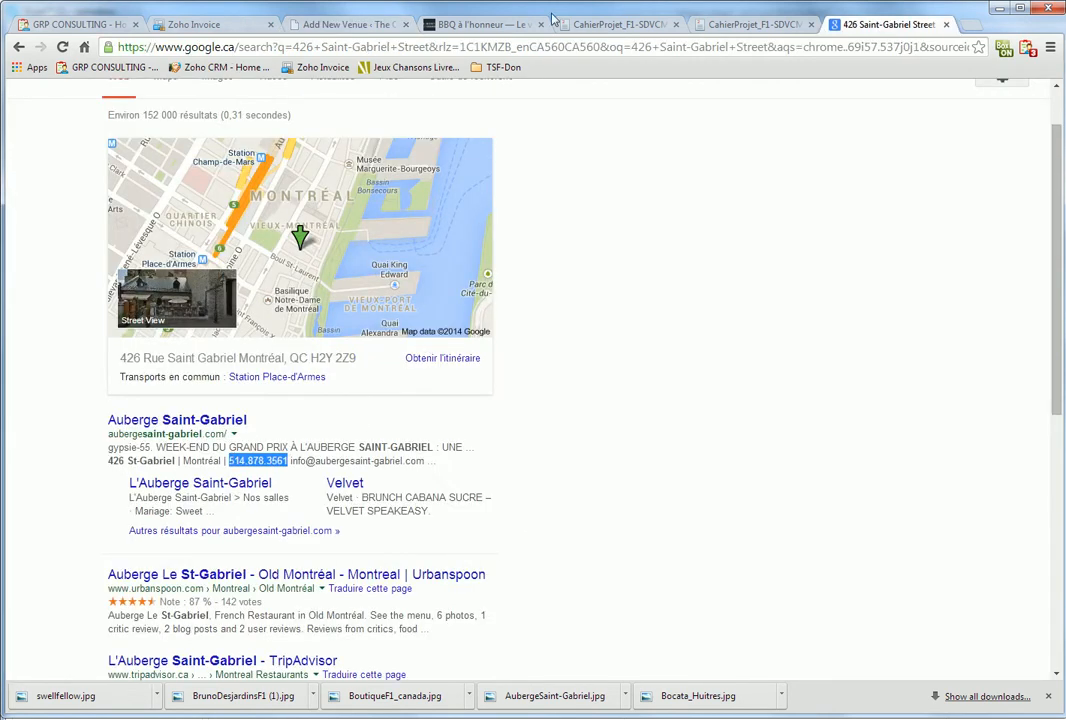
pyautogui.click(335, 24)
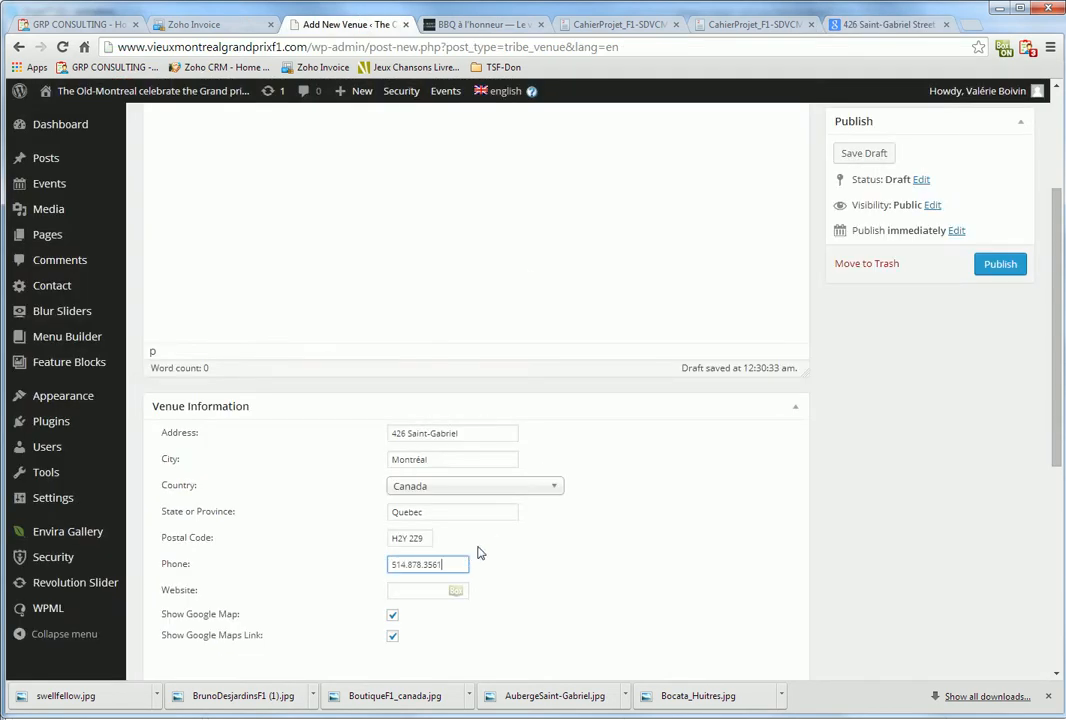
pyautogui.click(406, 565)
pyautogui.press('Delete')
pyautogui.write('-')
pyautogui.press('Tab')
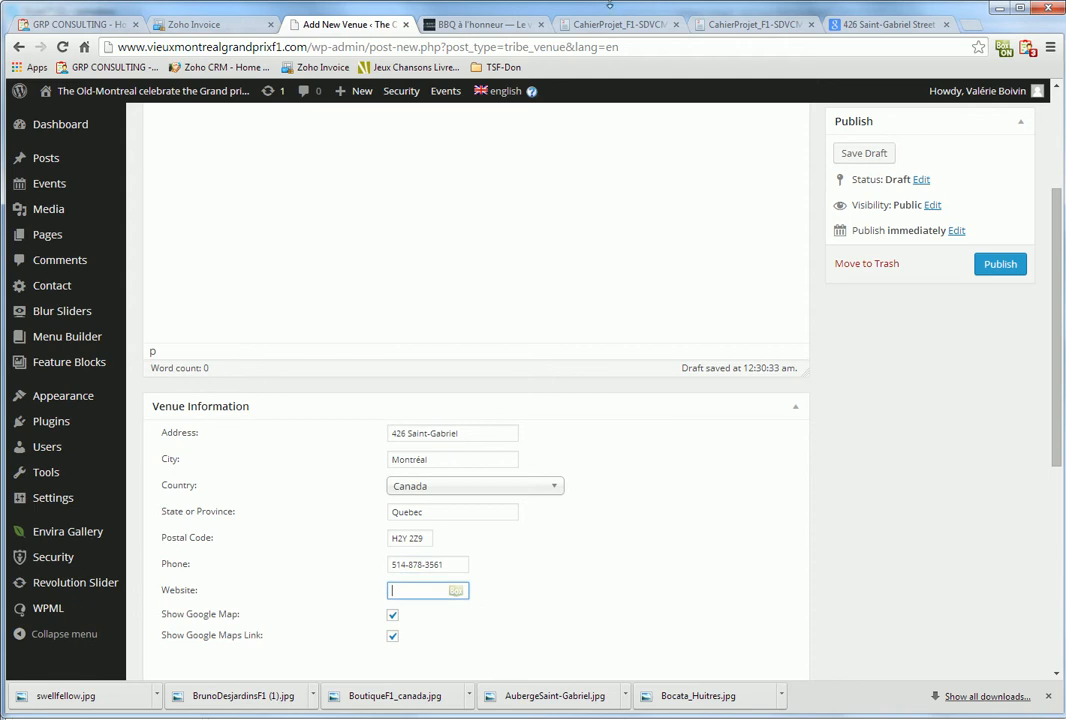
# Open aubergesaint-gabriel.com from the search results and copy its URL
pyautogui.click(873, 28)
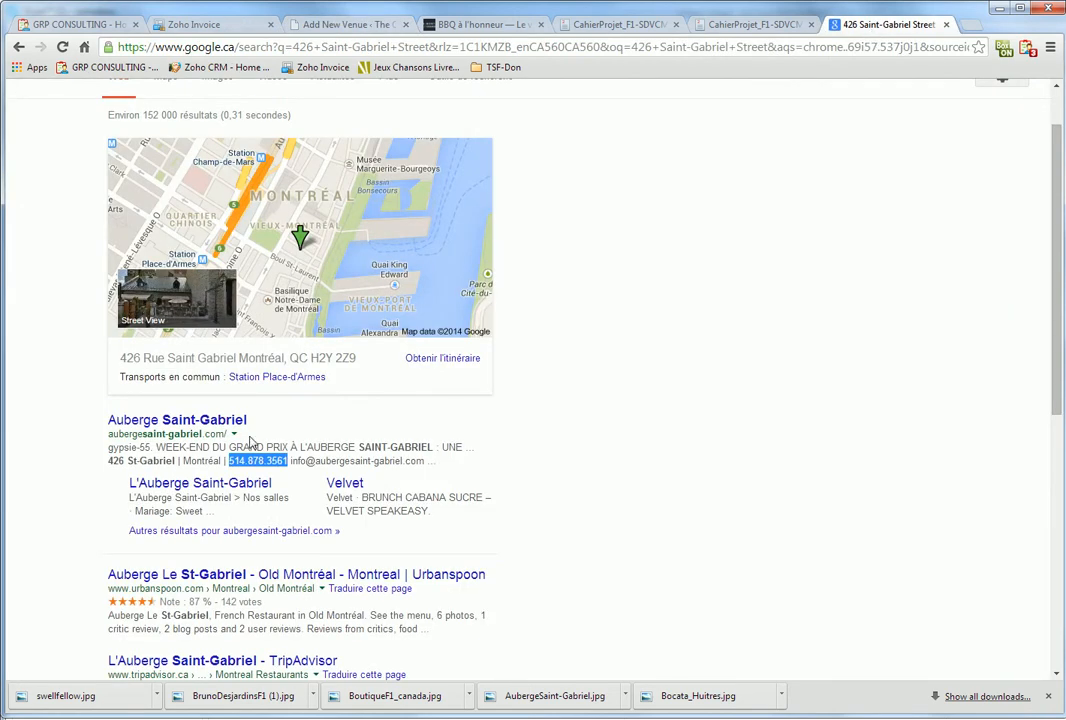
pyautogui.moveTo(224, 432); pyautogui.dragTo(100, 435)
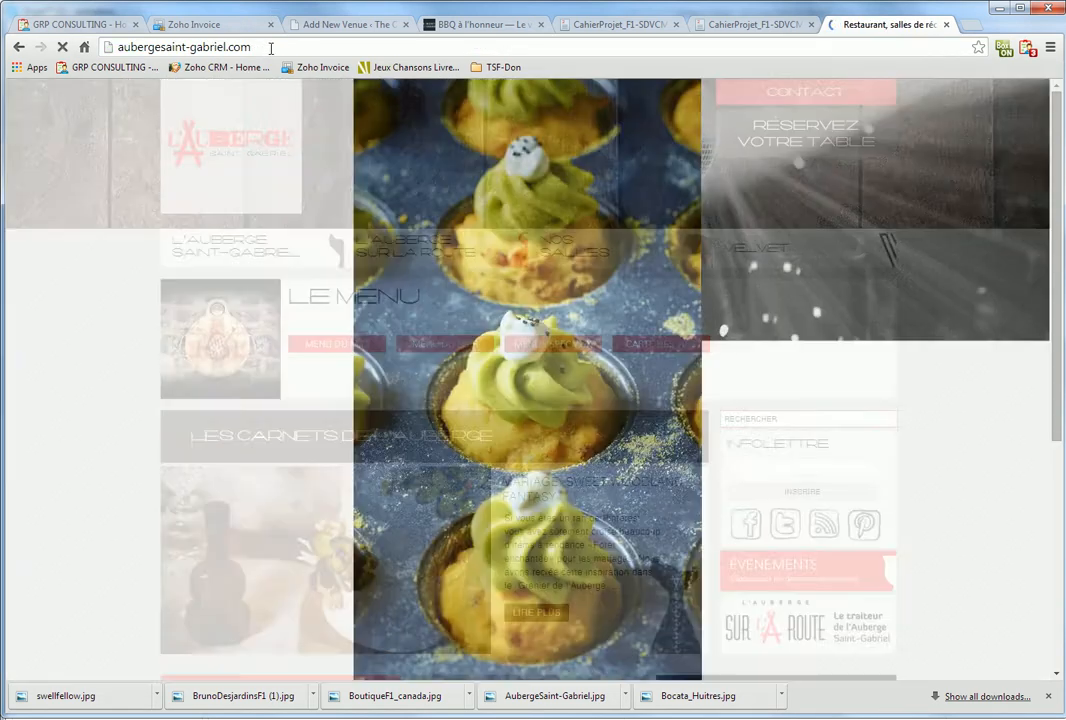
pyautogui.click(268, 47)
pyautogui.hotkey('ctrl', 'c')
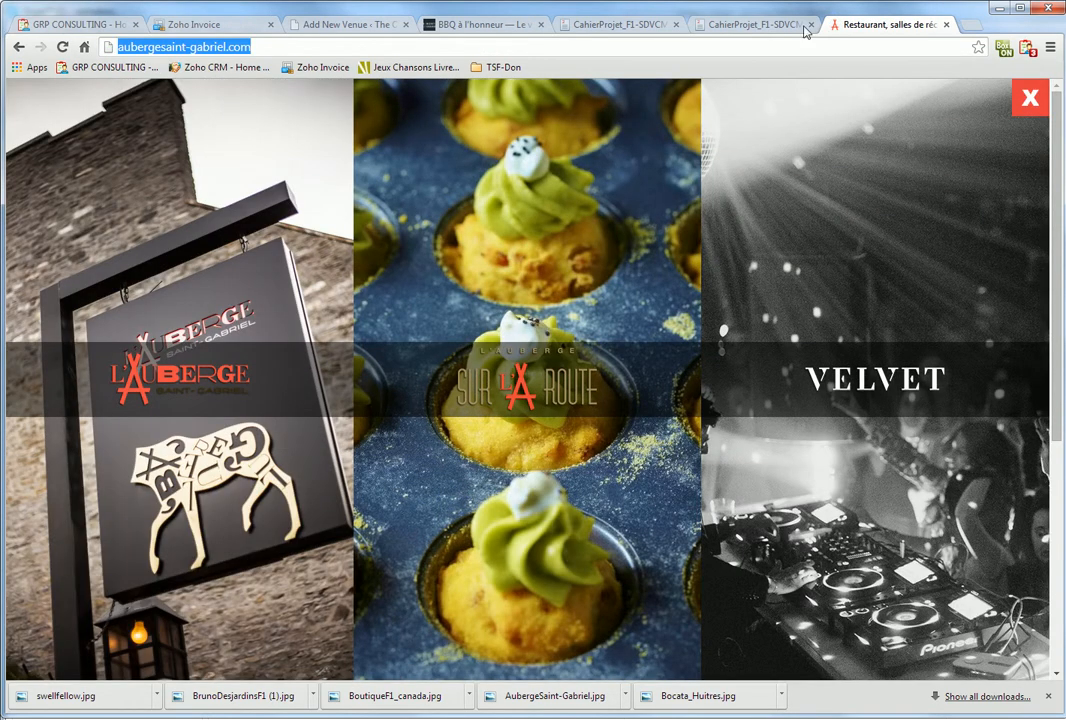
# Paste aubergesaint-gabriel.com into Website and publish the Auberge Saint-Gabriel venue
pyautogui.click(345, 30)
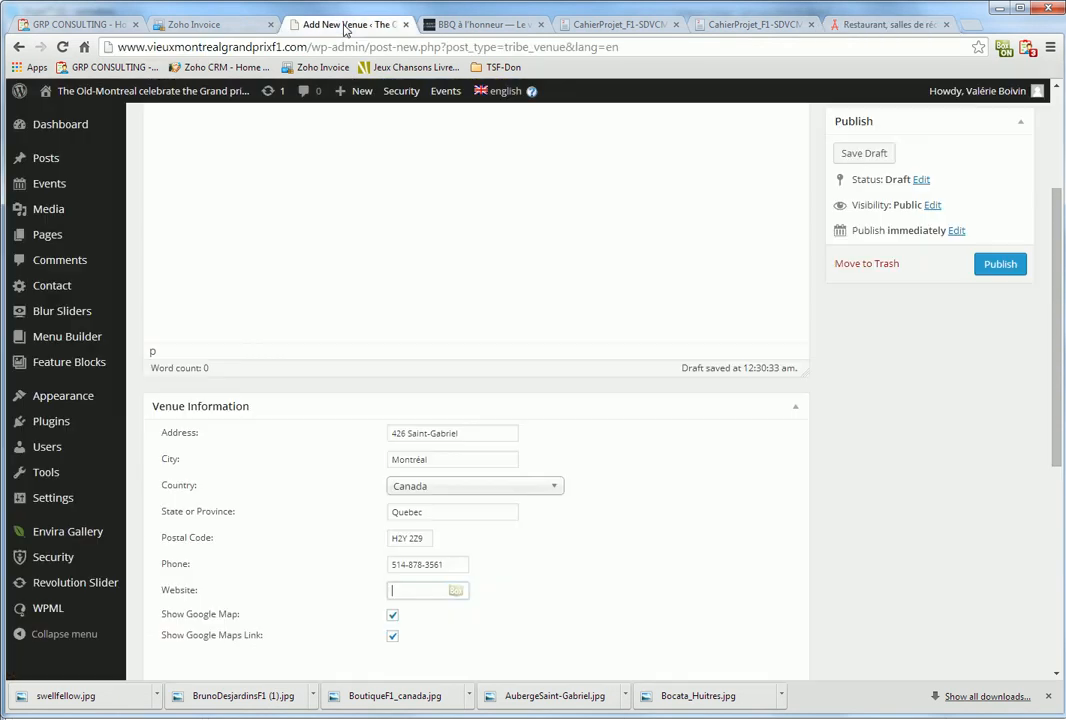
pyautogui.hotkey('ctrl', 'v')
pyautogui.press('Home')
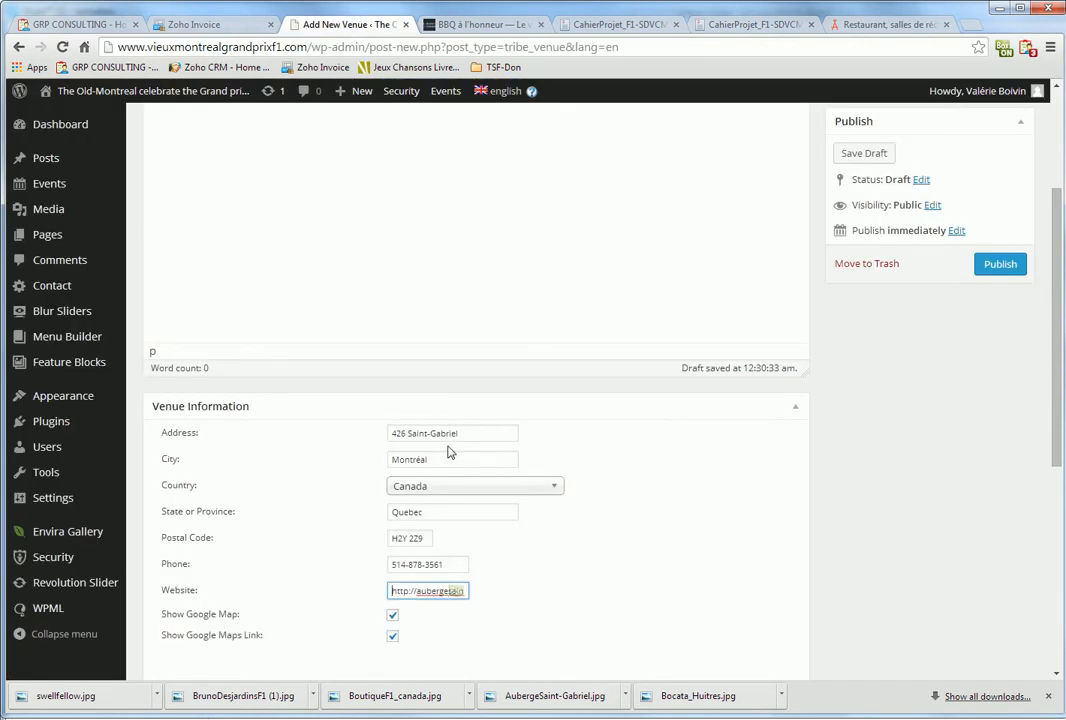
pyautogui.scroll(-5, 448, 452)
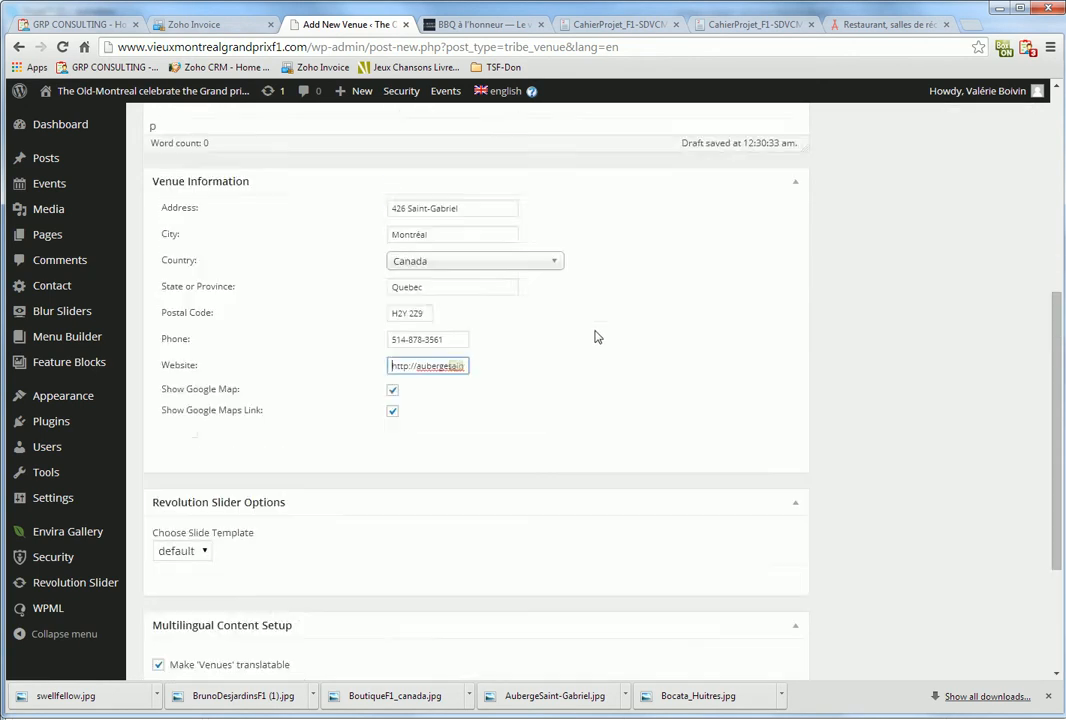
pyautogui.scroll(10, 594, 337)
pyautogui.click(985, 477)
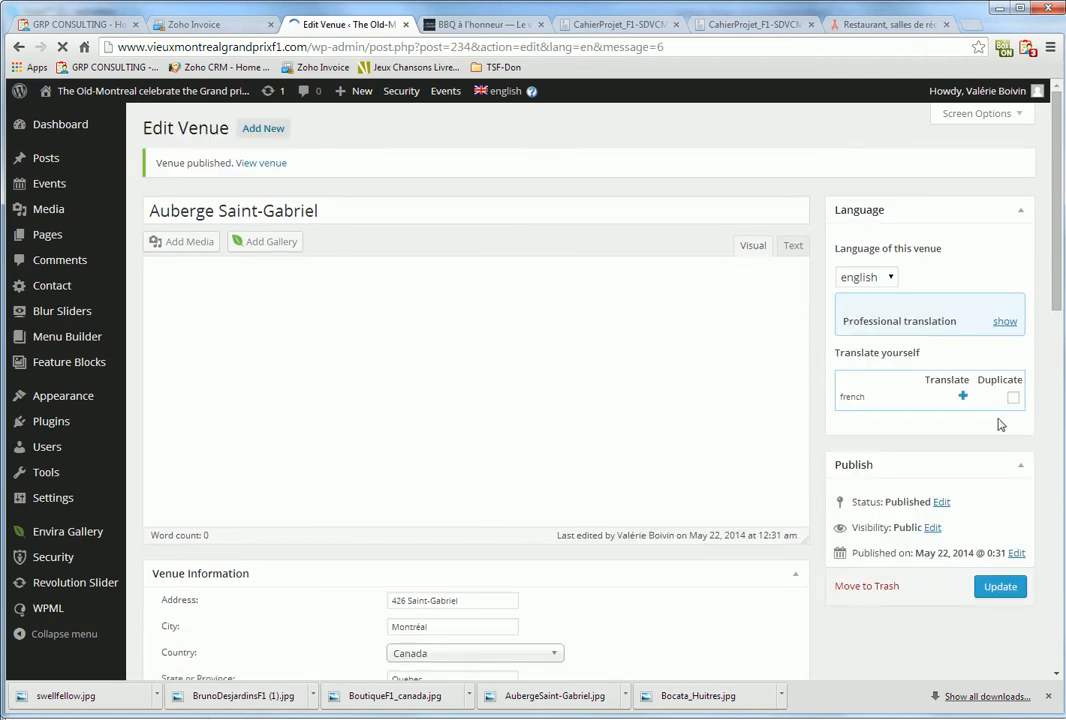
# Duplicate the Auberge Saint-Gabriel venue into French from the Language box
pyautogui.click(1013, 398)
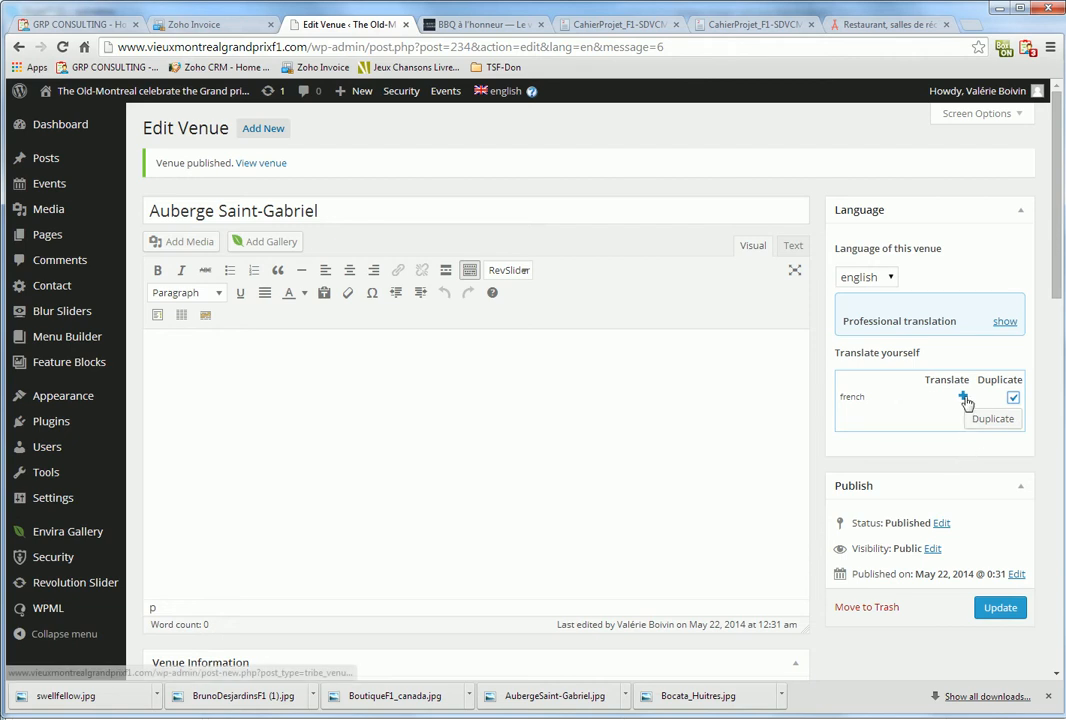
pyautogui.click(980, 418)
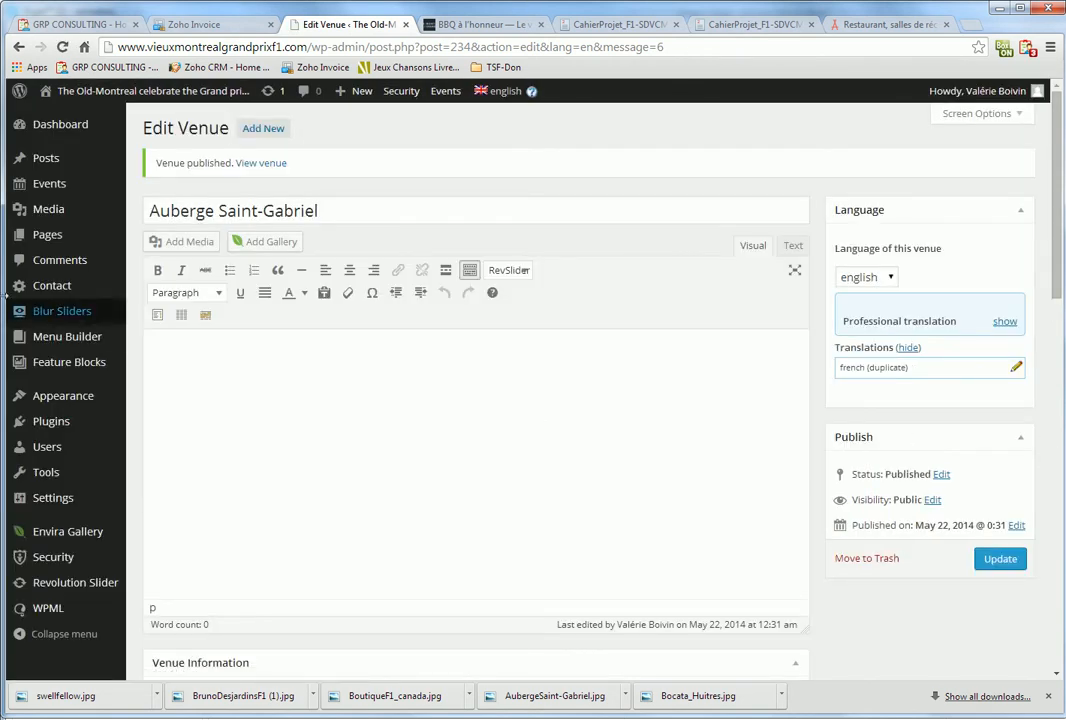
# Start a new event and copy the title MOMENTUM from the English project document
pyautogui.moveTo(50, 186)
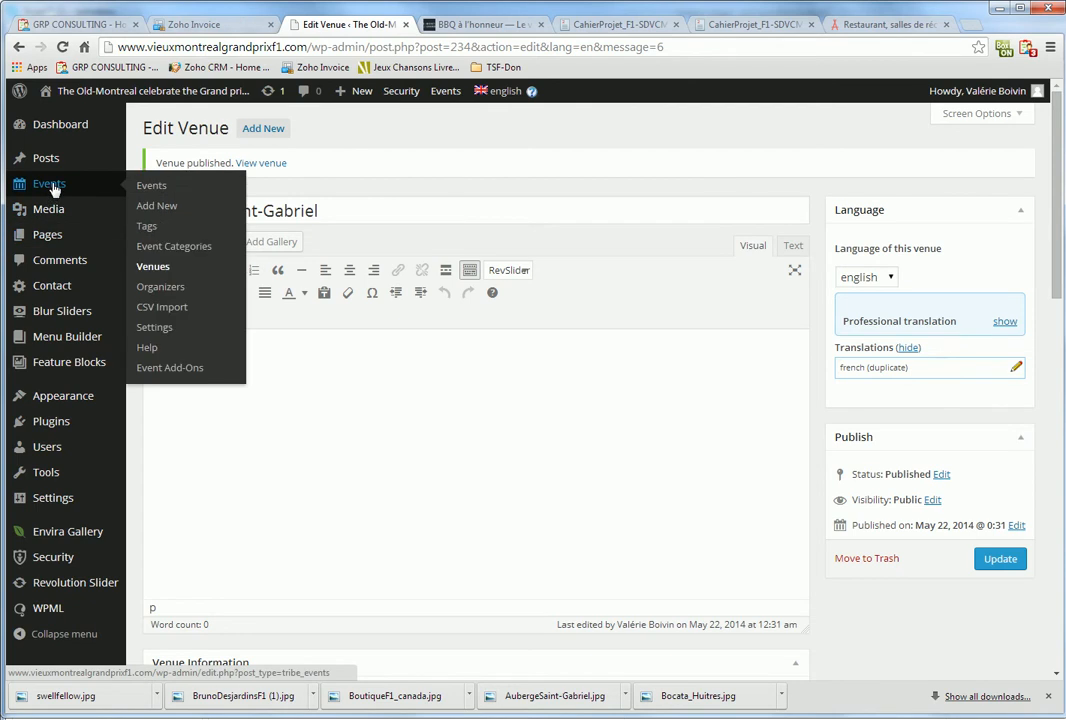
pyautogui.click(171, 207)
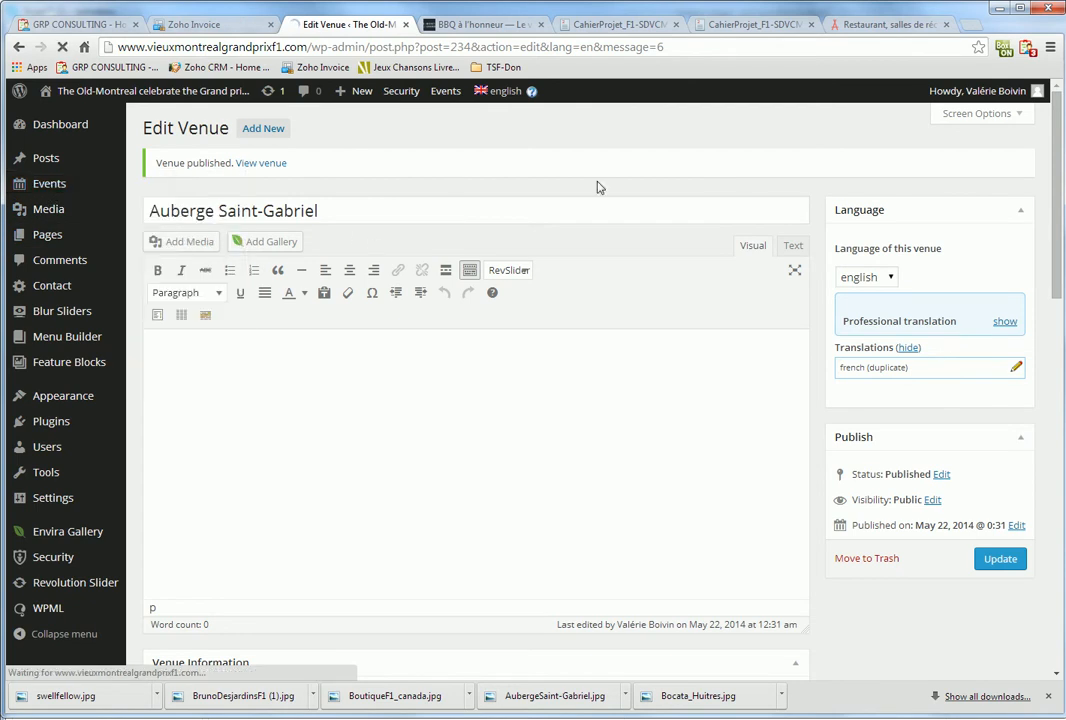
pyautogui.click(762, 26)
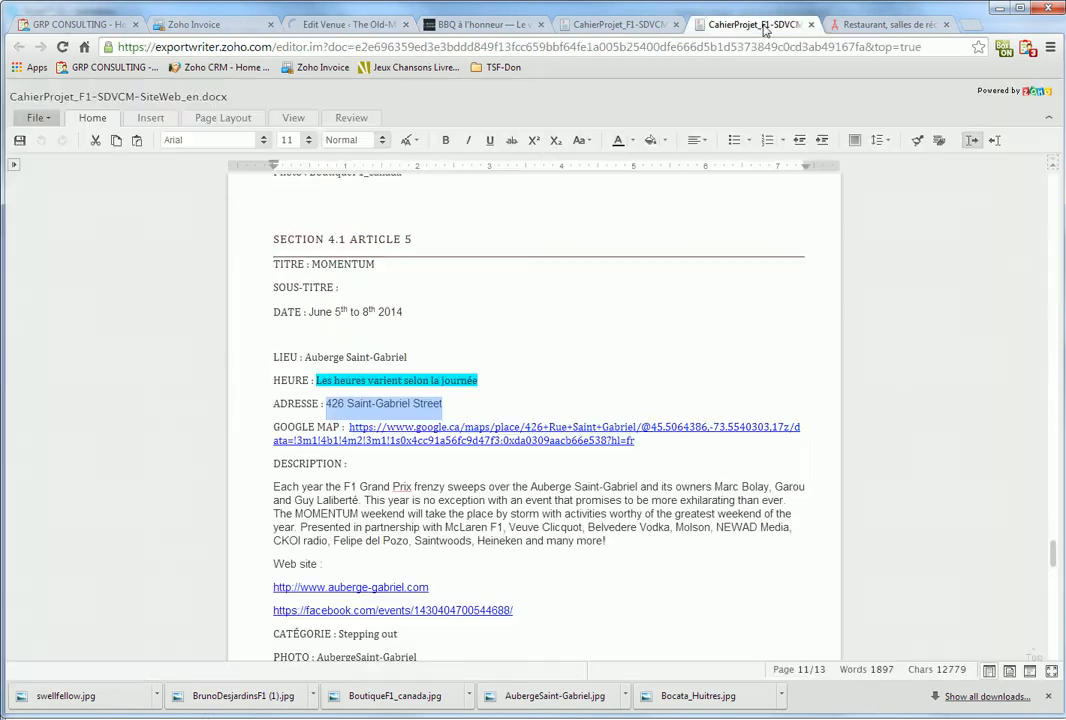
pyautogui.doubleClick(333, 263)
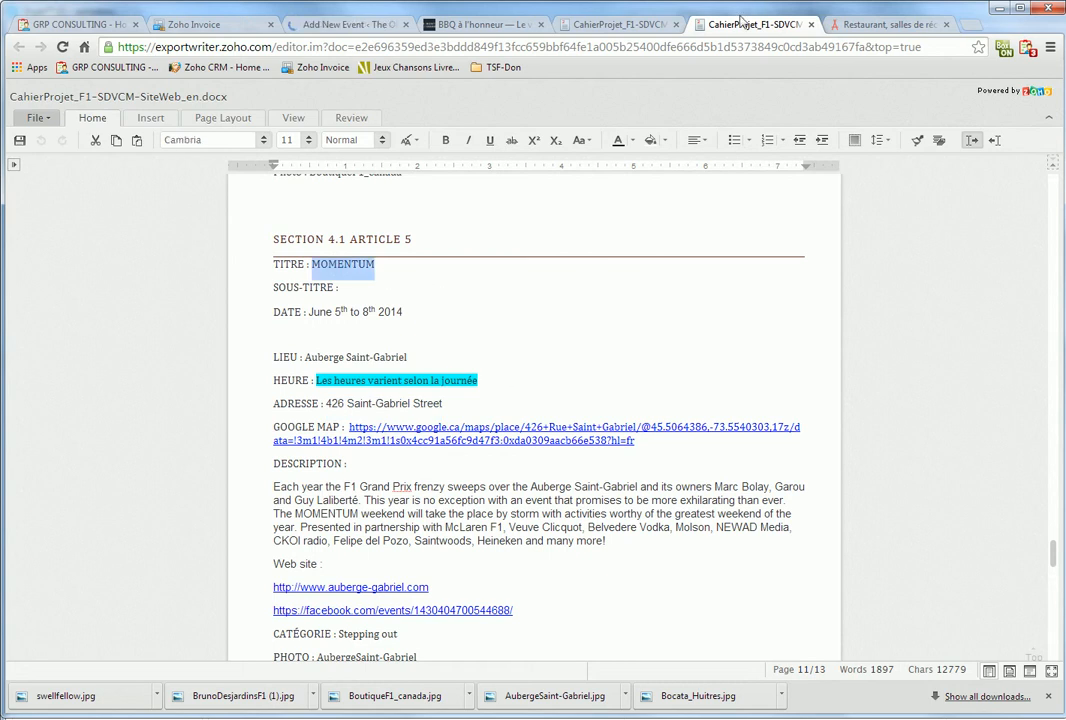
pyautogui.click(617, 24)
pyautogui.scroll(-5, 530, 567)
pyautogui.scroll(-3, 523, 571)
pyautogui.scroll(1, 523, 576)
pyautogui.scroll(1, 522, 578)
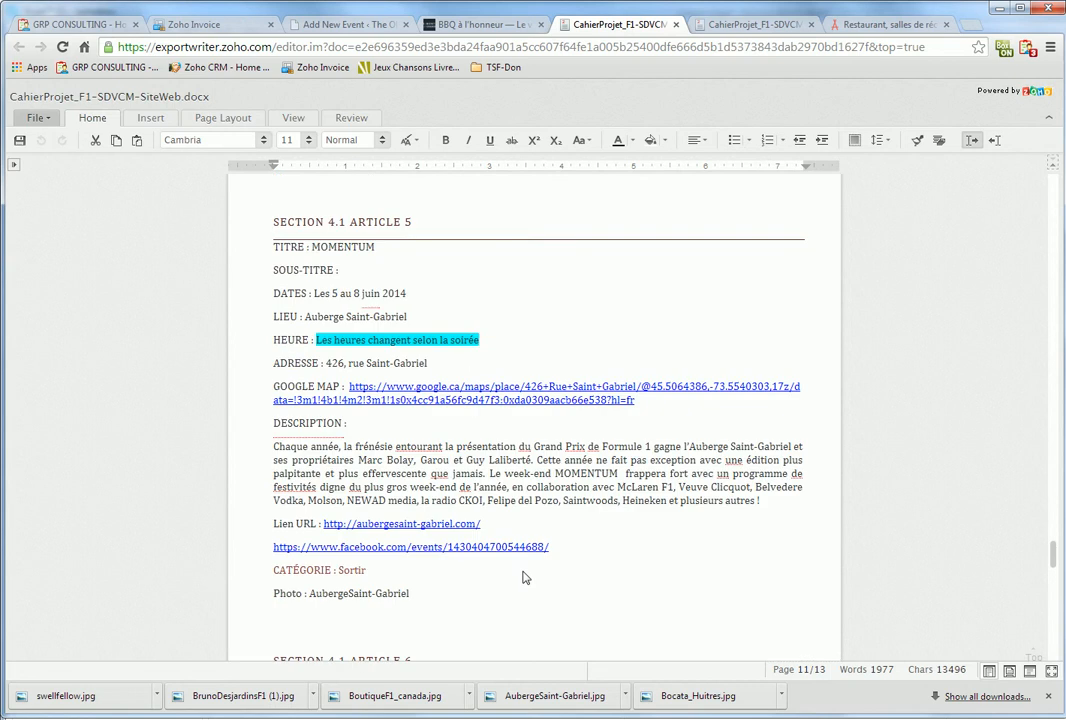
pyautogui.click(749, 22)
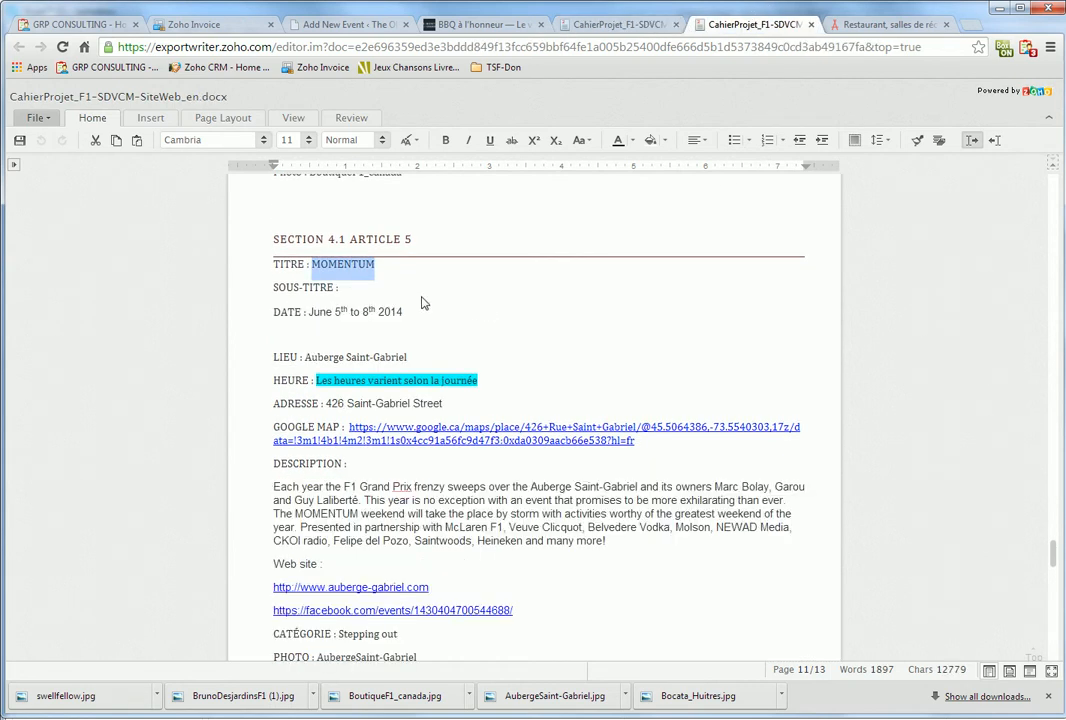
pyautogui.click(360, 264)
pyautogui.doubleClick(360, 264)
pyautogui.hotkey('ctrl', 'c')
# Paste MOMENTUM into the event title and retype it as Momentum
pyautogui.click(375, 23)
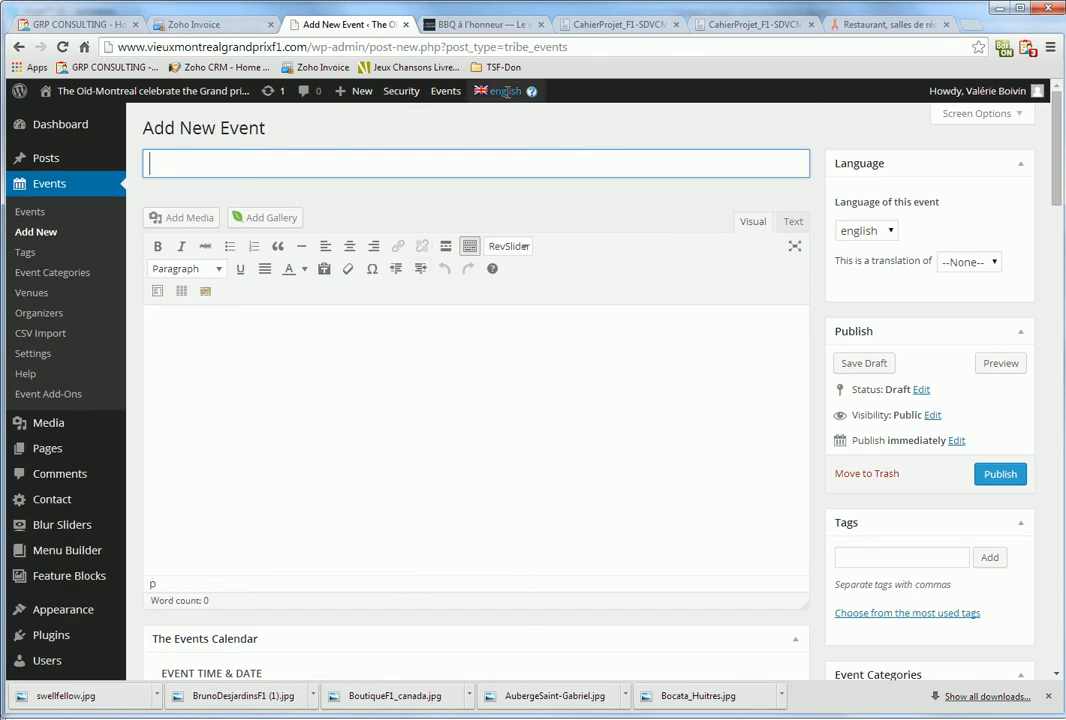
pyautogui.hotkey('ctrl', 'v')
pyautogui.hotkey('ctrl', 'a')
pyautogui.write('Mome')
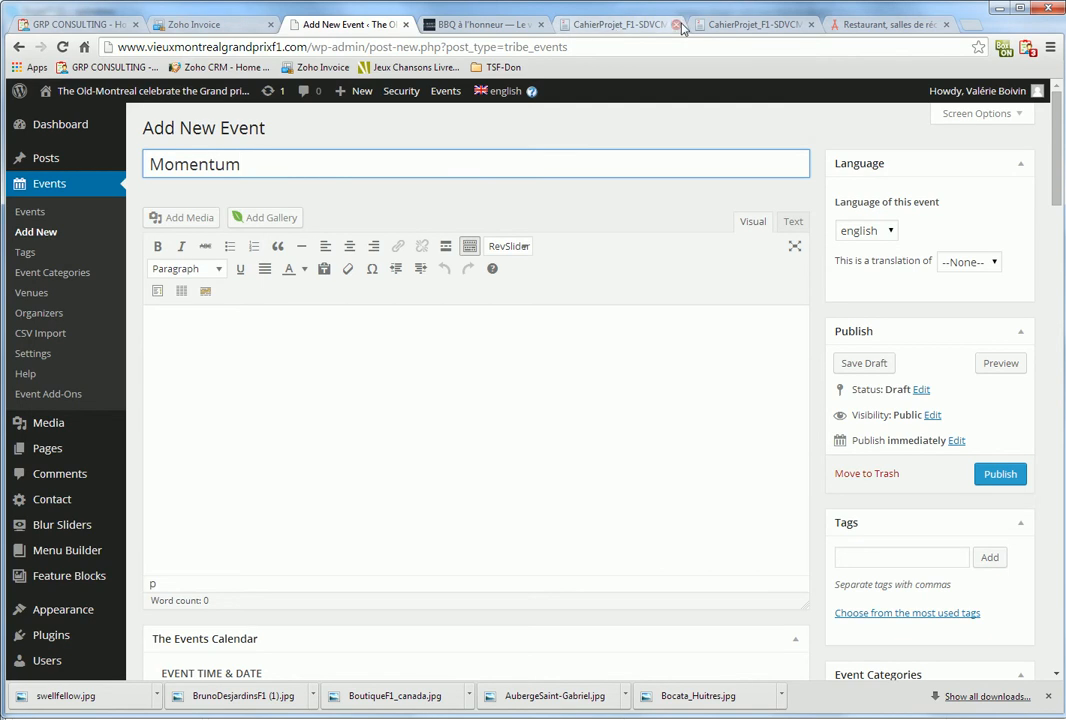
pyautogui.click(750, 24)
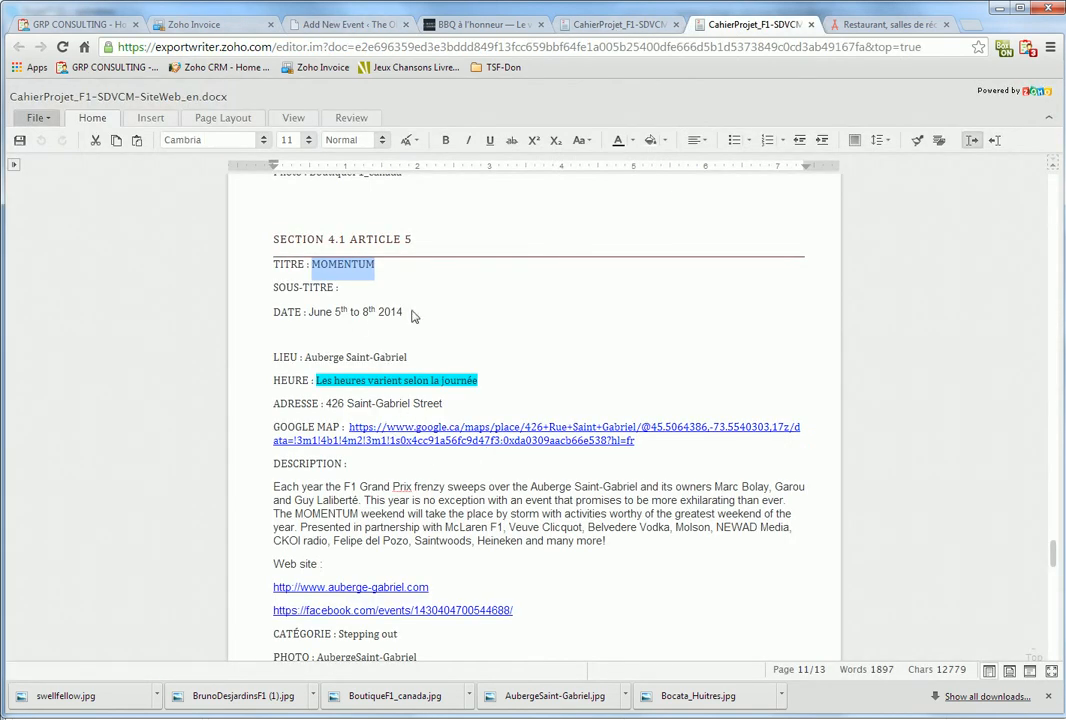
# Paste the 79-word English Description paragraph about the F1 Grand Prix weekend into the Momentum editor
pyautogui.moveTo(308, 311); pyautogui.dragTo(416, 315)
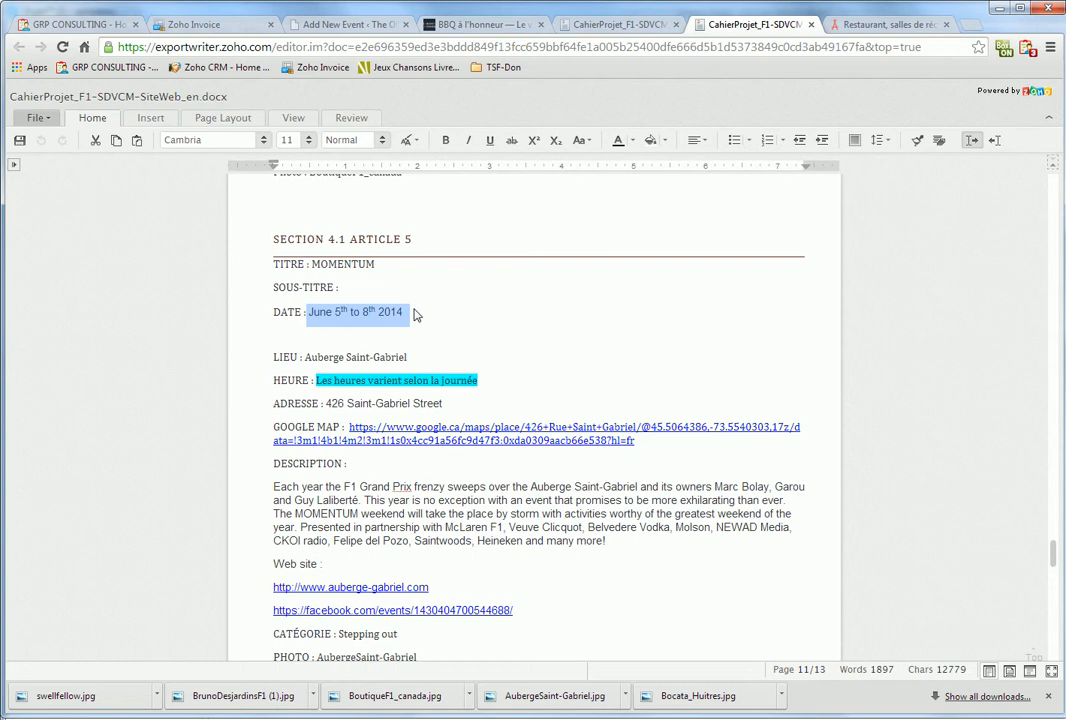
pyautogui.scroll(-1, 592, 486)
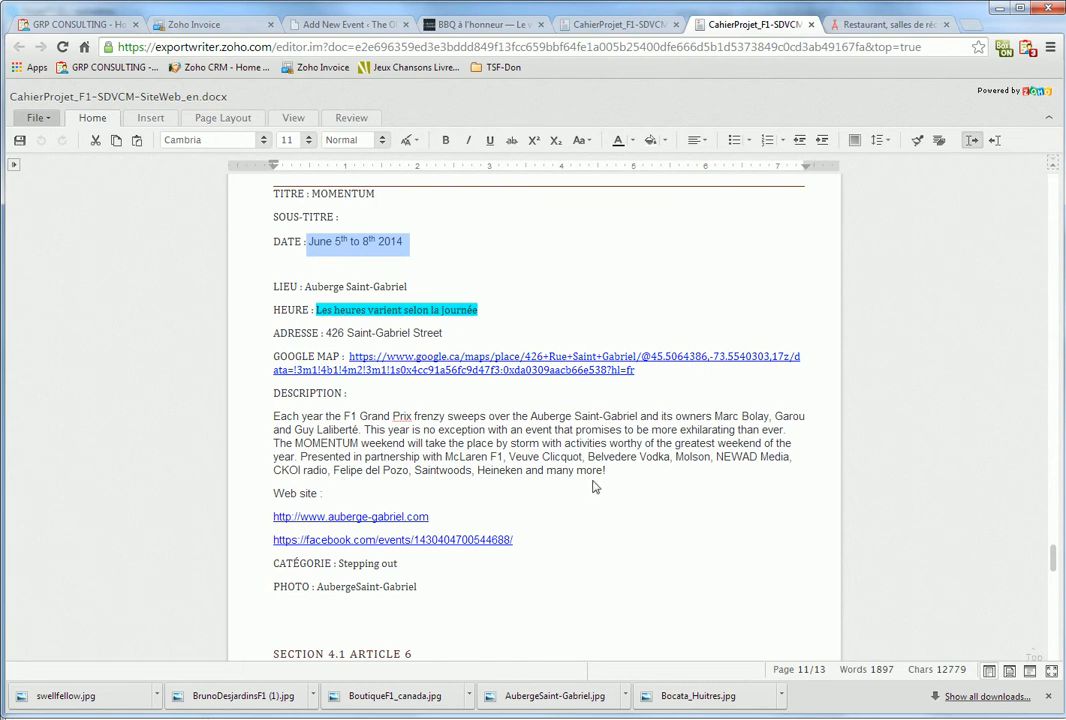
pyautogui.moveTo(640, 476); pyautogui.dragTo(273, 416)
pyautogui.hotkey('ctrl', 'c')
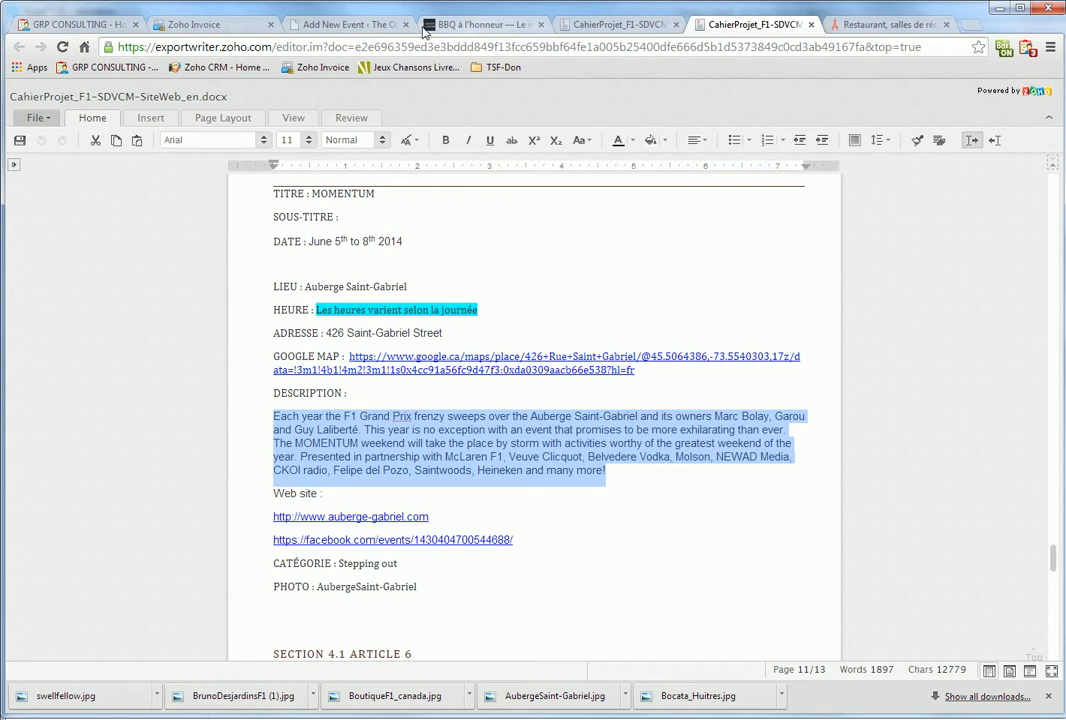
pyautogui.click(345, 24)
pyautogui.click(261, 389)
pyautogui.hotkey('ctrl', 'v')
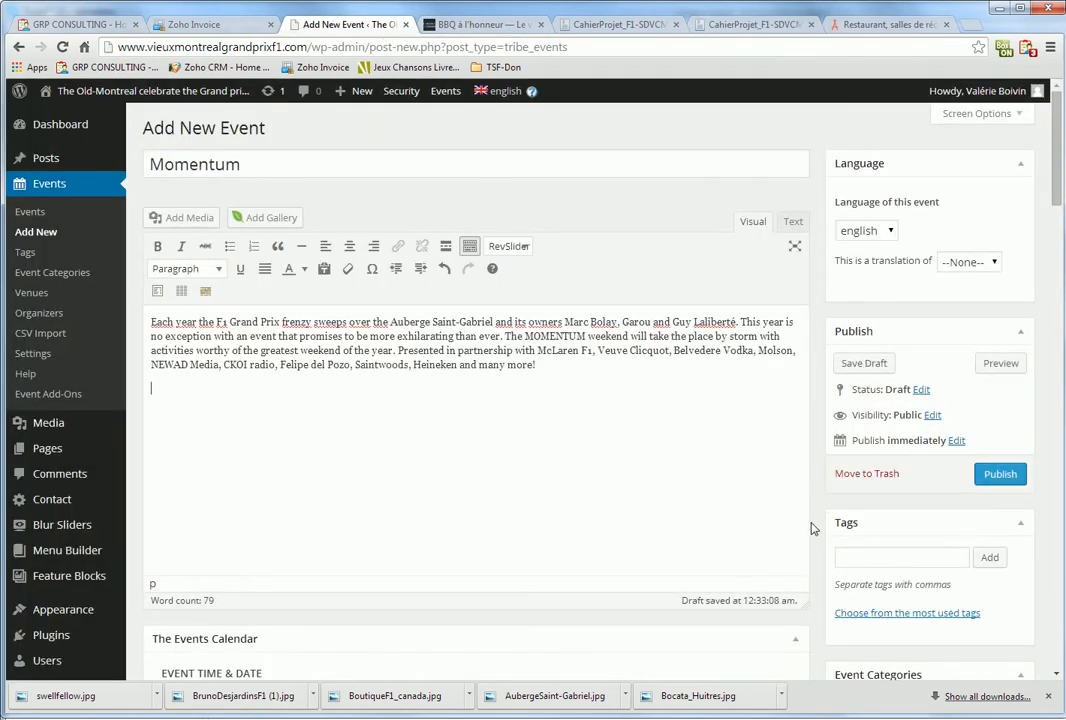
pyautogui.scroll(-2, 376, 481)
# Set the Momentum event's date to June 5, 2014 in the date pickers
pyautogui.click(351, 533)
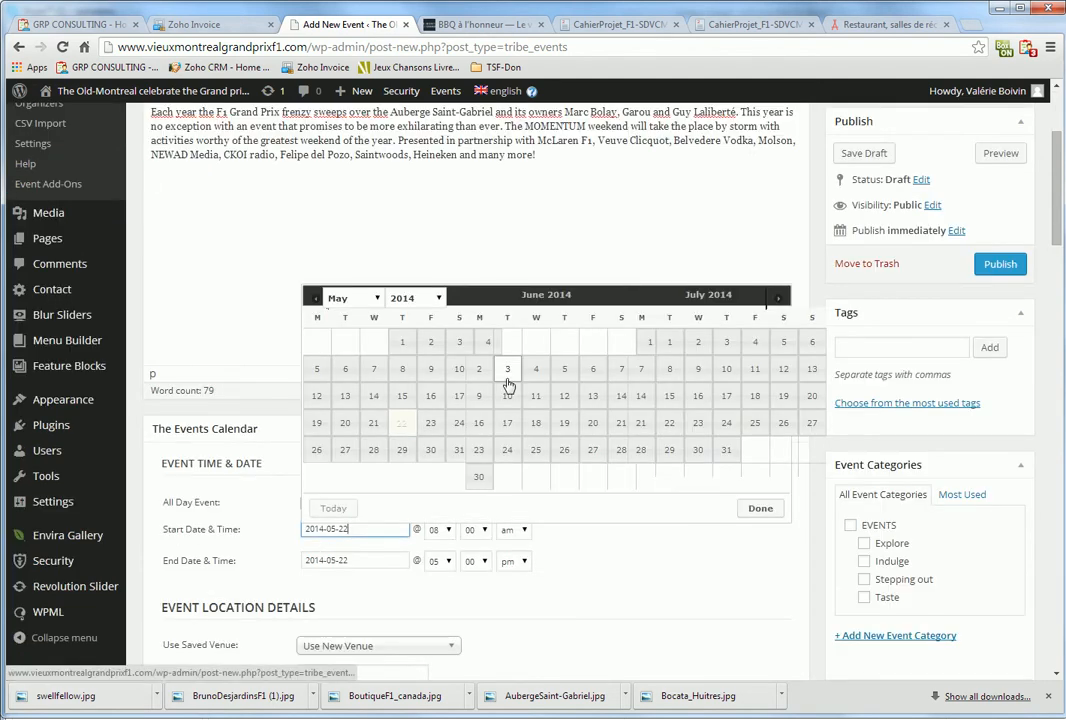
pyautogui.click(562, 373)
pyautogui.click(356, 561)
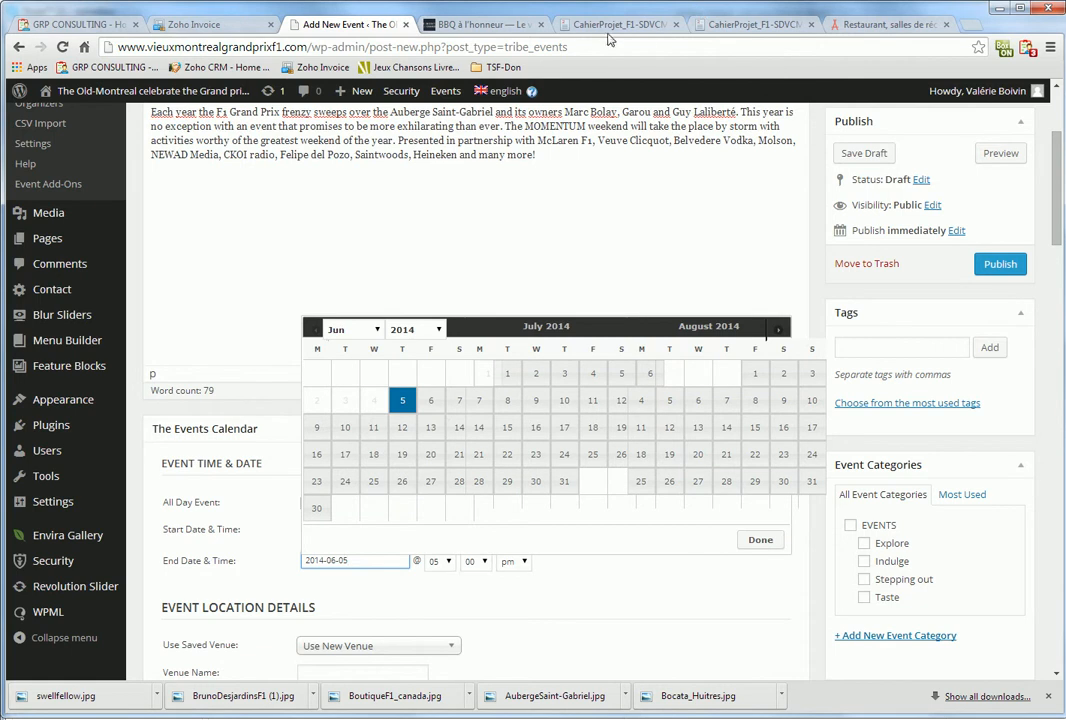
pyautogui.click(752, 28)
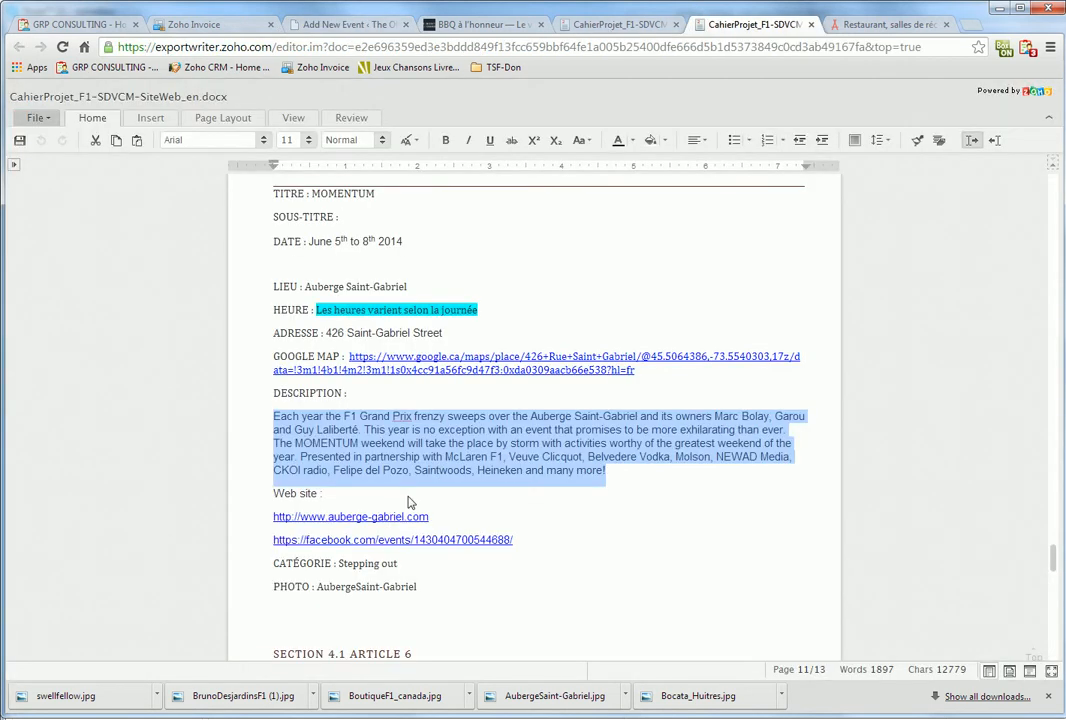
pyautogui.scroll(1, 408, 500)
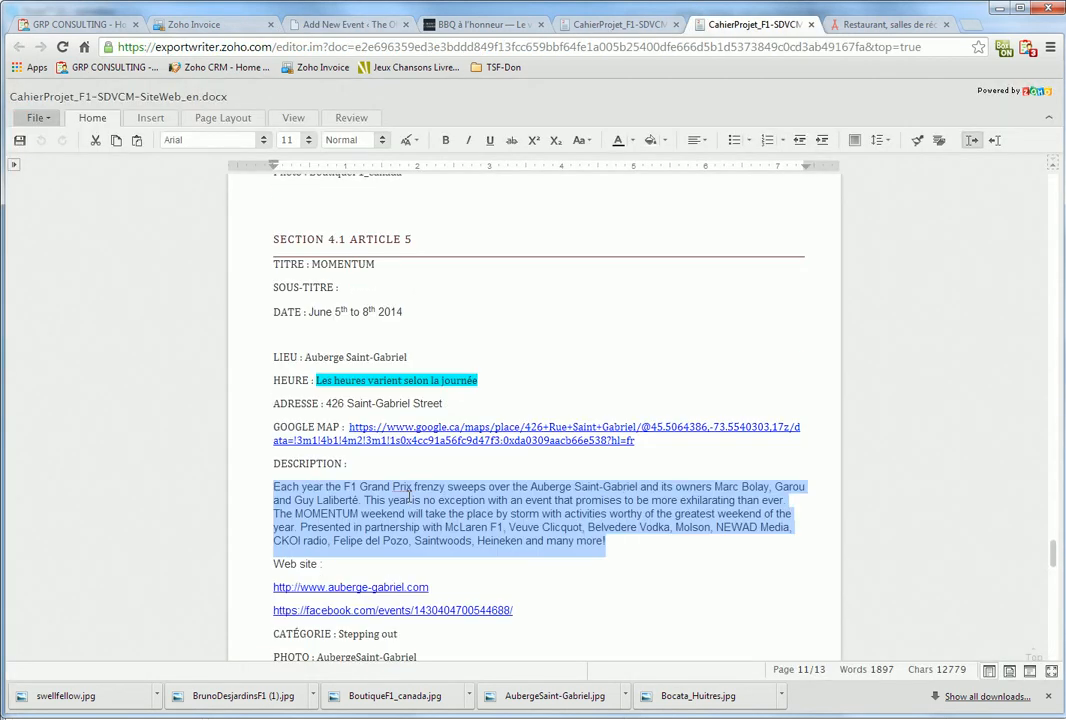
pyautogui.click(510, 20)
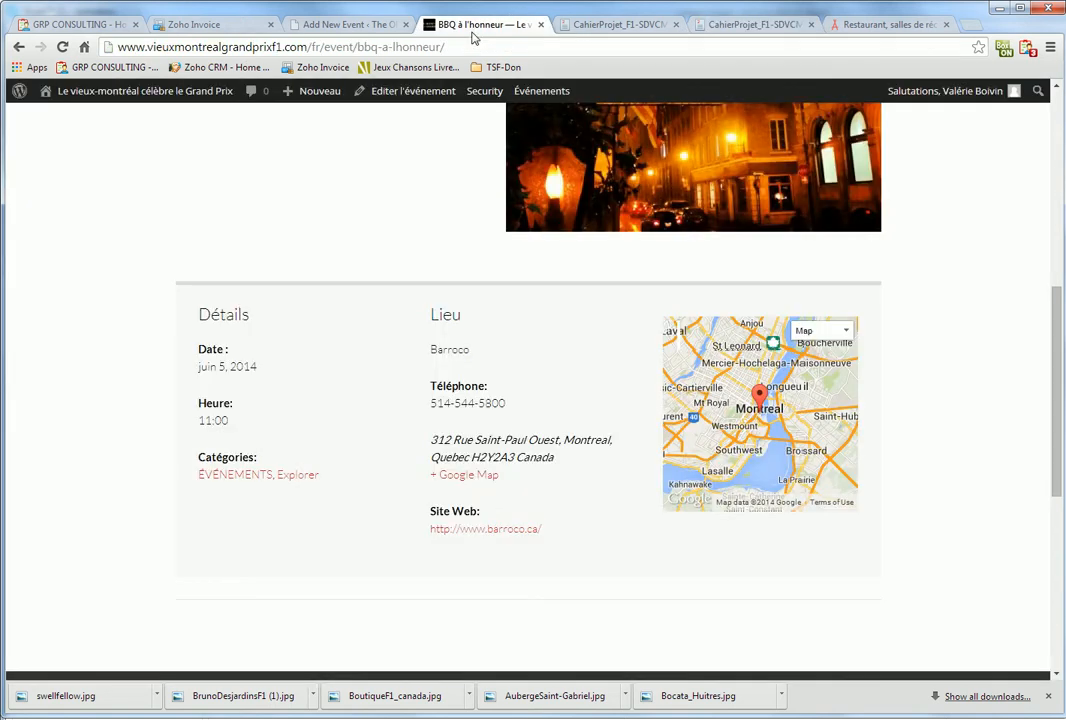
pyautogui.click(298, 30)
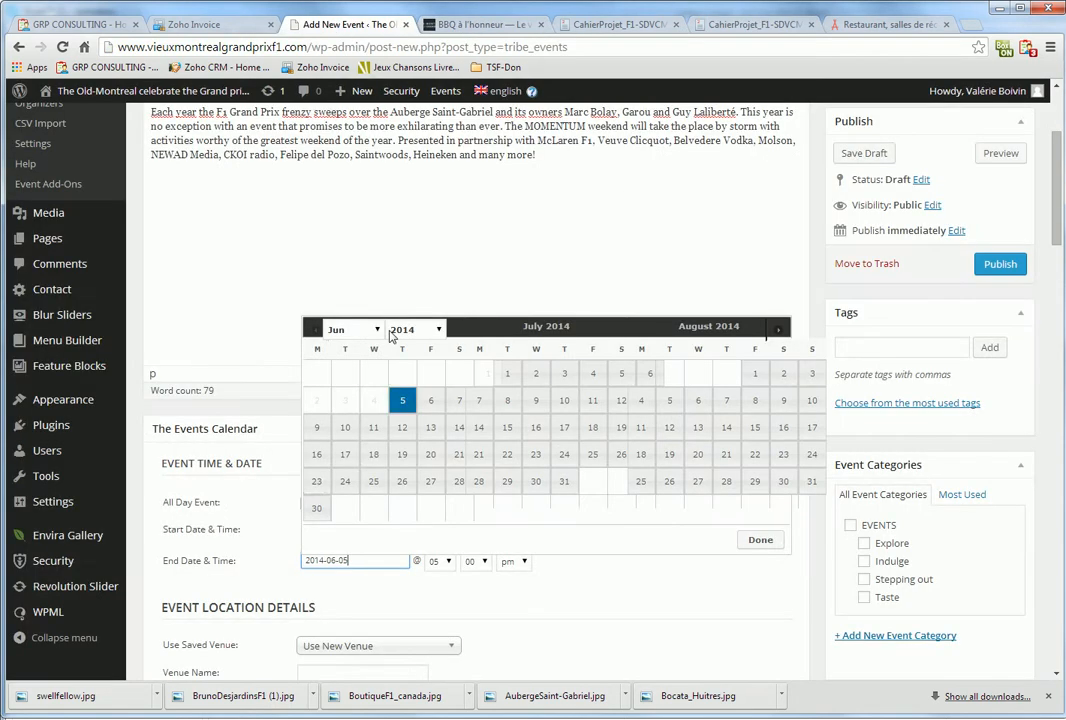
pyautogui.click(415, 602)
# Make it an all-day event at Auberge Saint-Gabriel, in the EVENTS and Stepping out categories
pyautogui.click(308, 505)
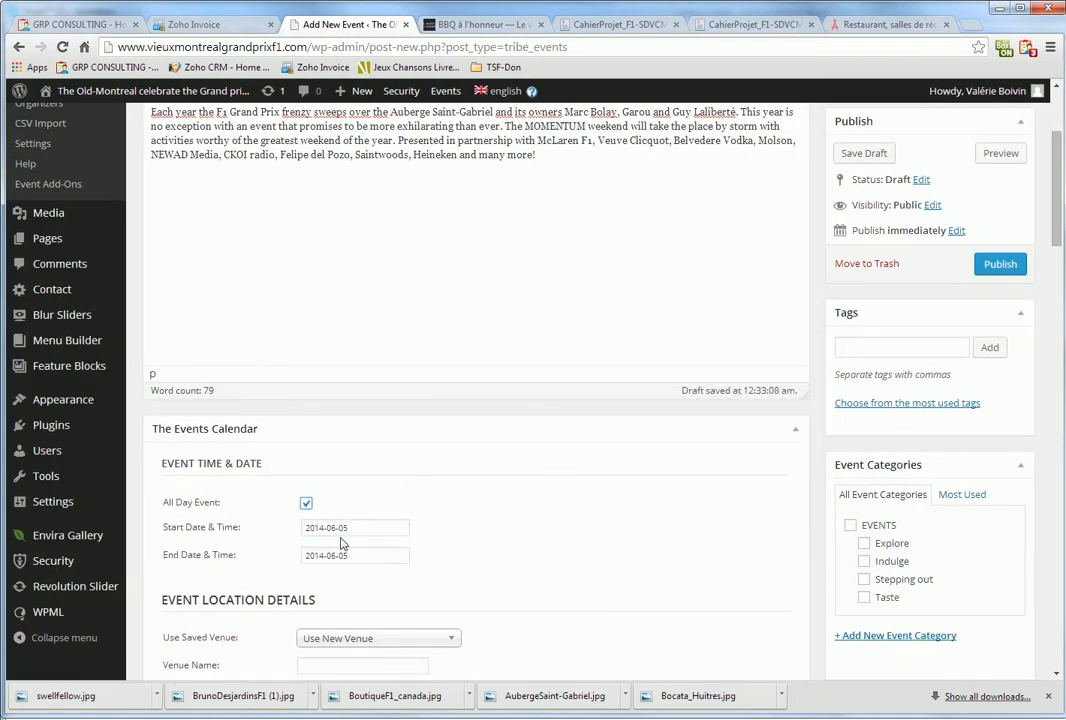
pyautogui.scroll(-1, 424, 549)
pyautogui.click(380, 568)
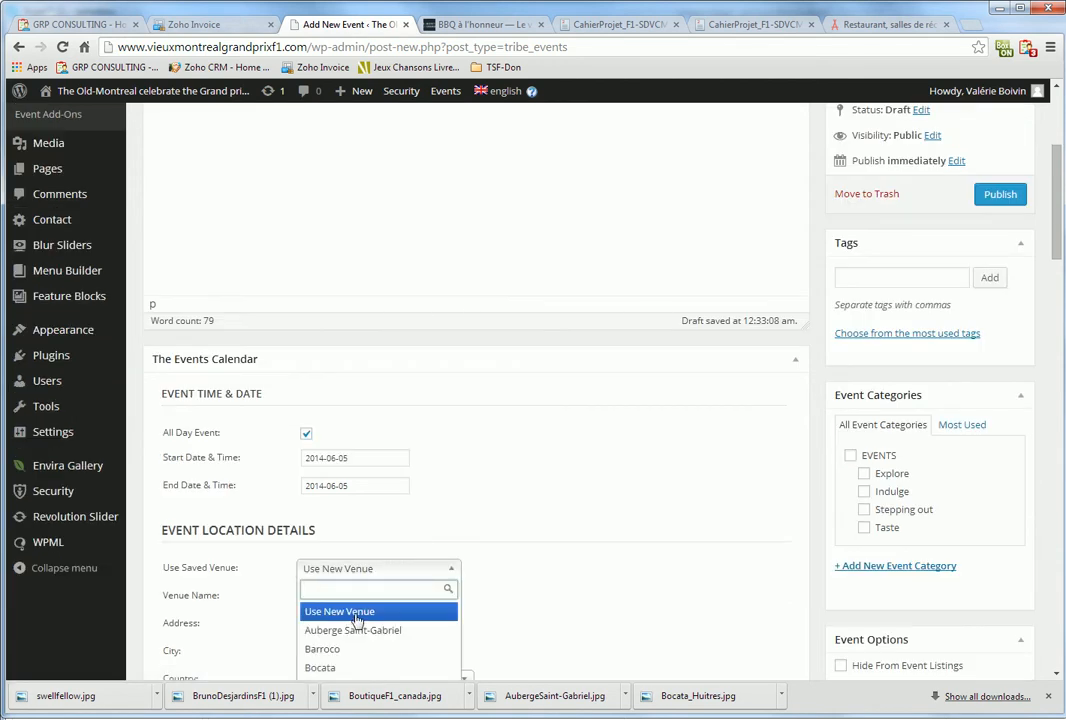
pyautogui.click(357, 630)
pyautogui.scroll(-2, 588, 557)
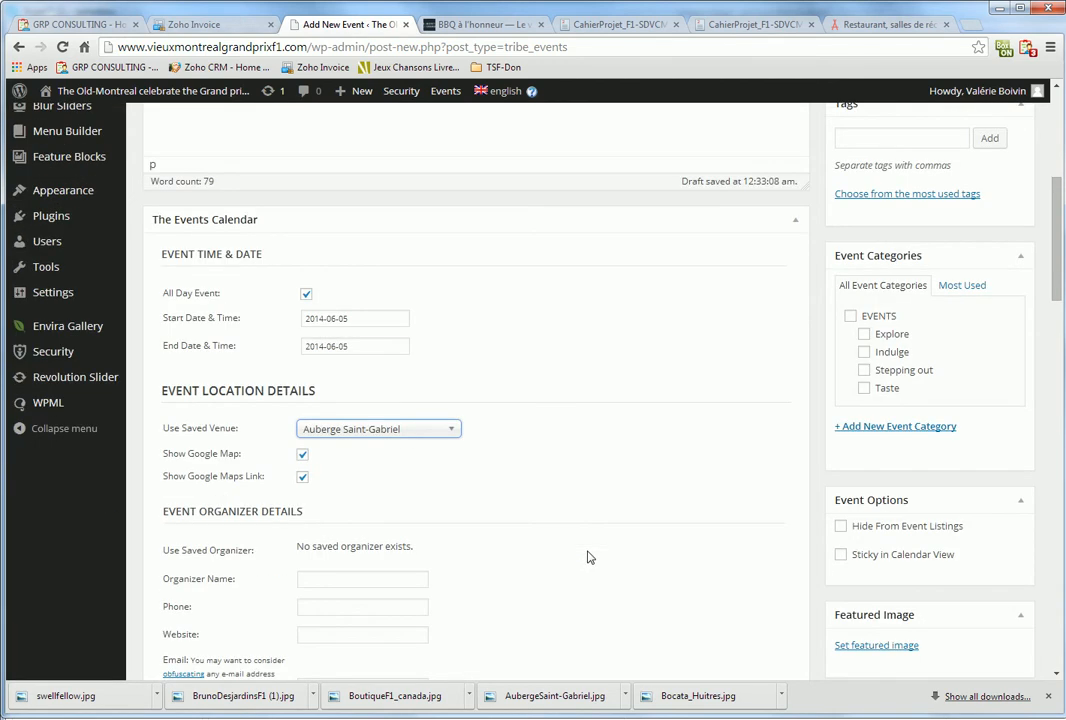
pyautogui.click(850, 316)
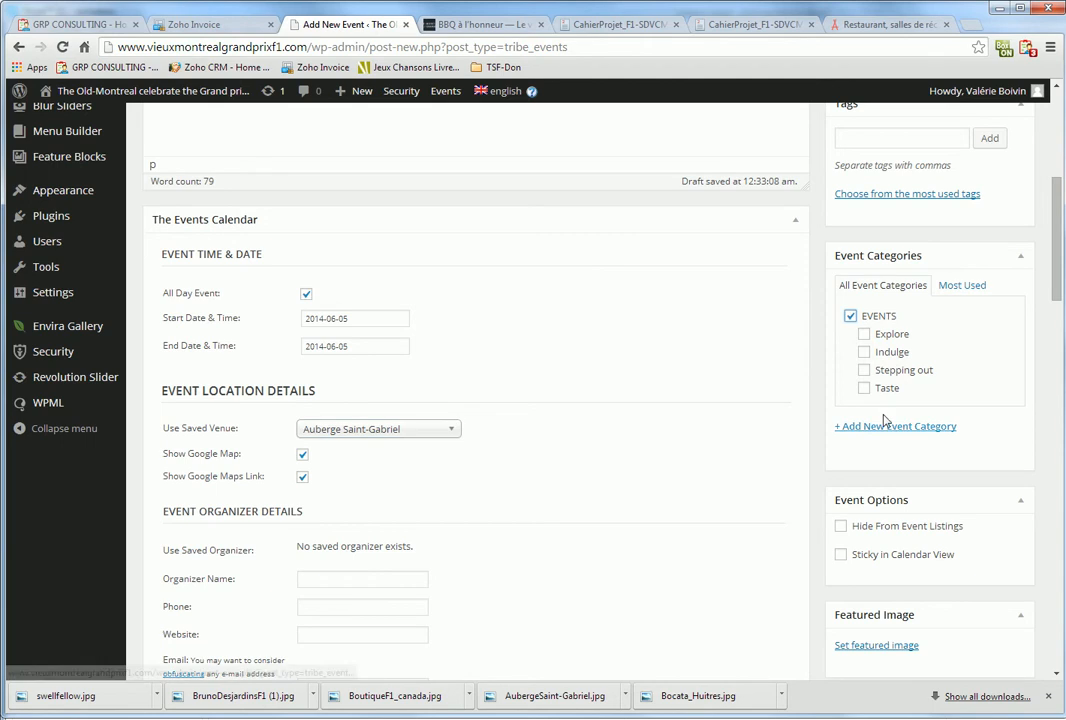
pyautogui.click(864, 370)
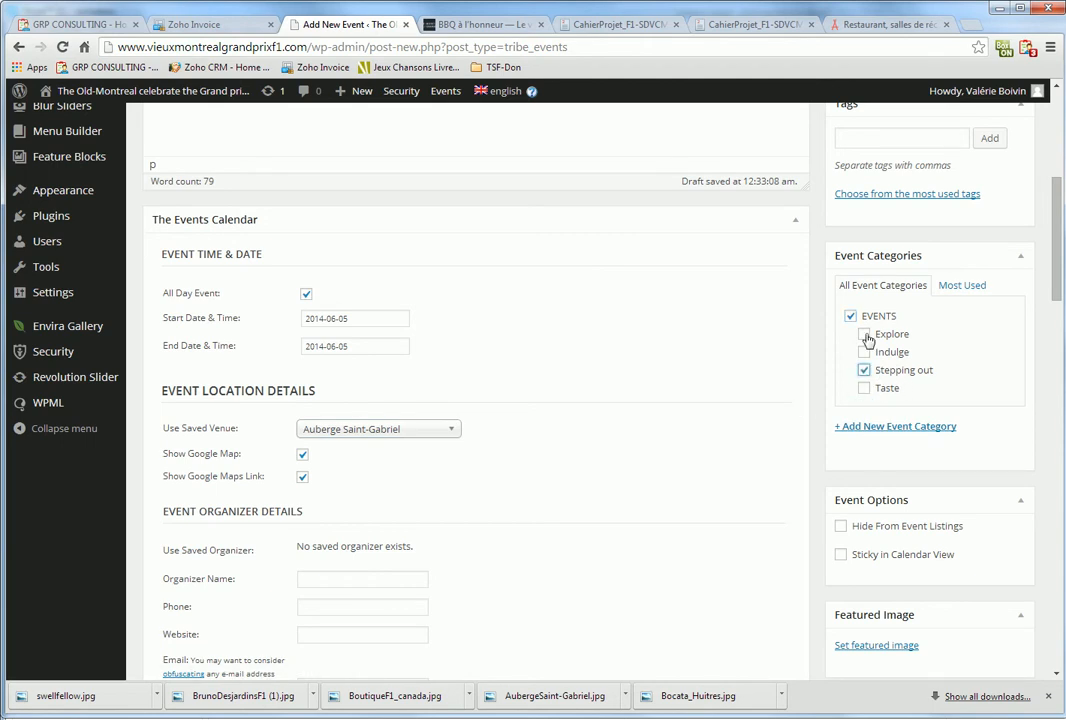
pyautogui.scroll(-2, 886, 415)
# Upload AubergeSaint-Gabriel.jpg from biblio > Photos and set it as the Momentum event's featured image
pyautogui.click(880, 440)
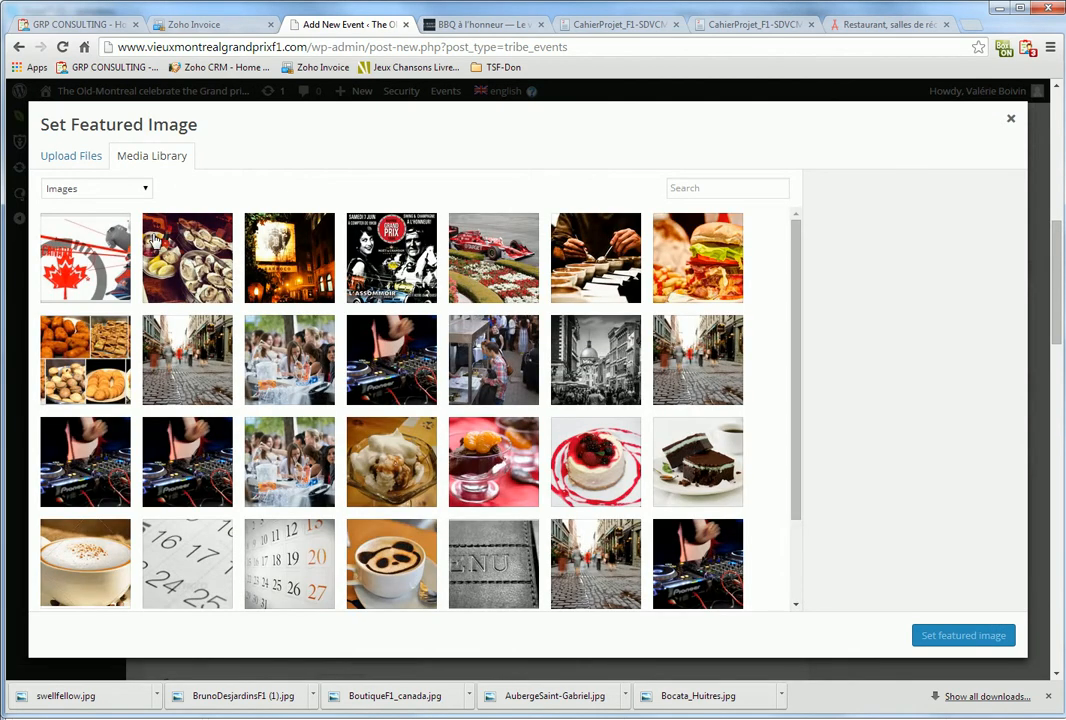
pyautogui.click(71, 156)
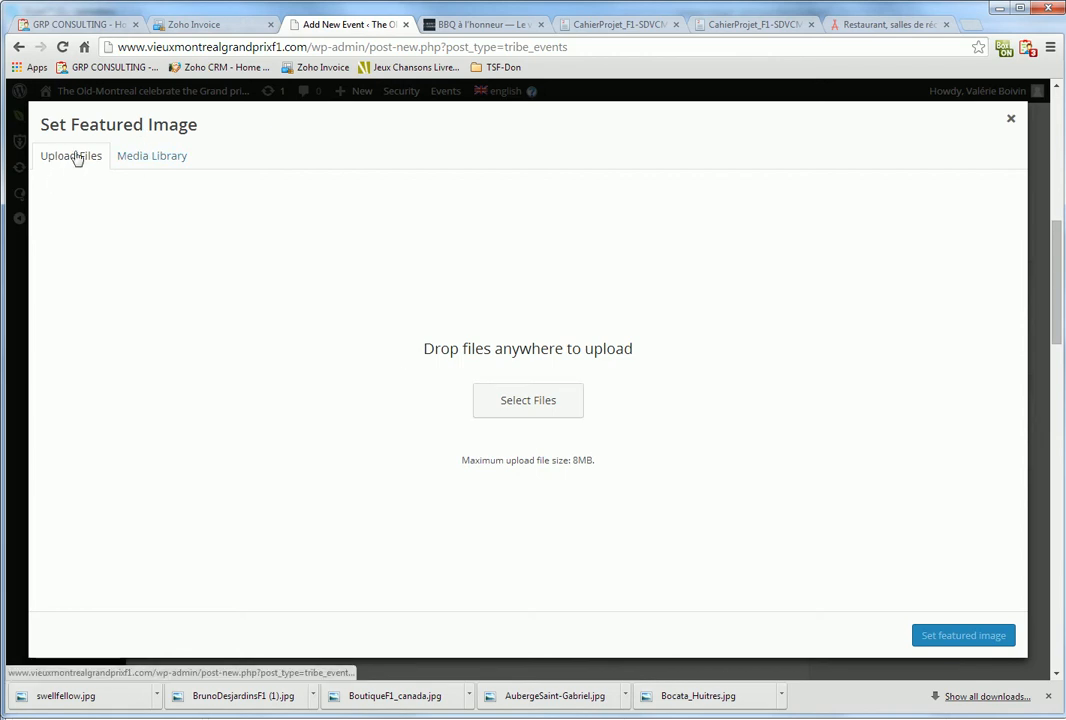
pyautogui.click(476, 408)
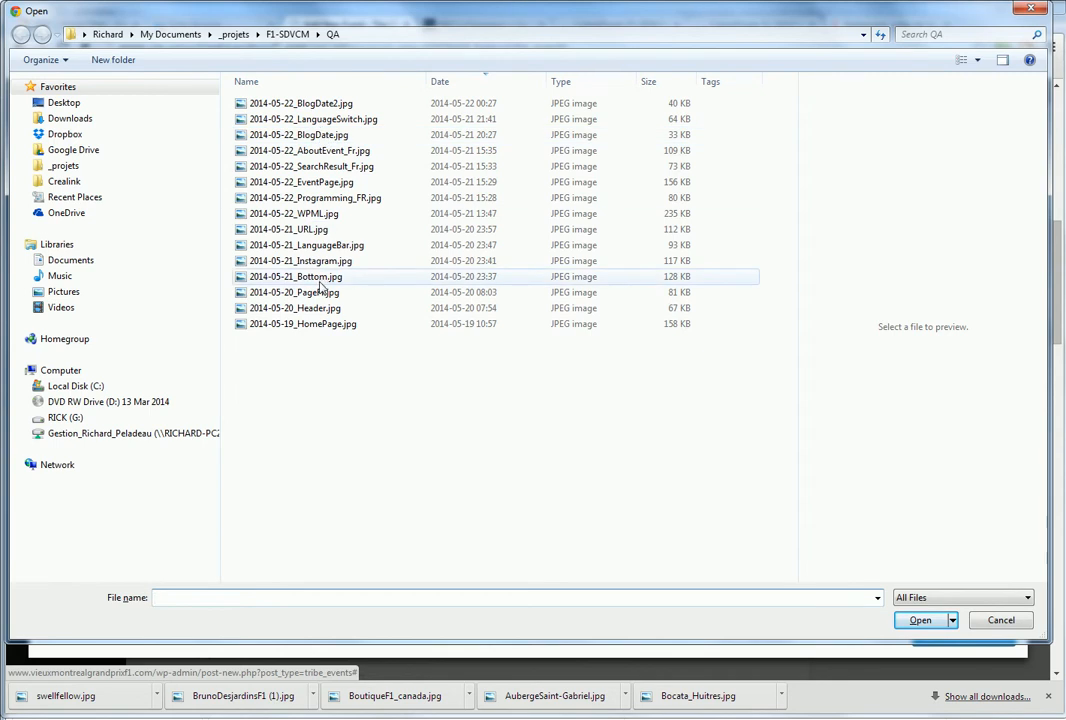
pyautogui.click(287, 34)
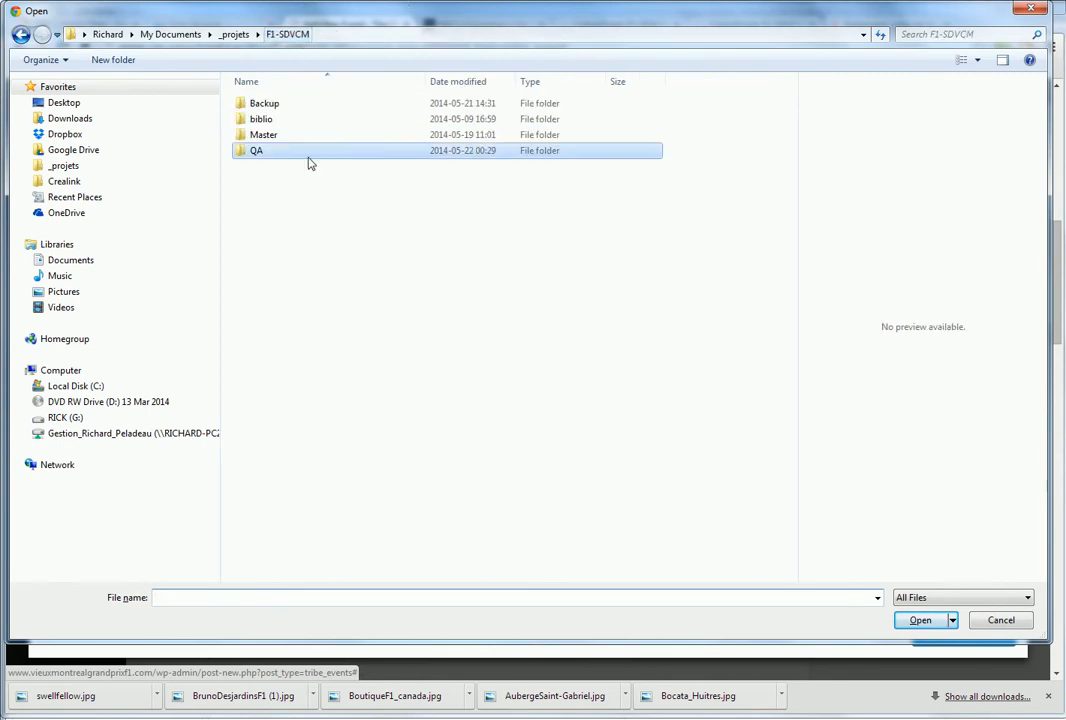
pyautogui.doubleClick(268, 119)
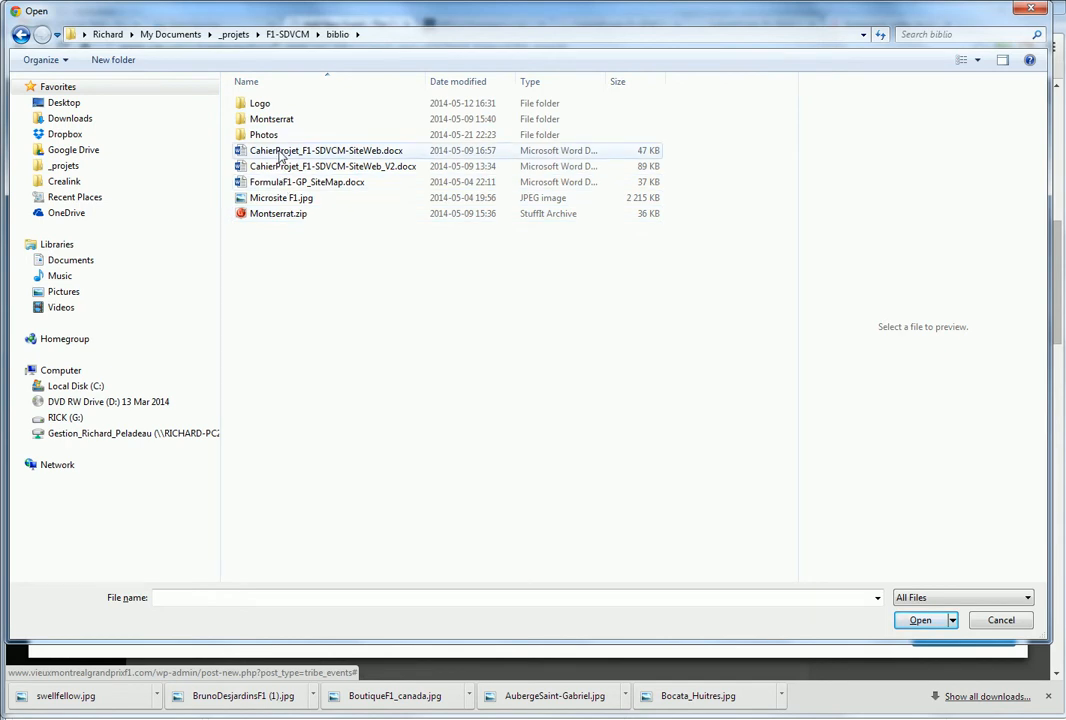
pyautogui.doubleClick(276, 137)
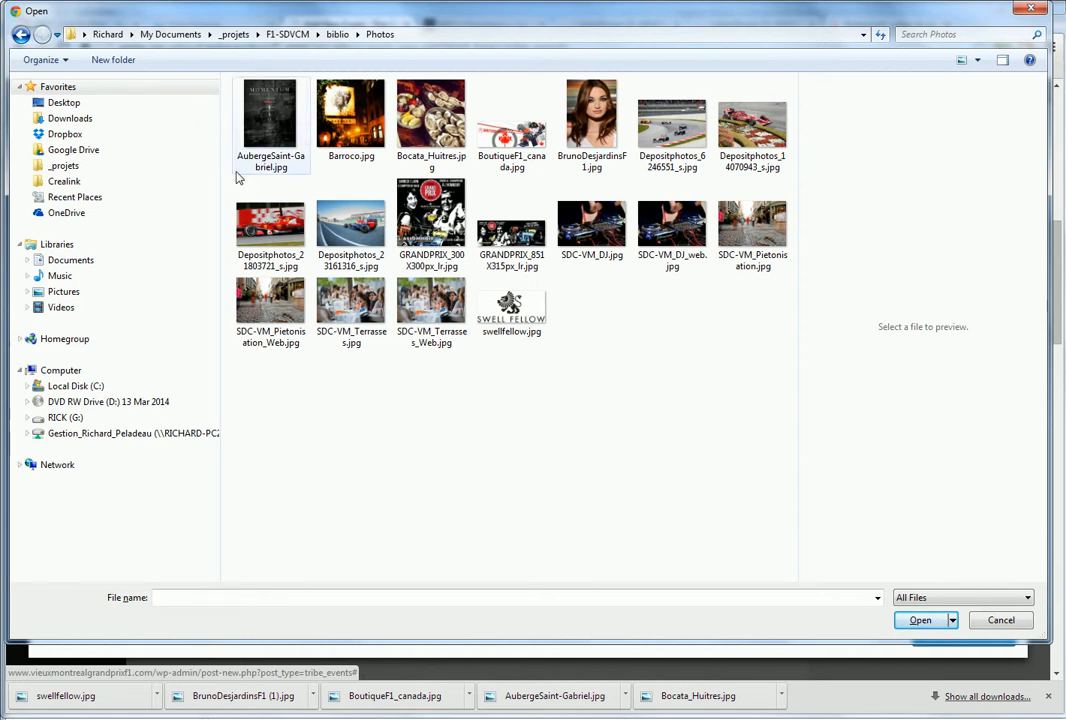
pyautogui.click(265, 112)
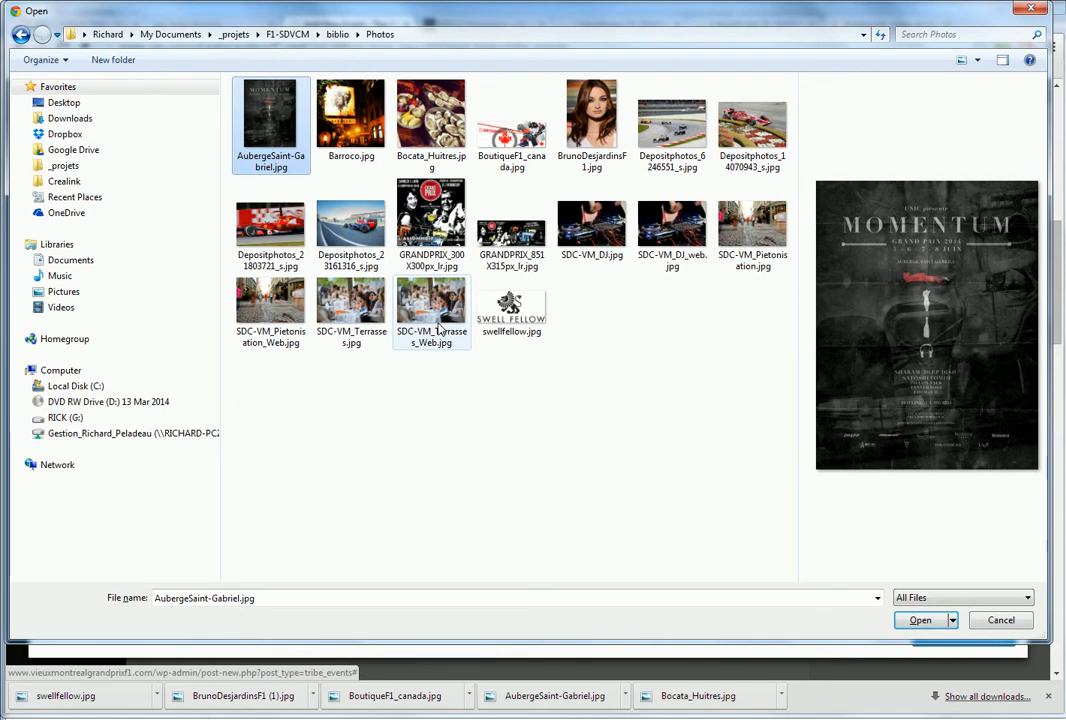
pyautogui.click(913, 622)
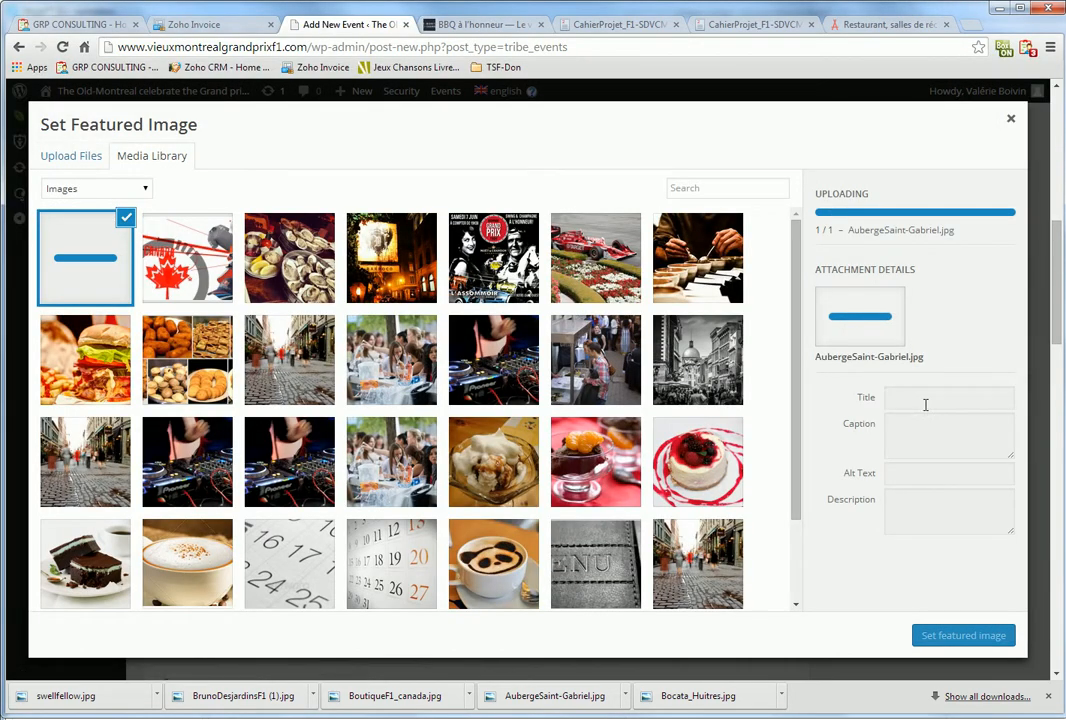
pyautogui.click(957, 636)
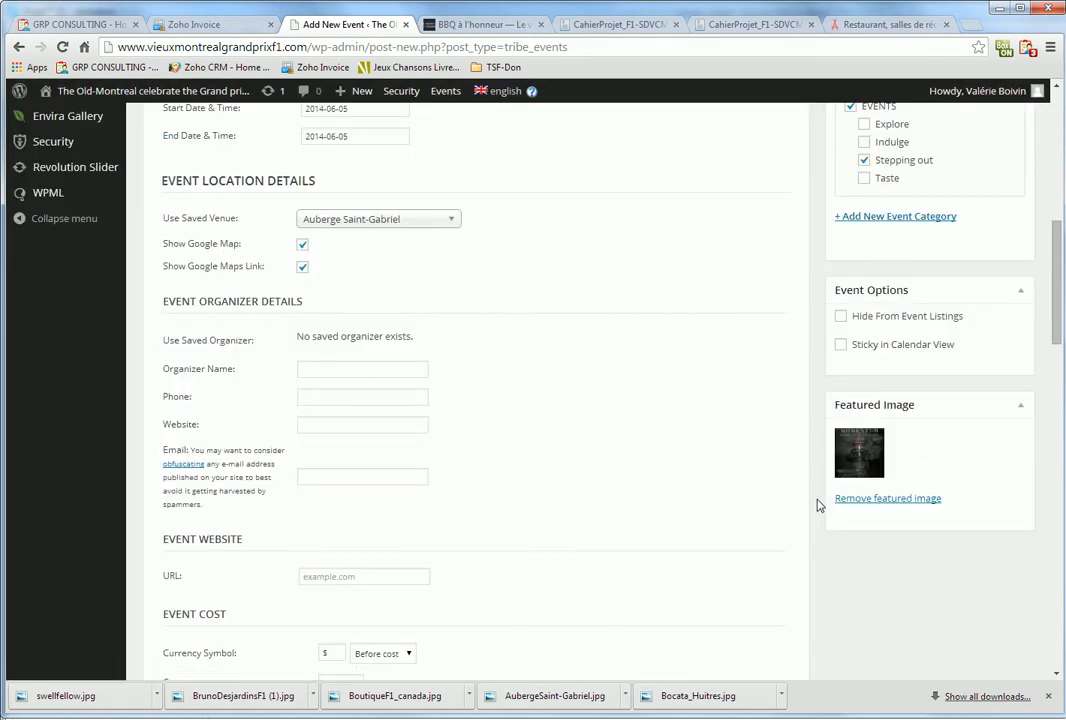
# Return to the top of the event editor and publish the English Momentum event
pyautogui.scroll(3, 621, 486)
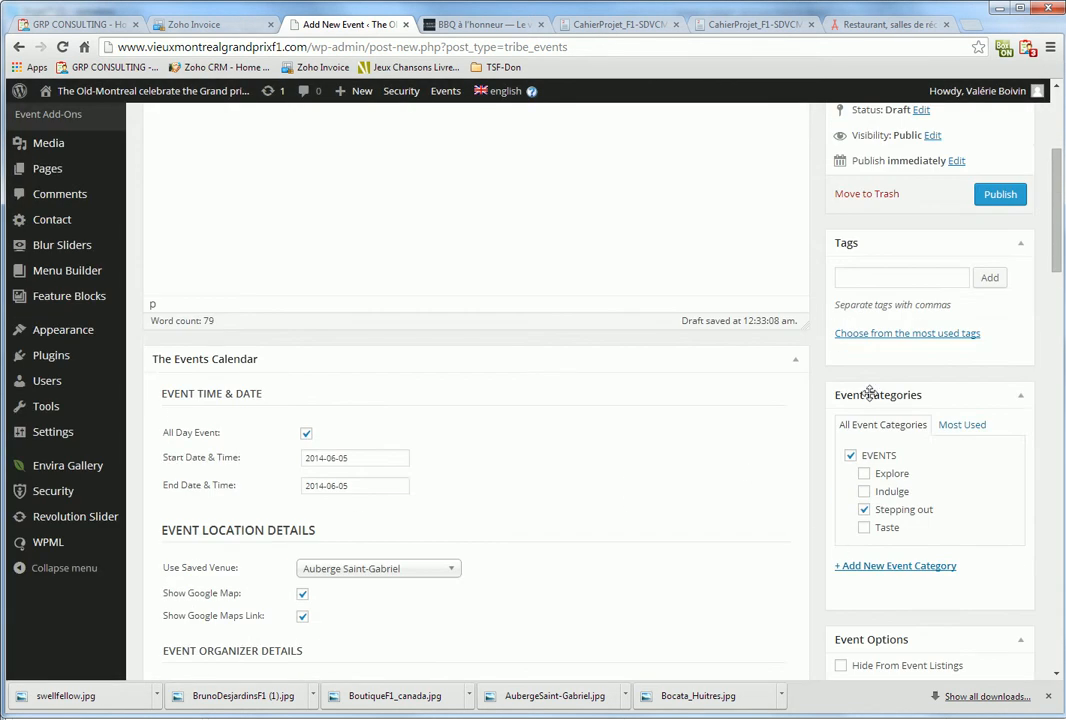
pyautogui.scroll(2, 578, 485)
pyautogui.scroll(1, 576, 485)
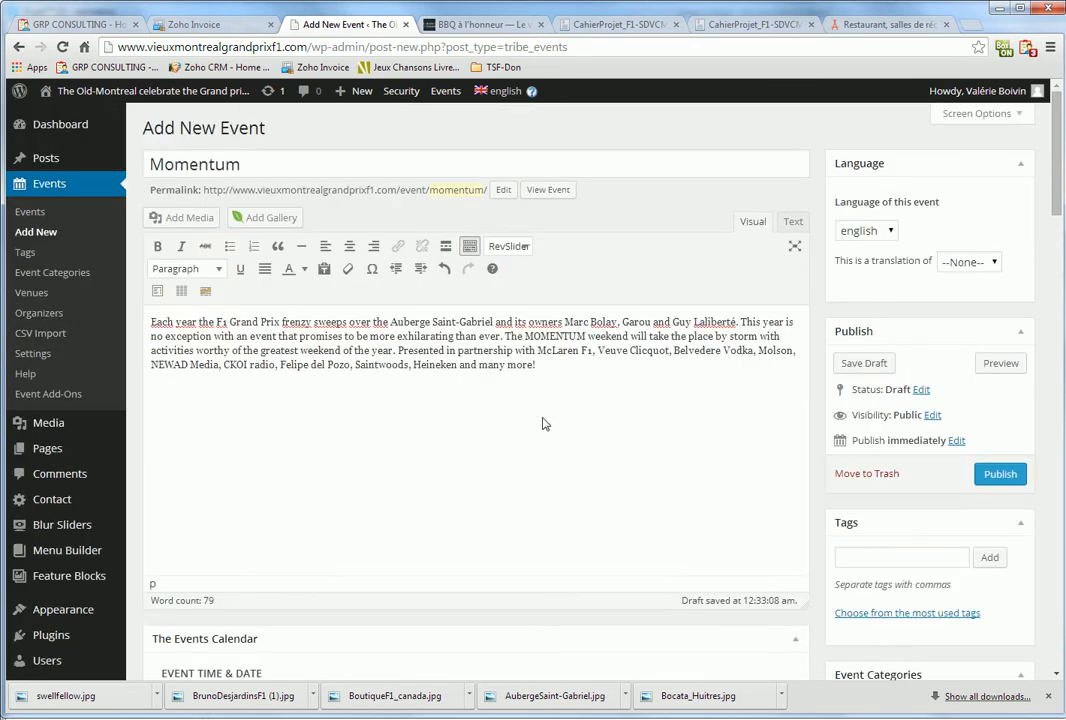
pyautogui.scroll(-4, 530, 428)
pyautogui.scroll(4, 381, 460)
pyautogui.click(1000, 475)
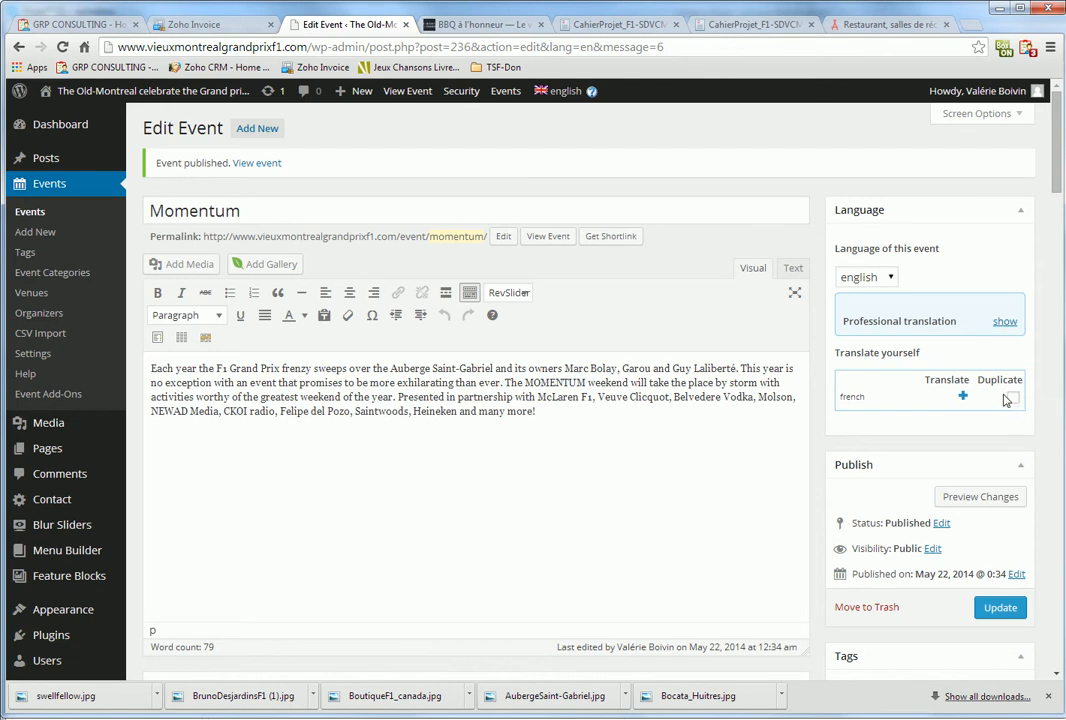
# Start a French translation of the event and give it the title 'Momentum'
pyautogui.click(962, 396)
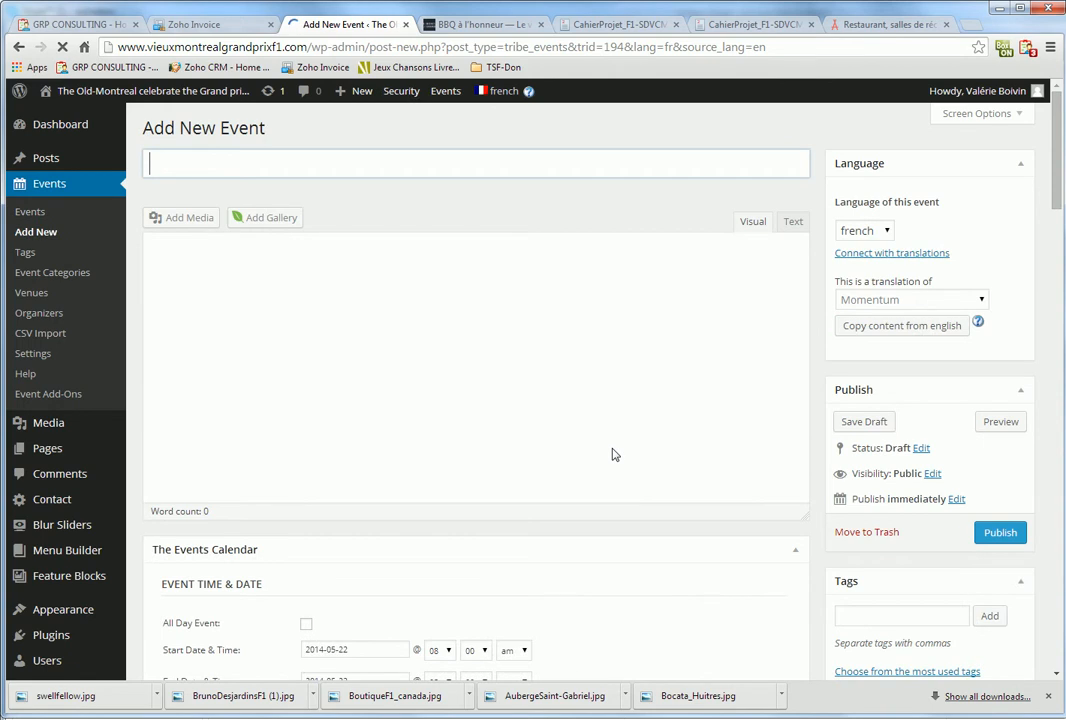
pyautogui.click(665, 22)
pyautogui.click(665, 22)
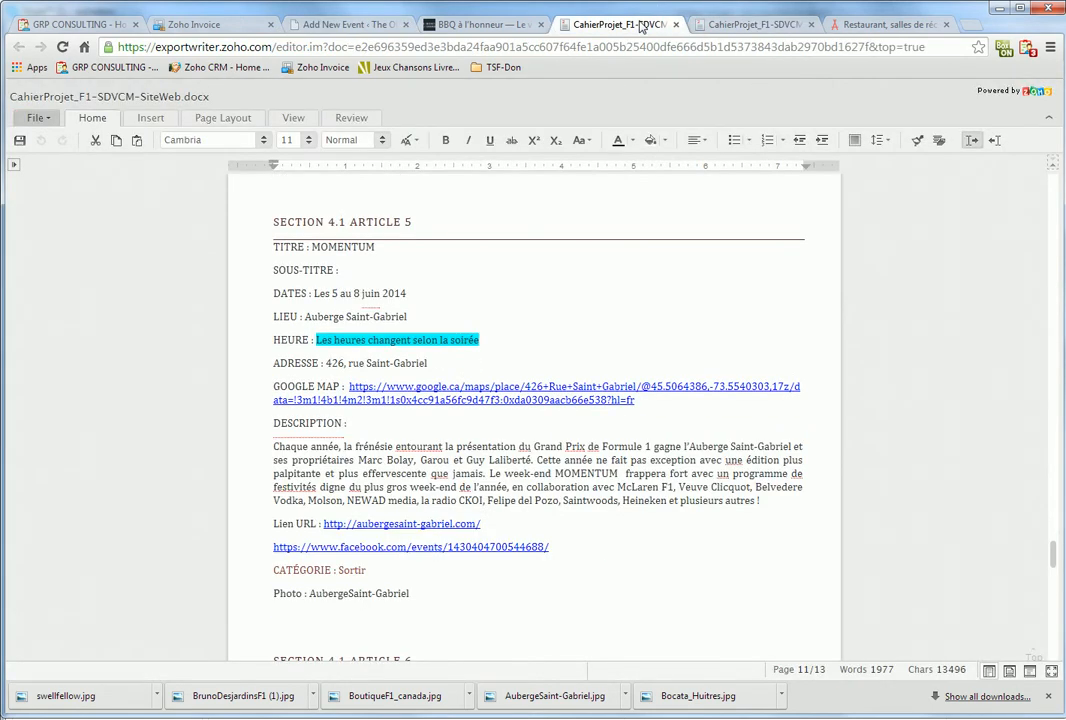
pyautogui.tripleClick(362, 247)
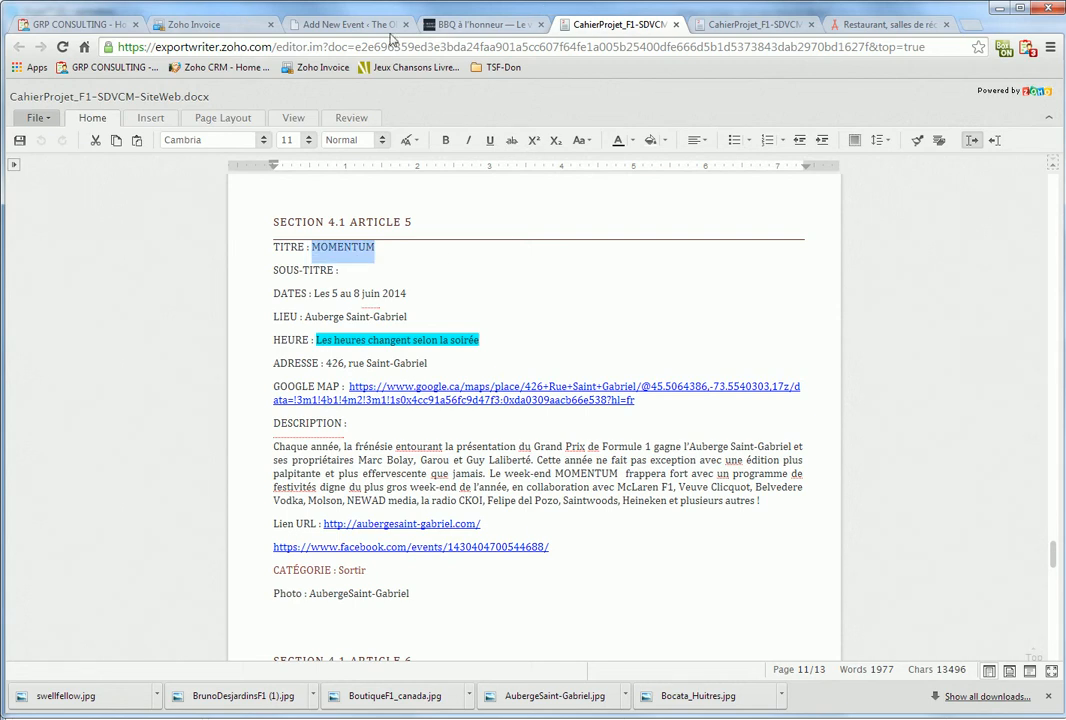
pyautogui.click(340, 24)
pyautogui.write('MOMENTUM')
pyautogui.doubleClick(219, 166)
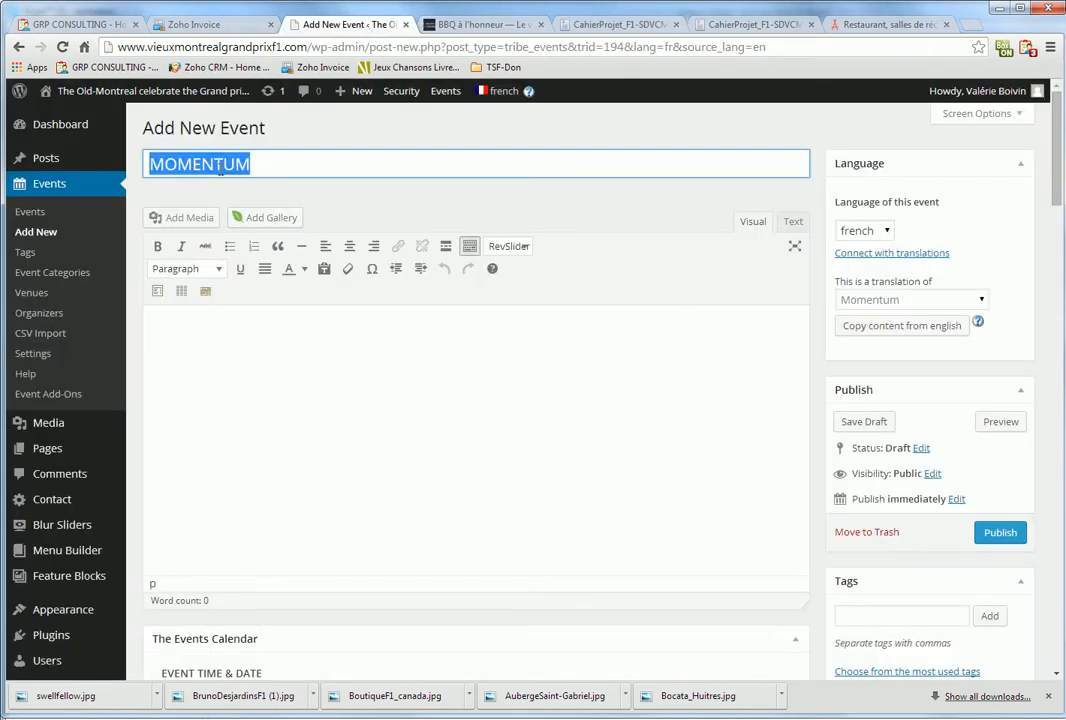
pyautogui.write('Momentum')
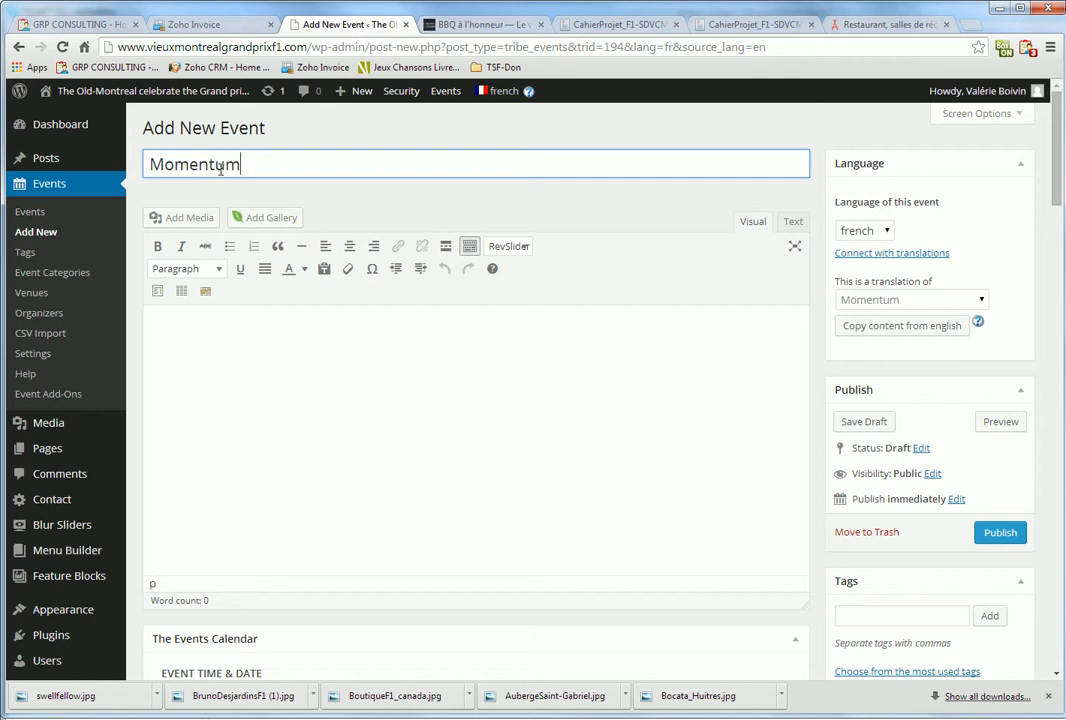
# Paste the French description paragraph from the project document into the translation
pyautogui.click(614, 24)
pyautogui.moveTo(274, 447); pyautogui.dragTo(786, 513)
pyautogui.hotkey('ctrl', 'c')
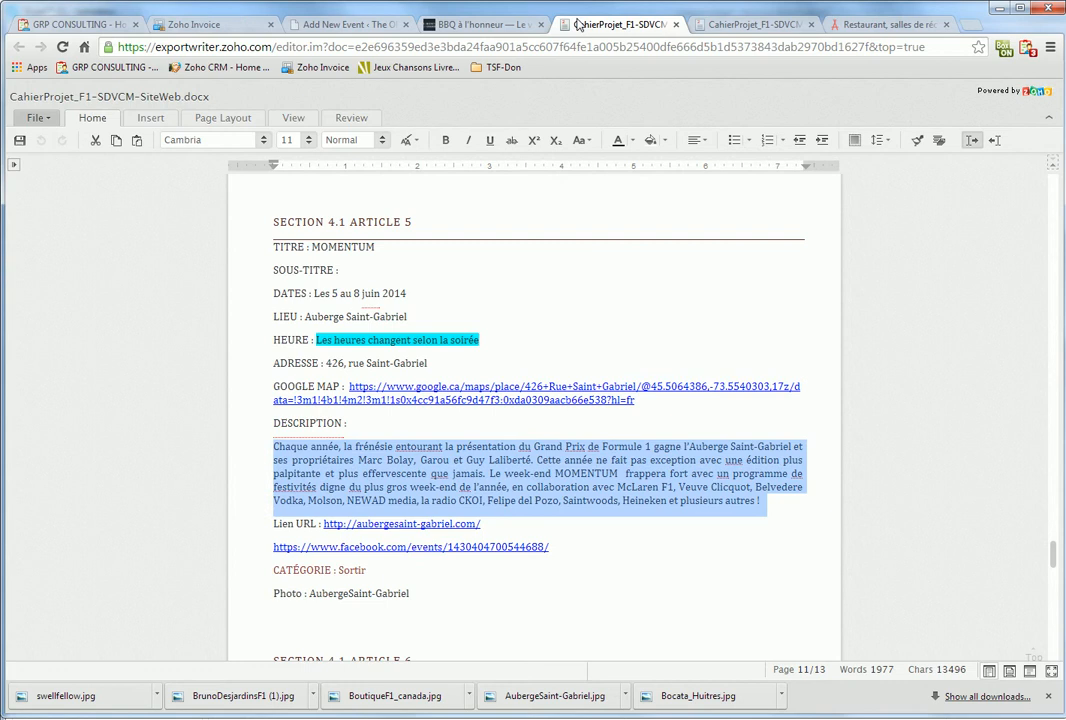
pyautogui.click(355, 24)
pyautogui.click(290, 343)
pyautogui.hotkey('ctrl', 'v')
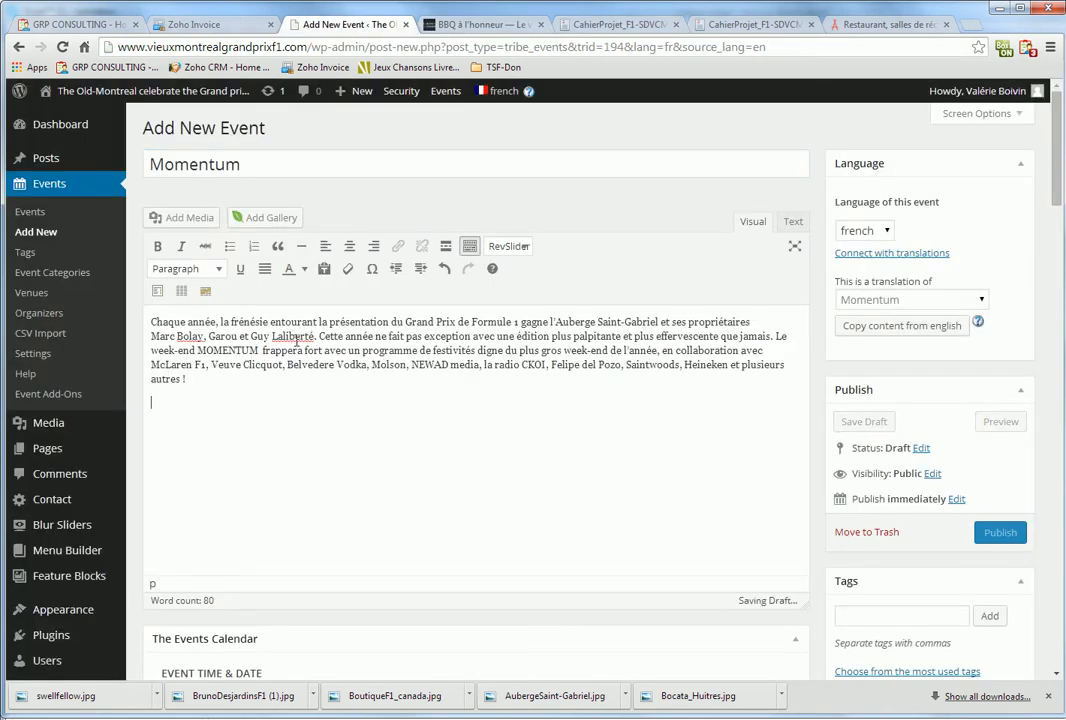
# Copy the Facebook event URL and select the word Facebook in the description for linking
pyautogui.click(741, 24)
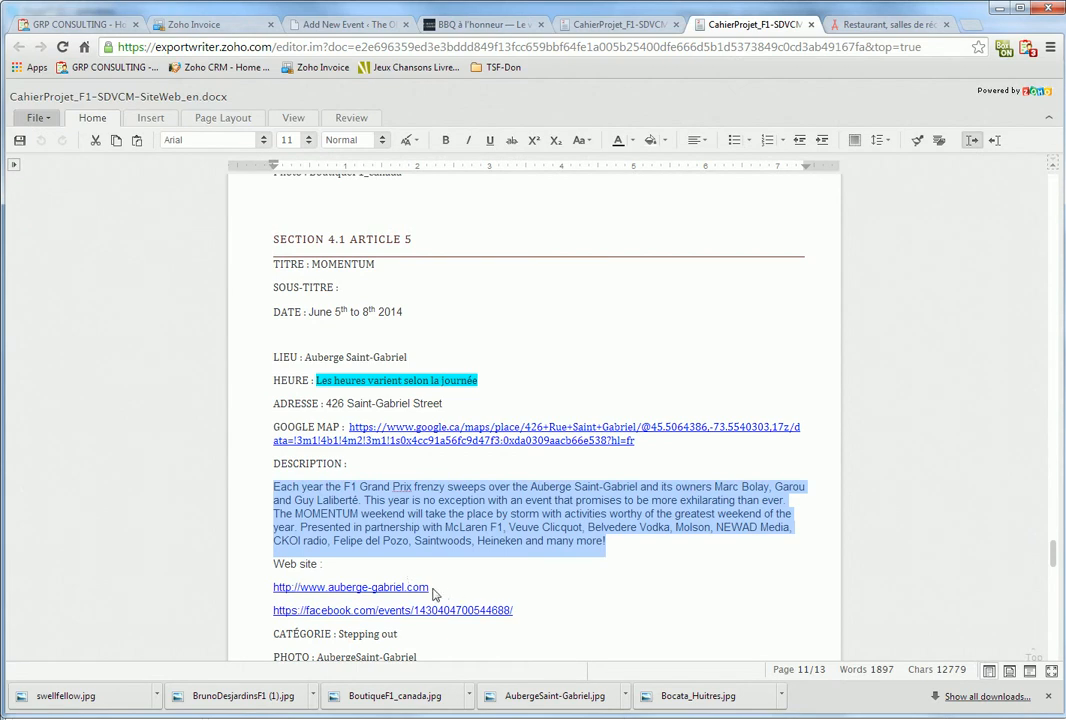
pyautogui.scroll(-3, 433, 594)
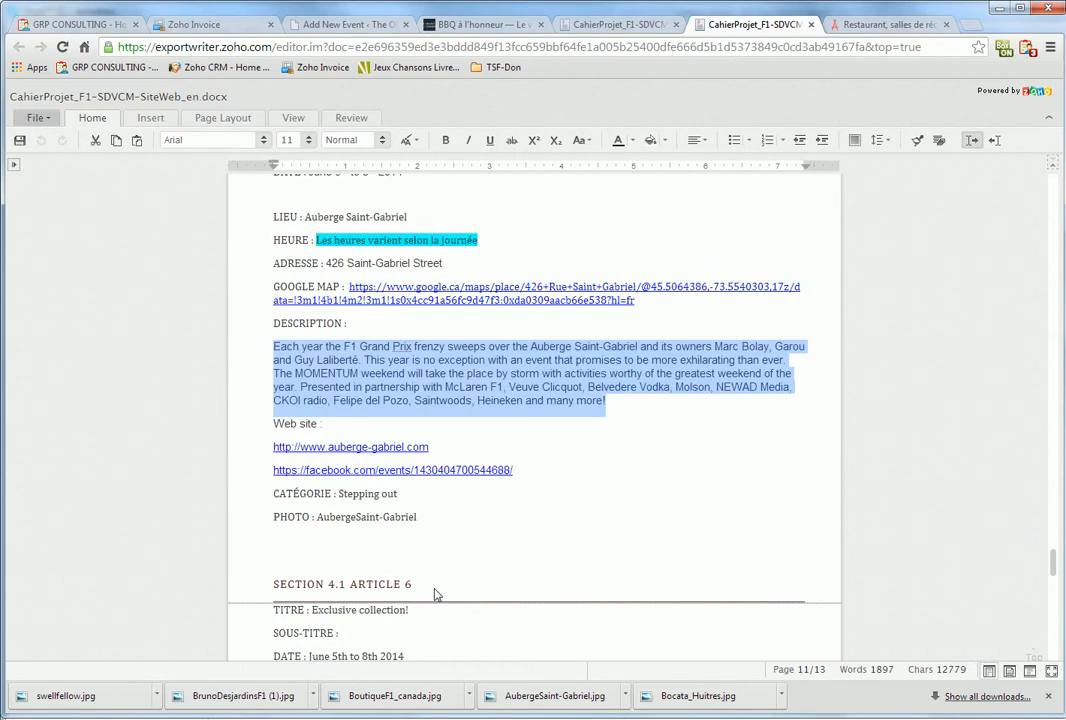
pyautogui.tripleClick(516, 469)
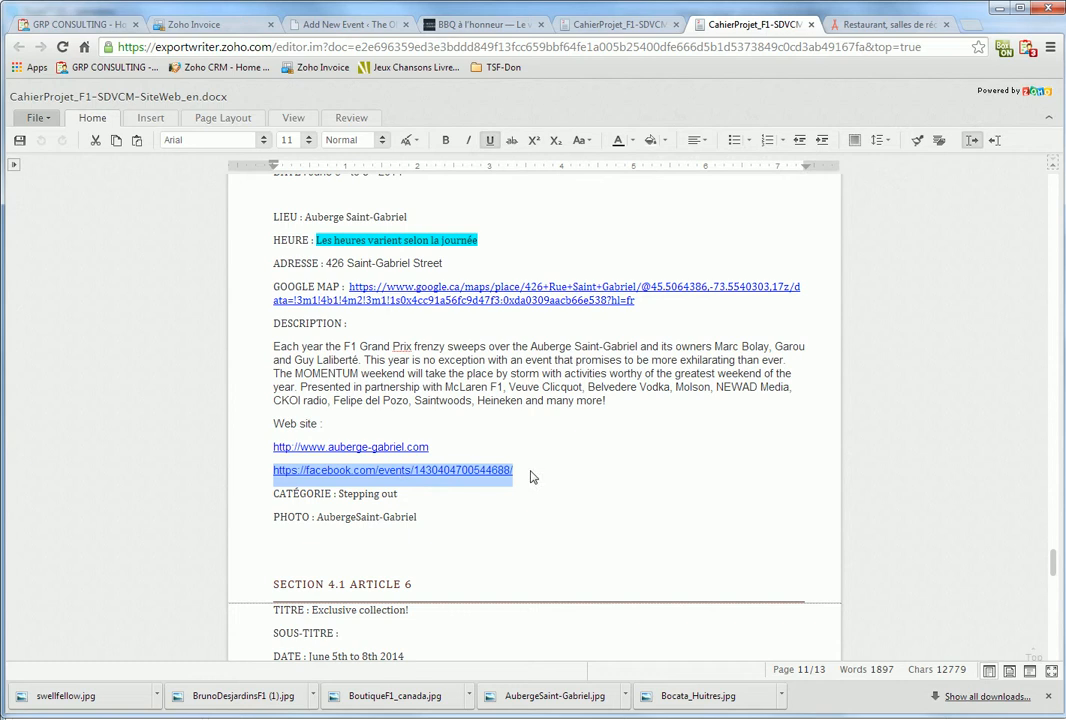
pyautogui.click(478, 24)
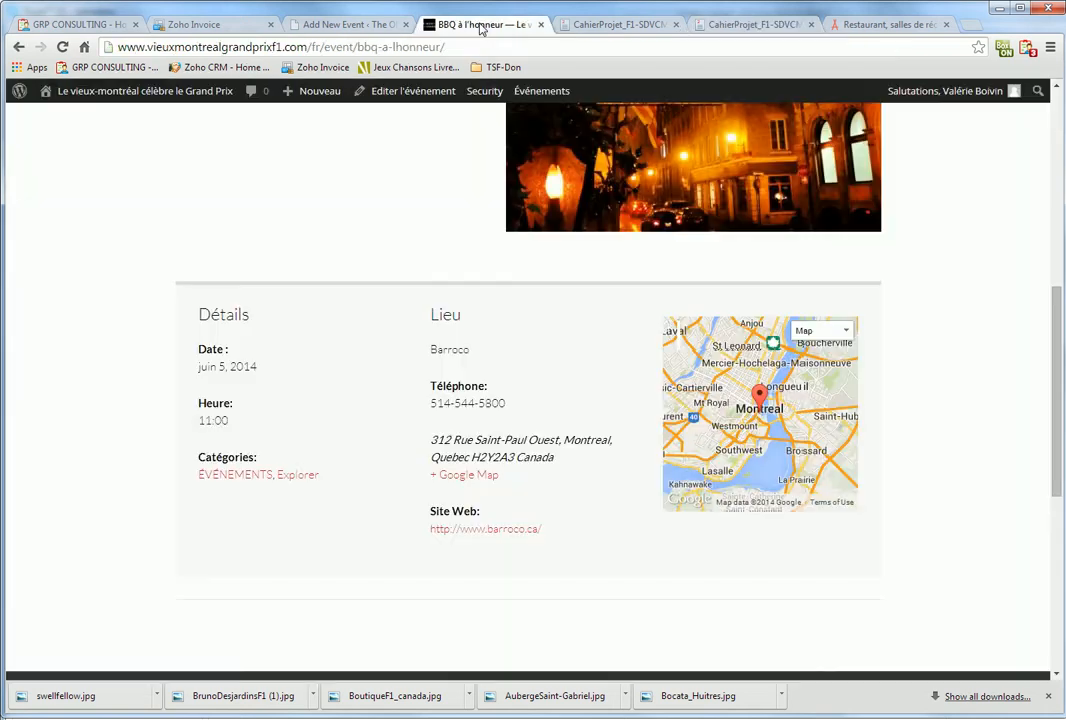
pyautogui.click(345, 24)
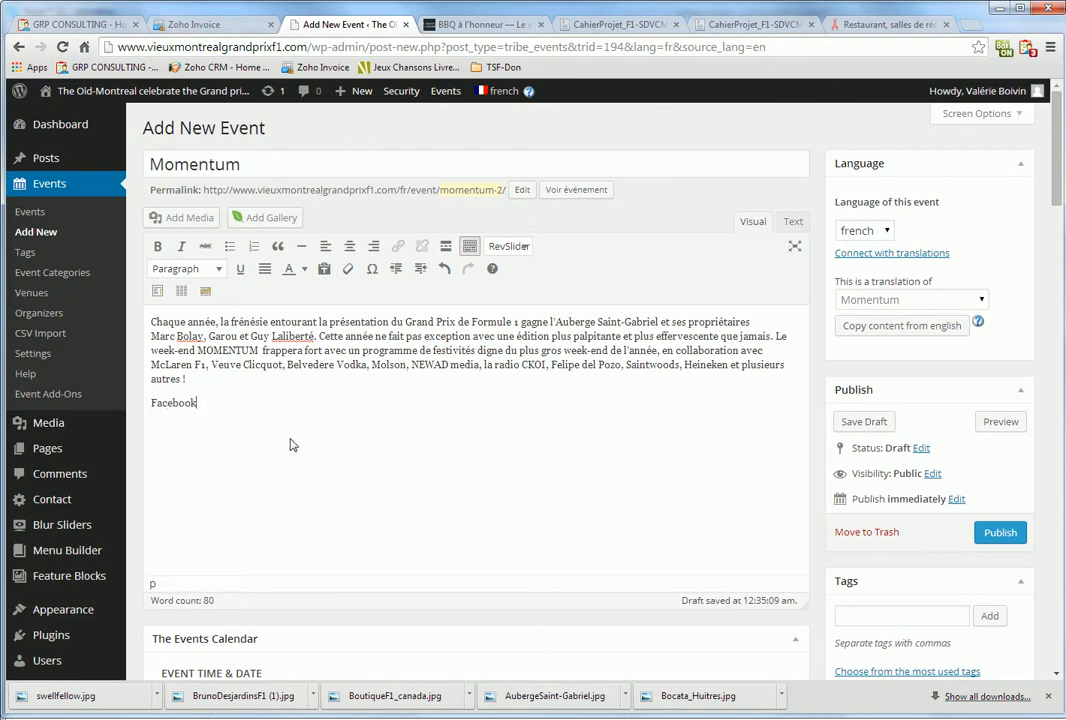
pyautogui.moveTo(150, 402); pyautogui.dragTo(209, 400)
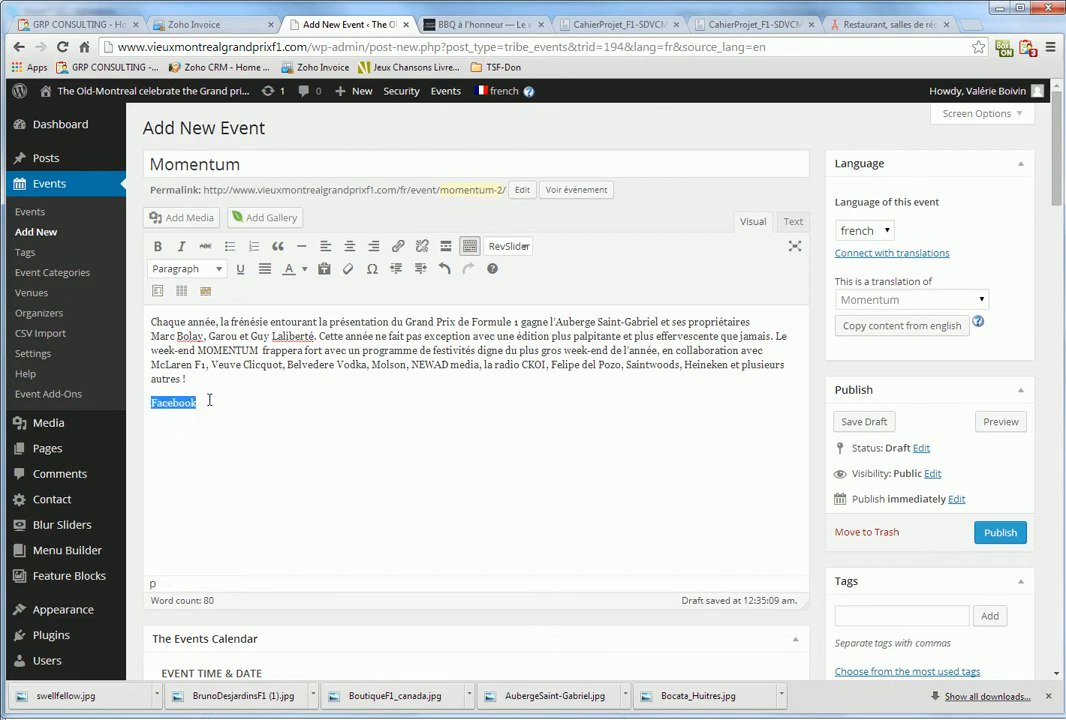
pyautogui.click(397, 247)
# Link the word Facebook to the Facebook event URL, opening in a new tab
pyautogui.hotkey('ctrl', 'v')
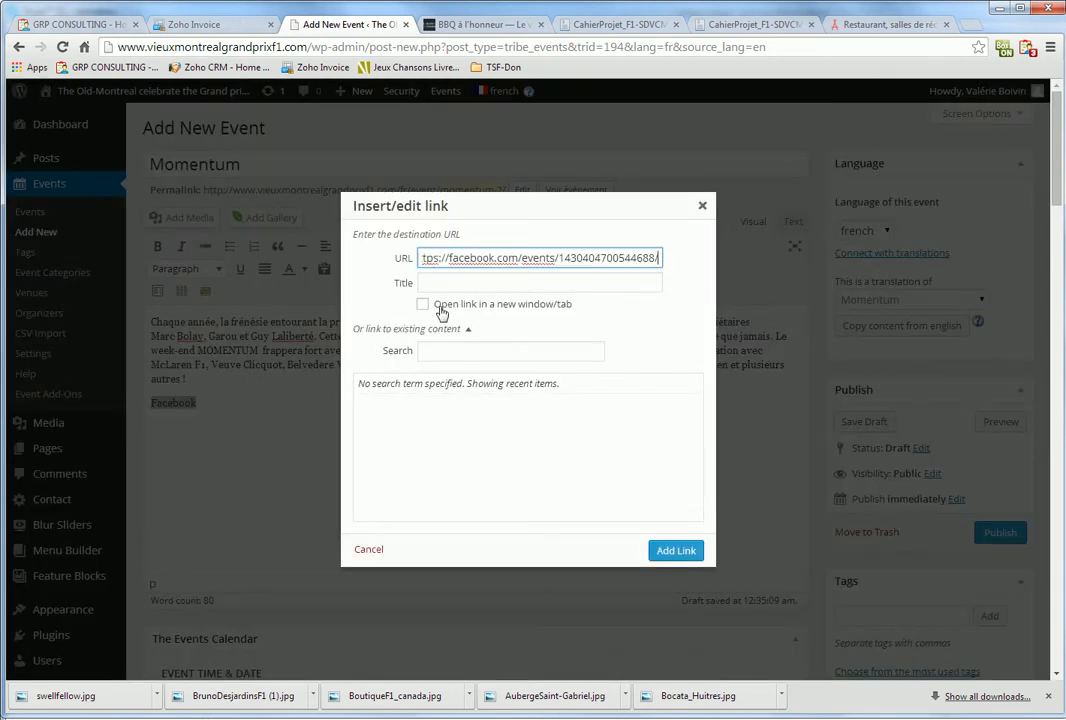
pyautogui.click(422, 304)
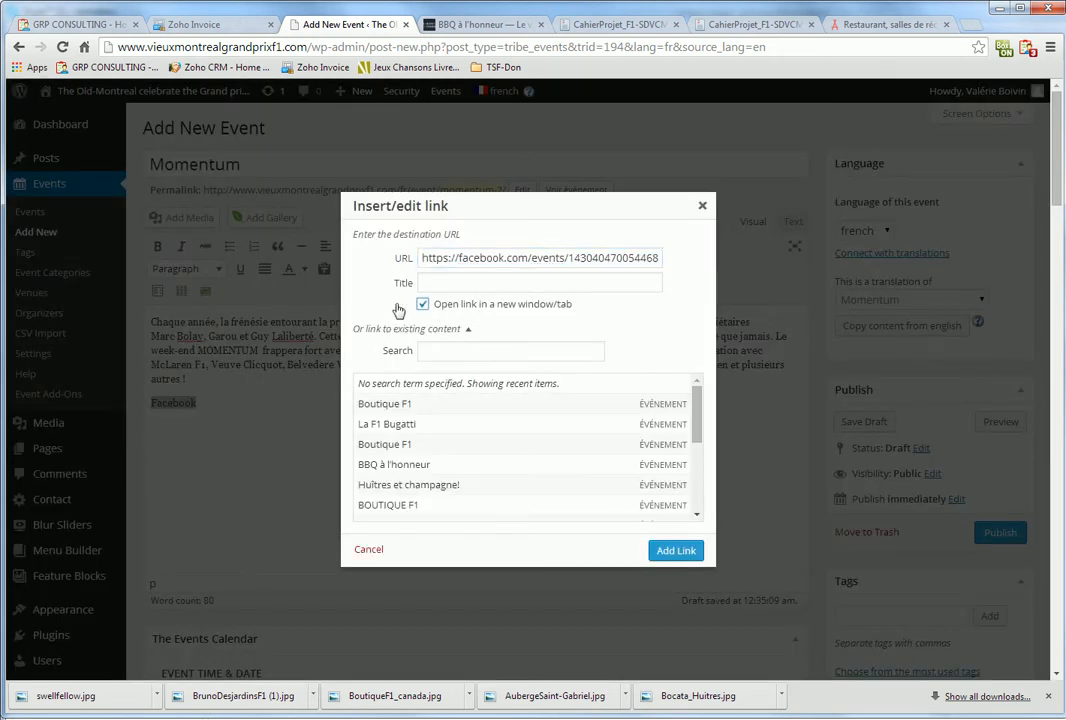
pyautogui.click(675, 550)
# Set the French event to June 5, 2014 as an all-day event
pyautogui.scroll(-2, 400, 502)
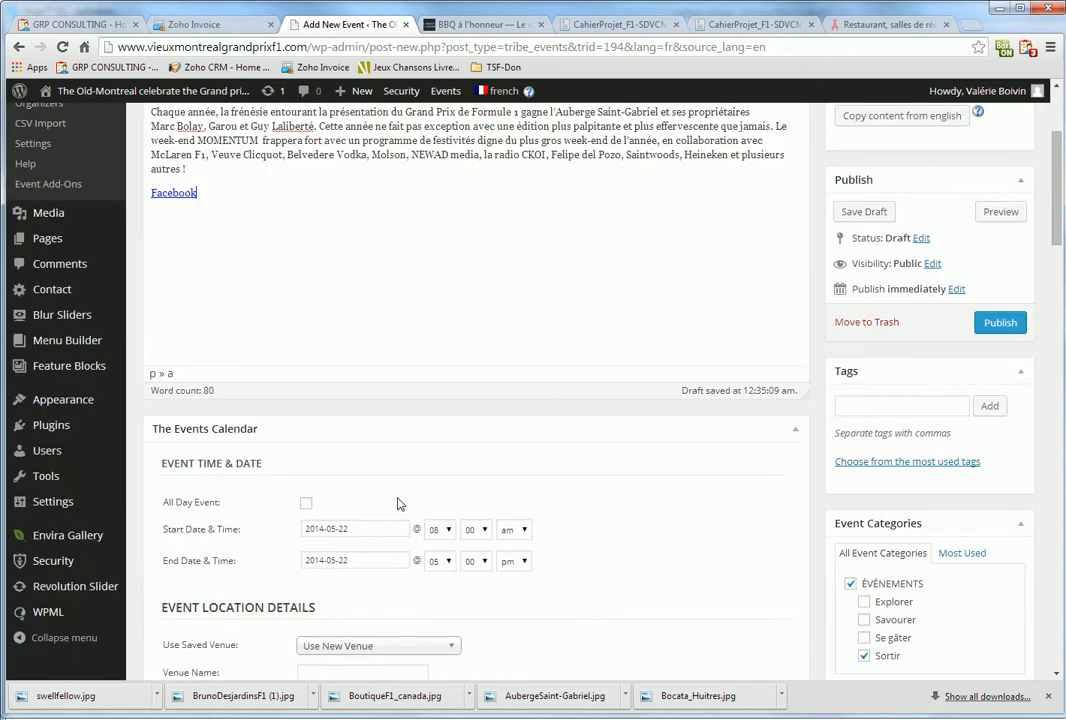
pyautogui.click(373, 531)
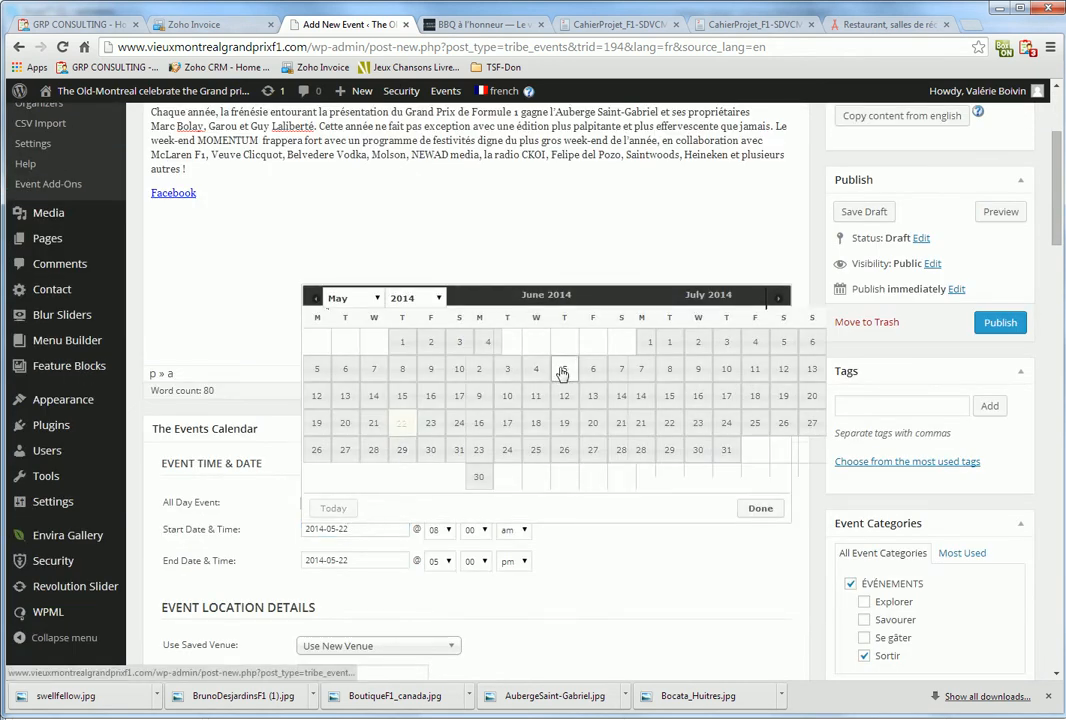
pyautogui.click(564, 370)
pyautogui.click(306, 502)
# Choose Auberge Saint-Gabriel from the saved venues
pyautogui.click(380, 638)
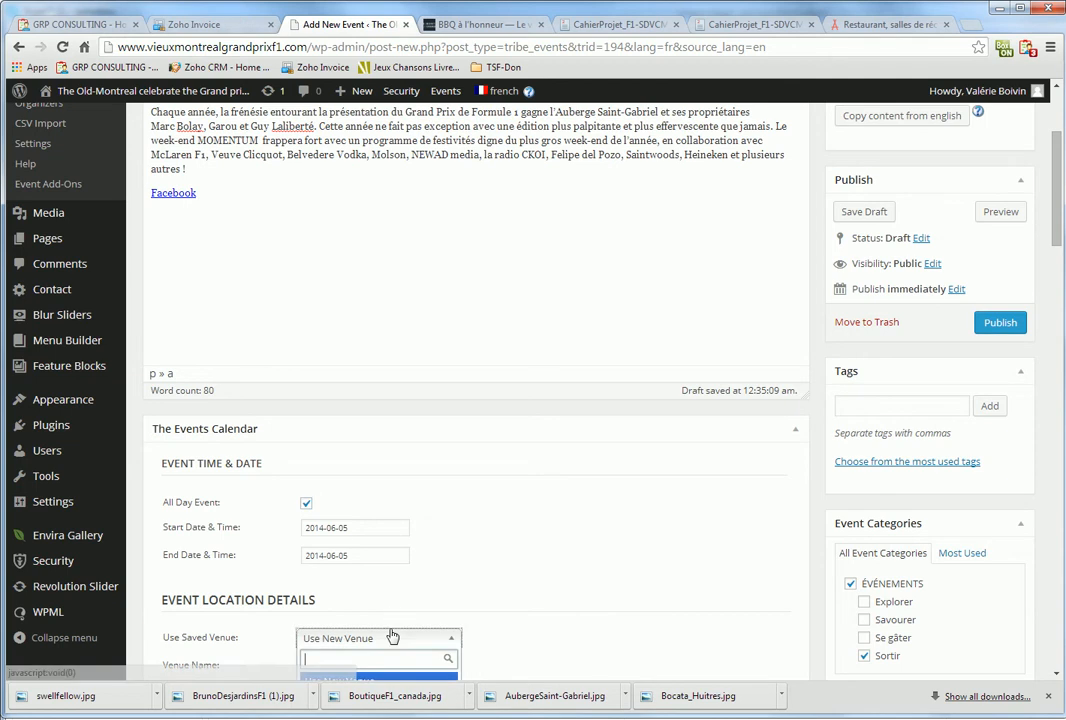
pyautogui.scroll(-1, 389, 643)
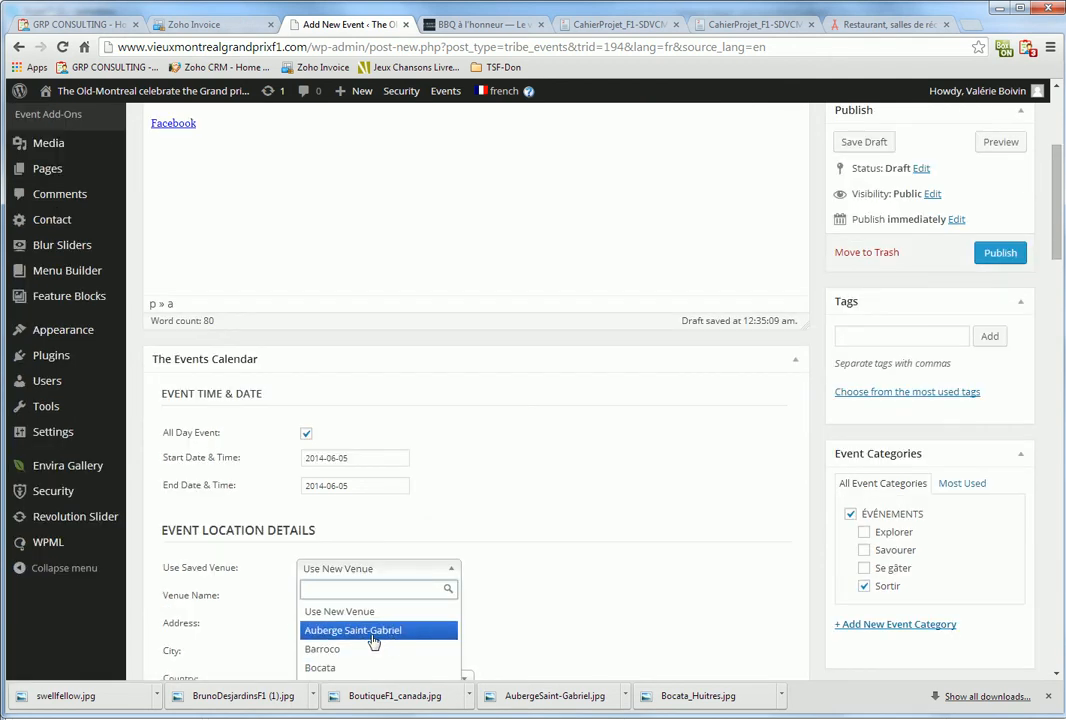
pyautogui.click(368, 634)
pyautogui.scroll(-2, 523, 597)
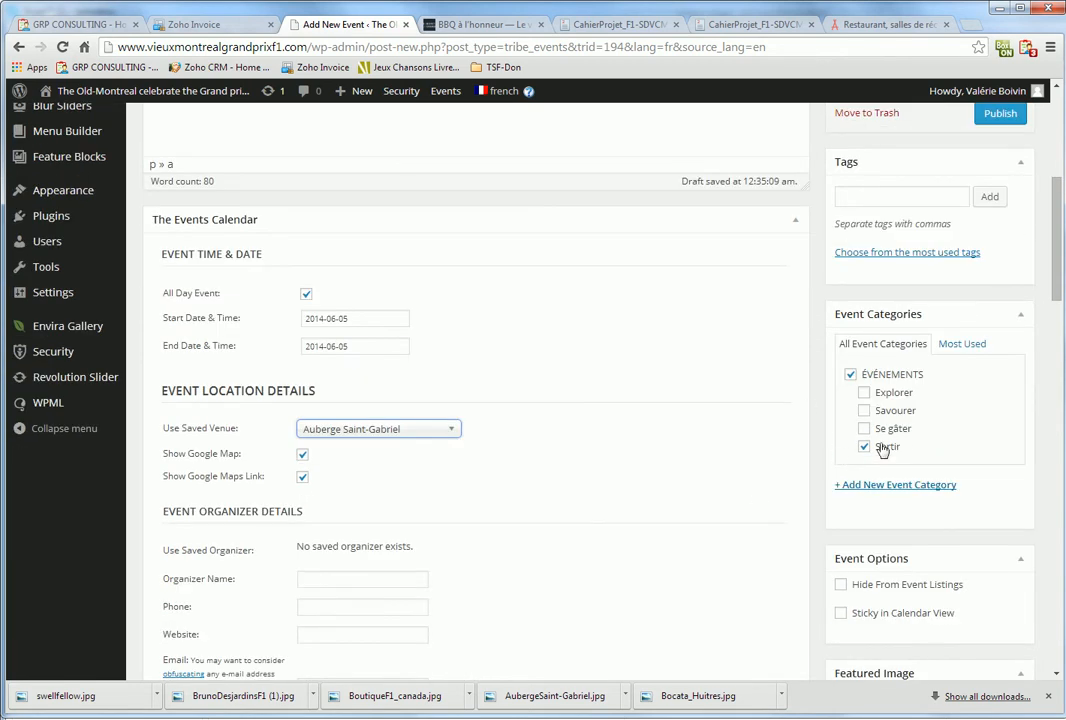
pyautogui.scroll(-3, 980, 550)
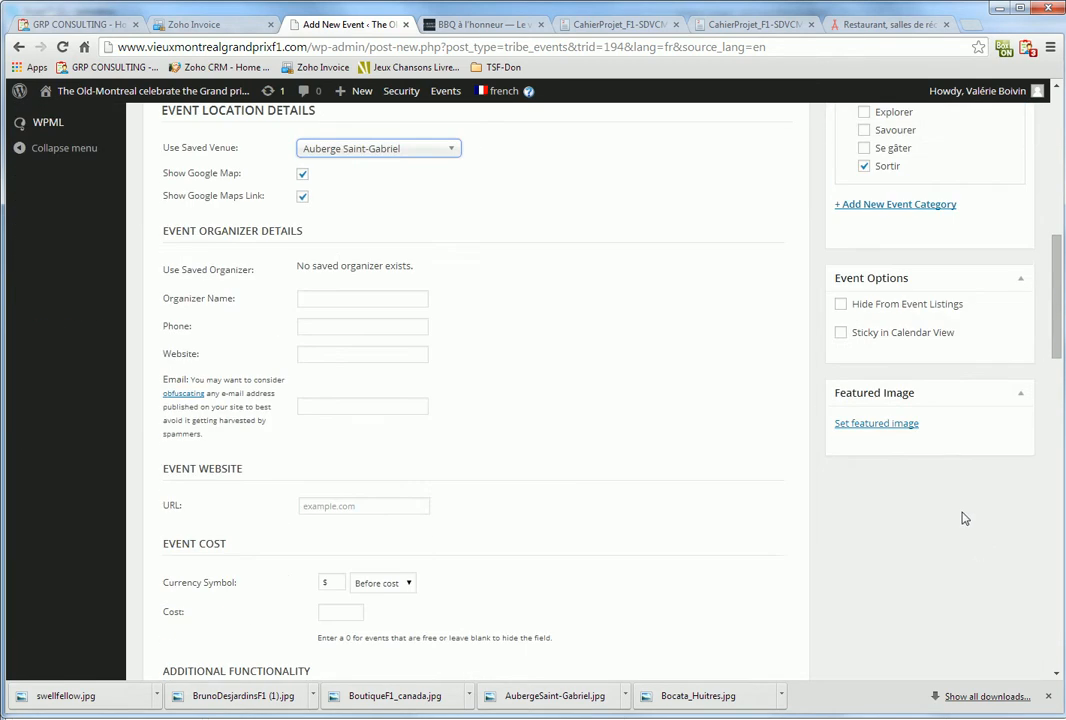
# Pick the AubergeSaint-Gabriel image from the Media Library as featured image, then publish the French event
pyautogui.click(873, 424)
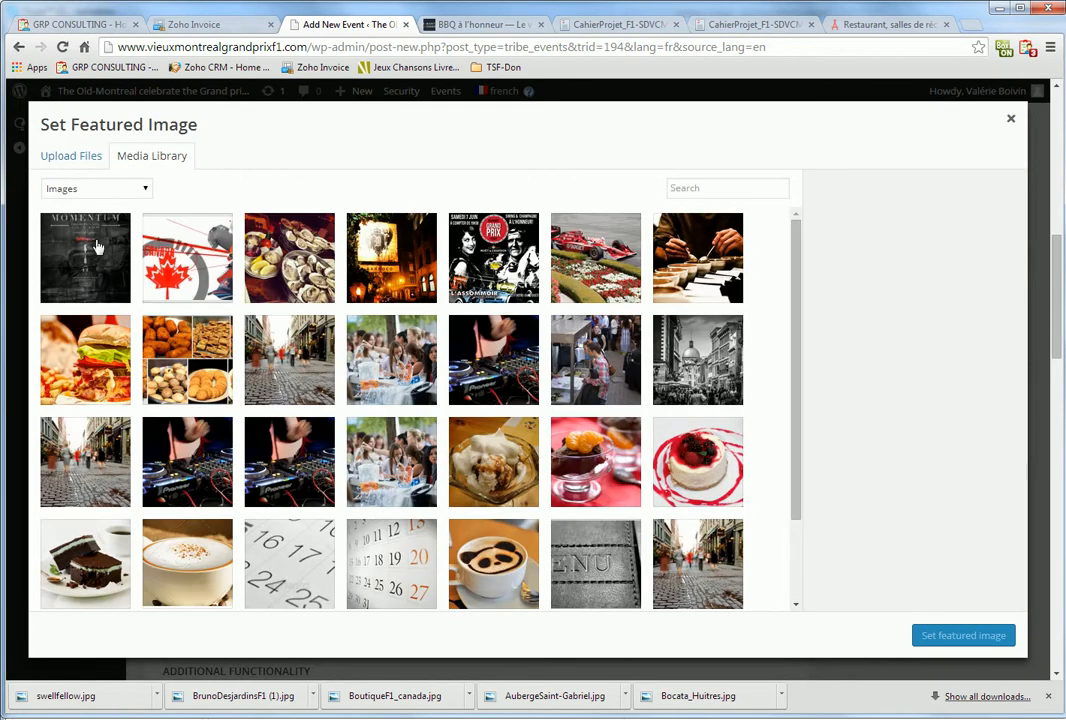
pyautogui.click(98, 247)
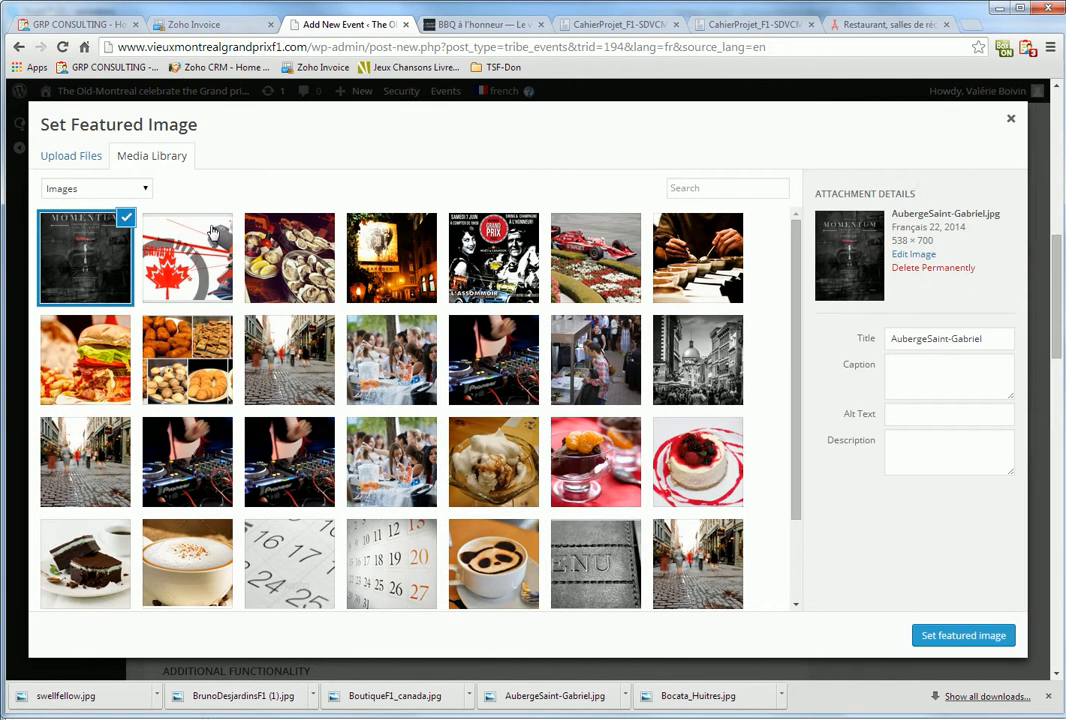
pyautogui.scroll(-5, 925, 535)
pyautogui.scroll(11, 925, 535)
pyautogui.scroll(3, 923, 530)
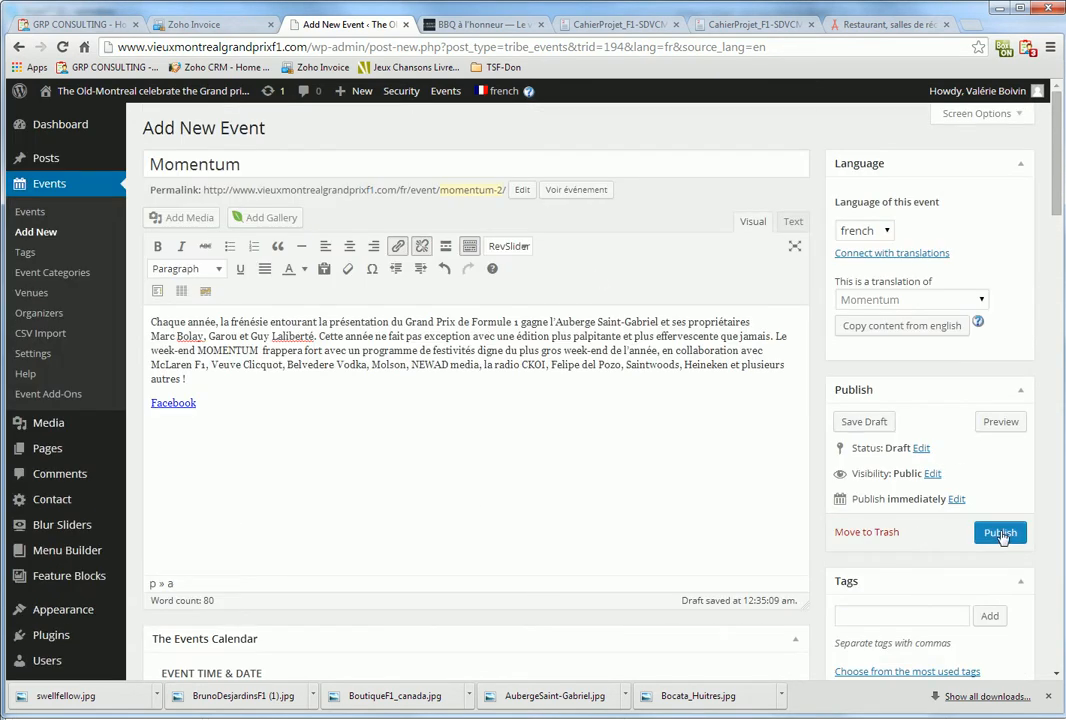
pyautogui.click(1000, 533)
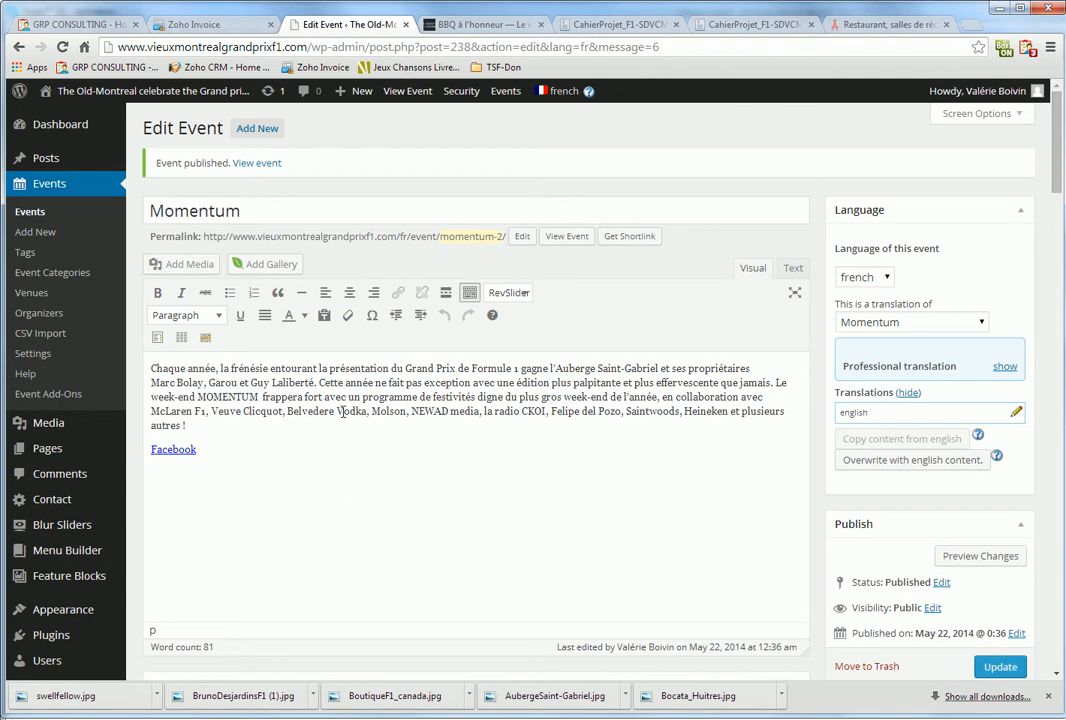
# Switch to the English Momentum event, open Add New Event in a new tab, and select the title
pyautogui.moveTo(545, 100)
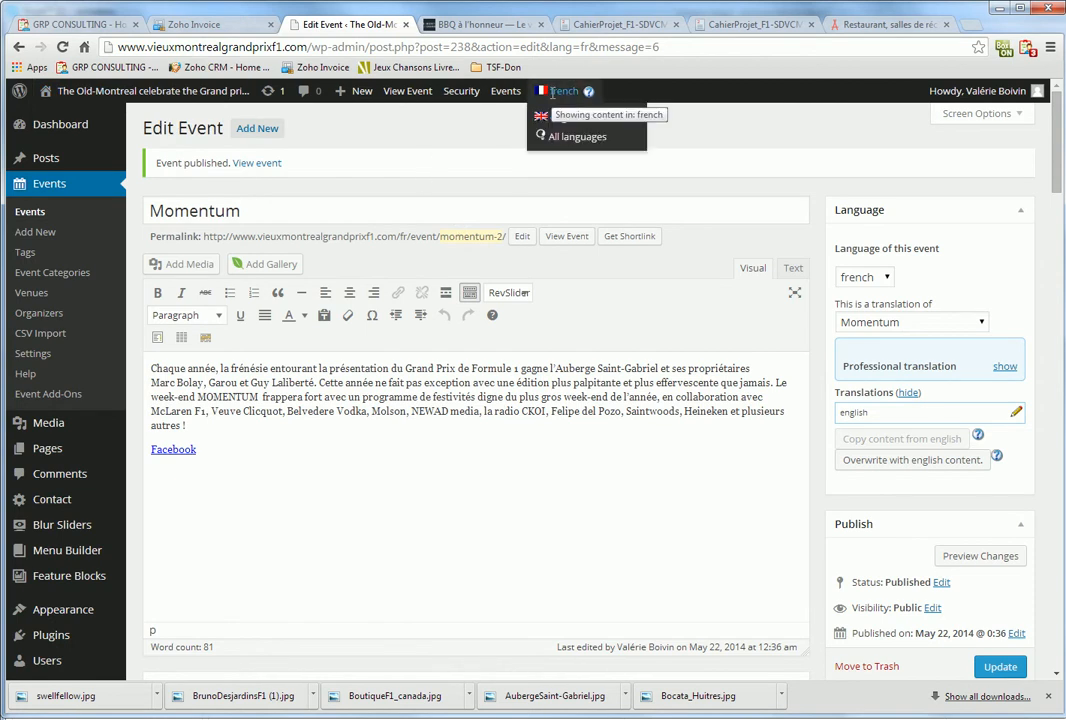
pyautogui.click(552, 92)
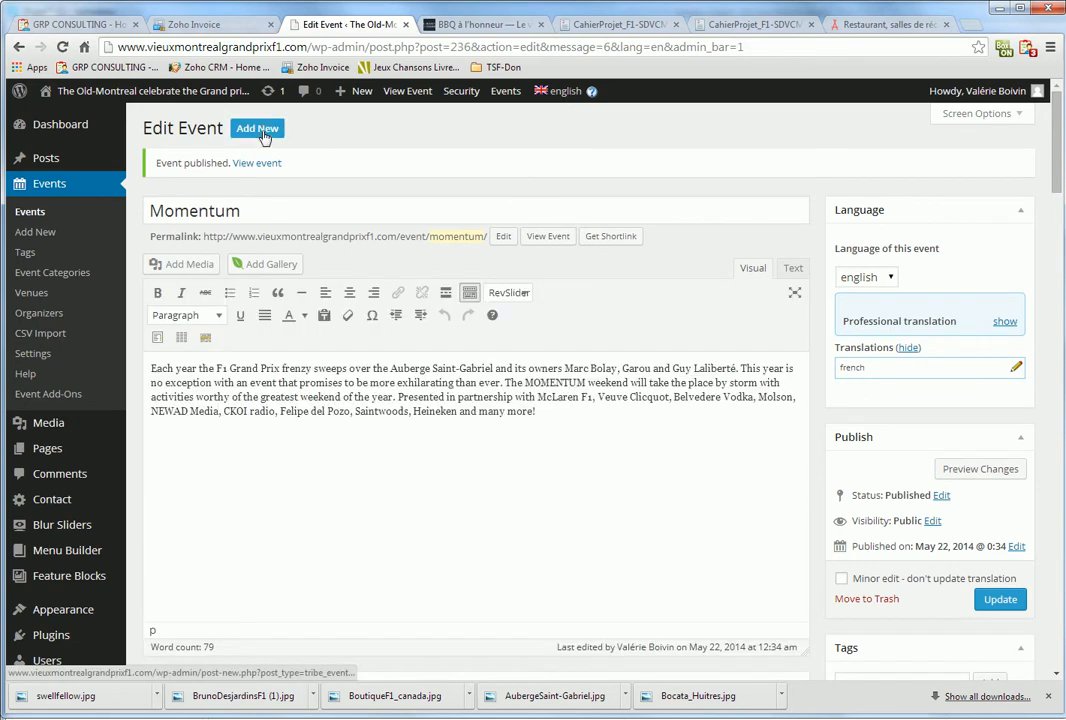
pyautogui.rightClick(264, 137)
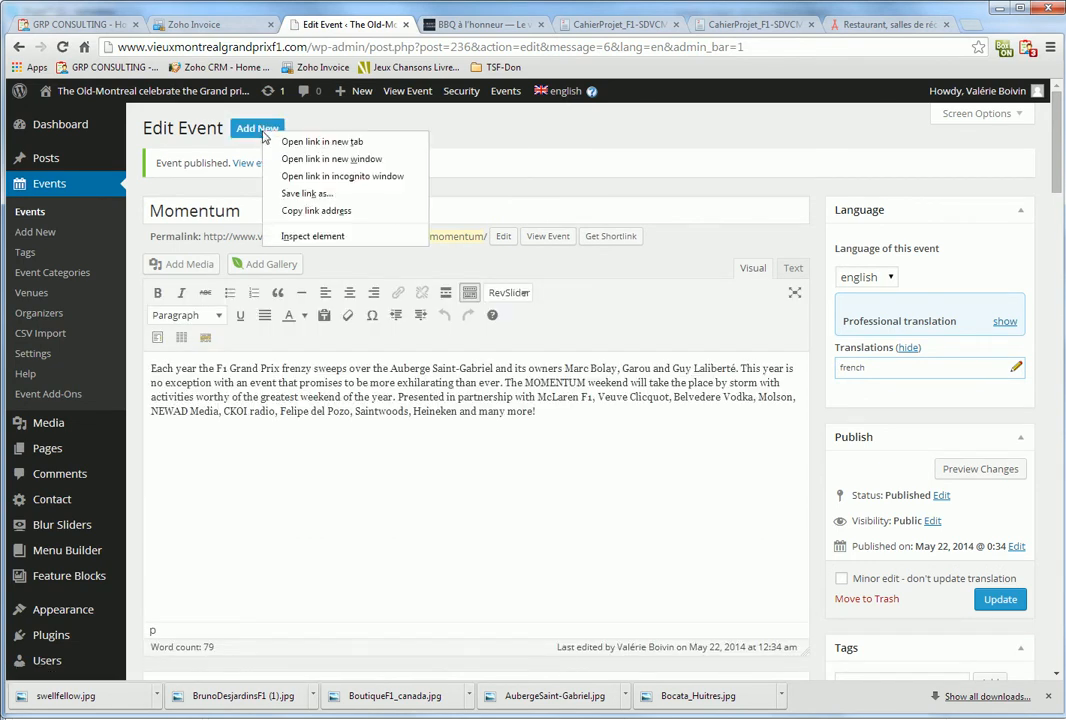
pyautogui.click(341, 143)
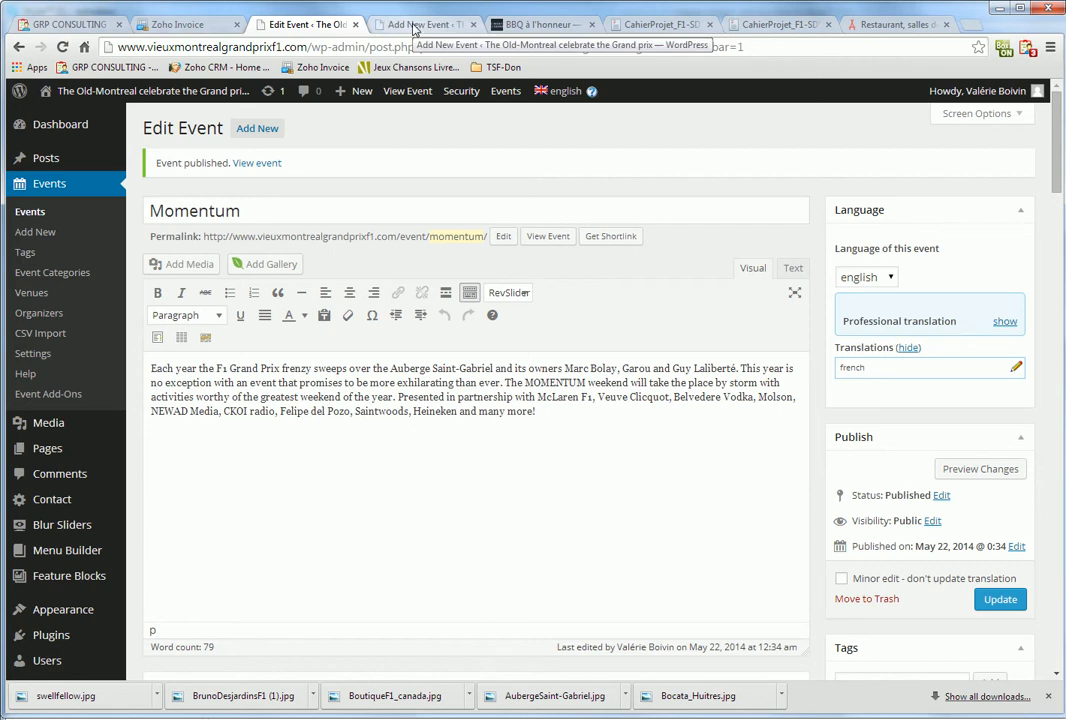
pyautogui.moveTo(243, 211); pyautogui.dragTo(107, 218)
pyautogui.hotkey('ctrl', 'c')
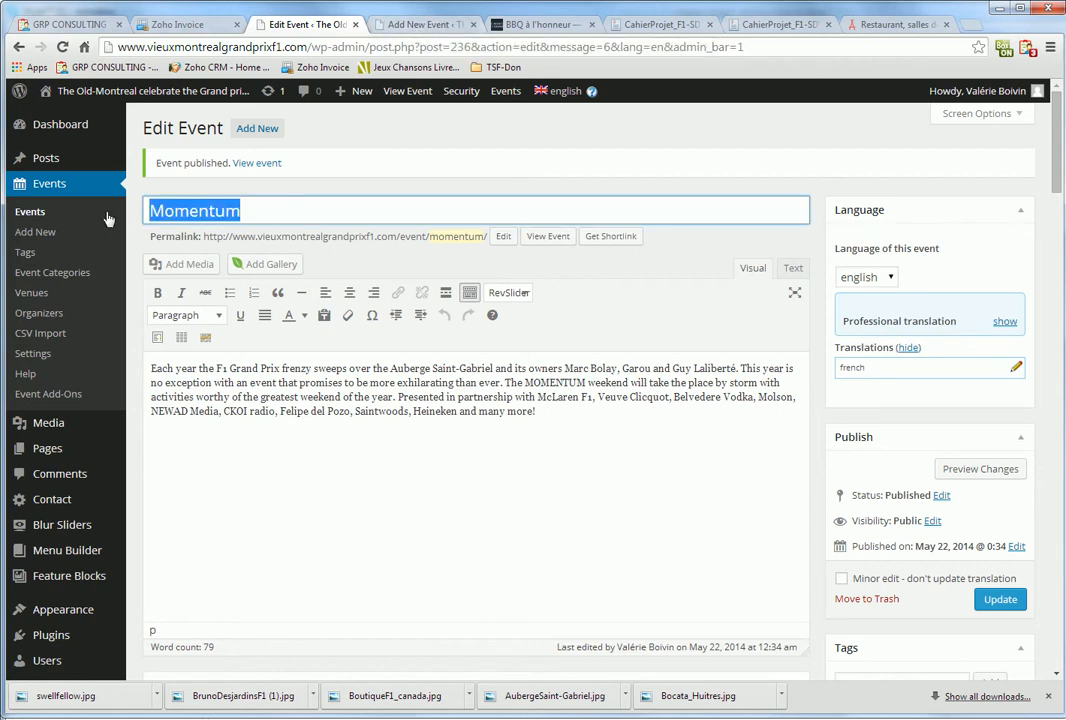
# Paste the Momentum title and the English event's description into the new event
pyautogui.click(411, 25)
pyautogui.hotkey('ctrl', 'v')
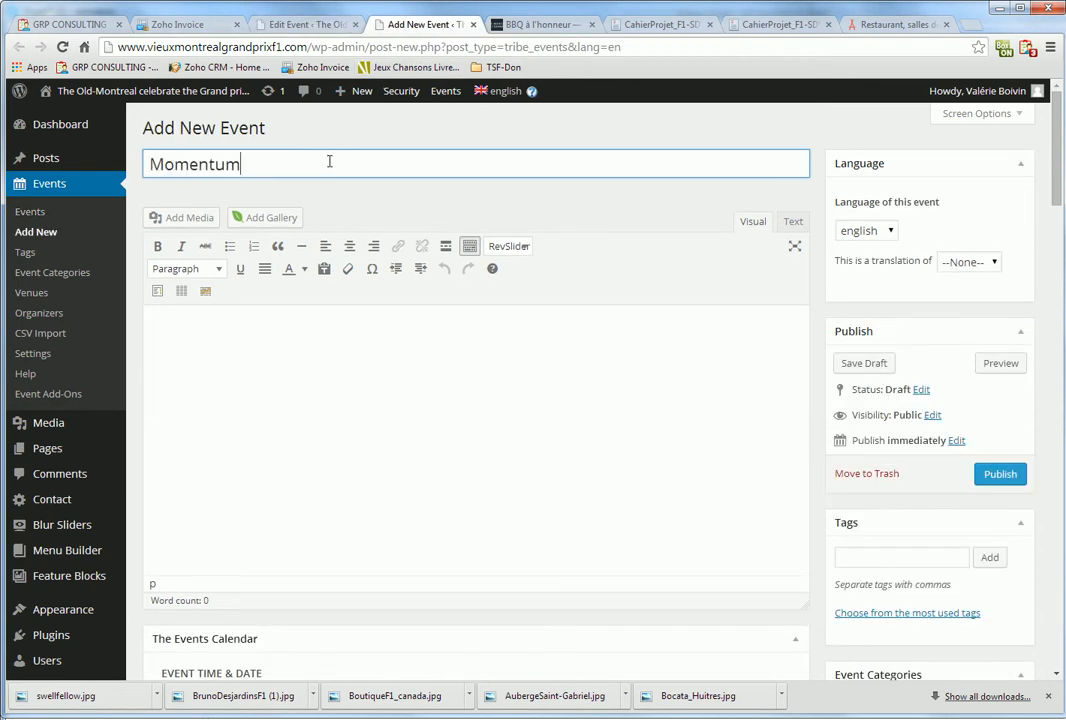
pyautogui.click(305, 24)
pyautogui.tripleClick(395, 413)
pyautogui.hotkey('ctrl', 'c')
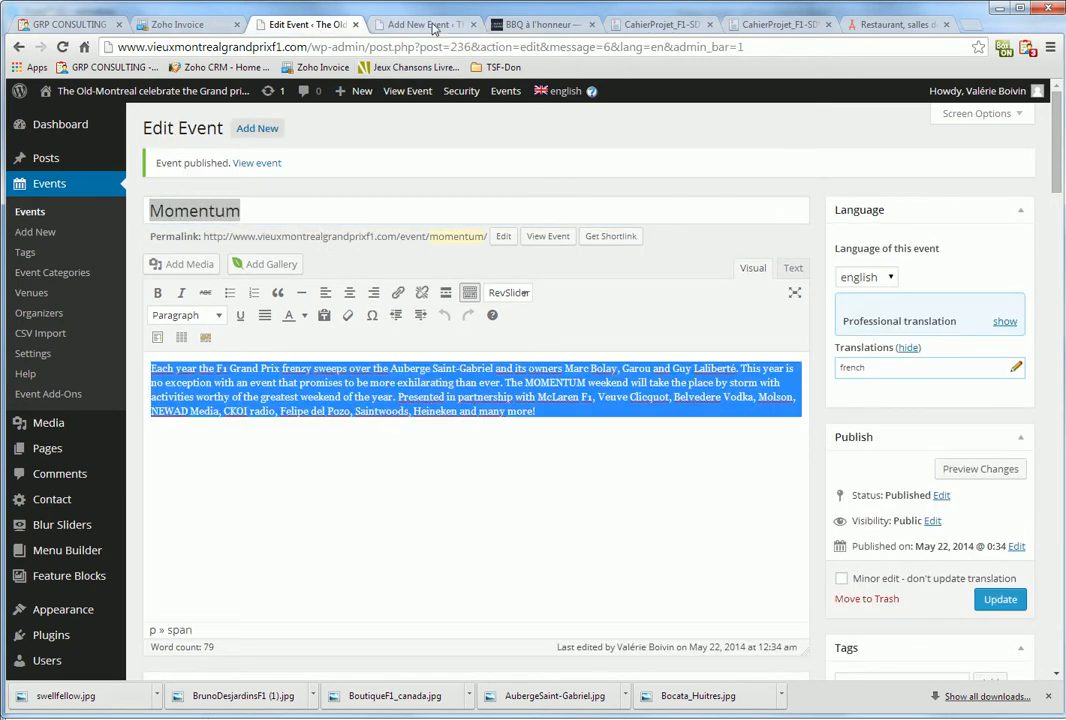
pyautogui.click(420, 24)
pyautogui.click(337, 490)
pyautogui.hotkey('ctrl', 'v')
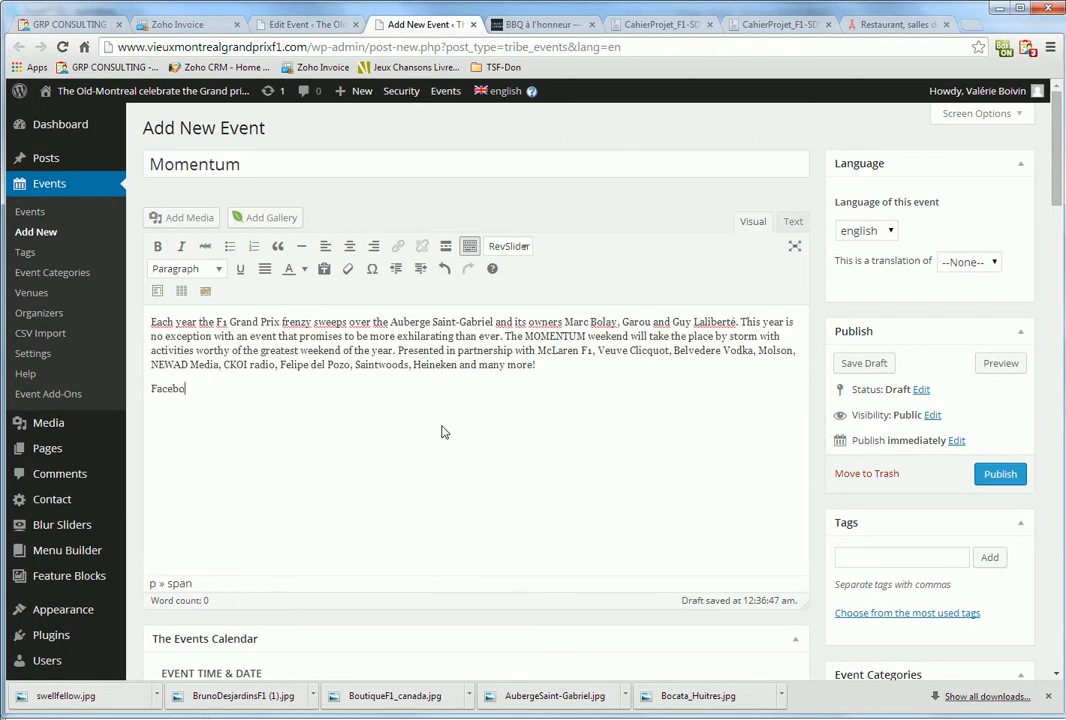
# Link the word Facebook to the Facebook event address, opening in a new tab
pyautogui.hotkey('shift', 'Home')
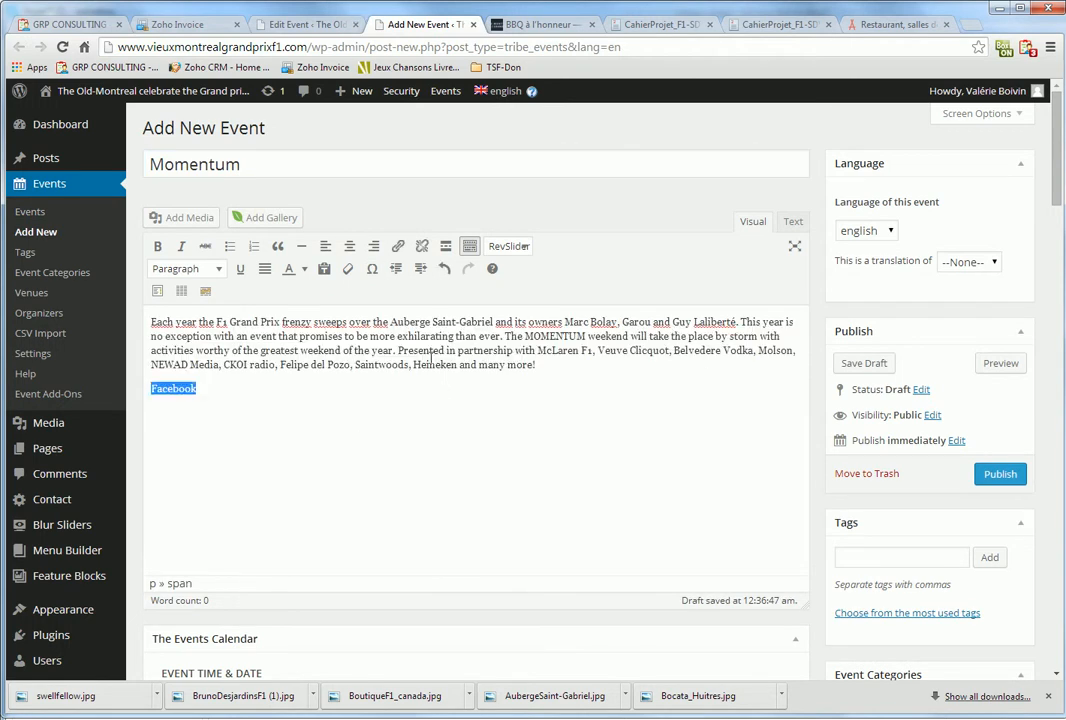
pyautogui.click(736, 26)
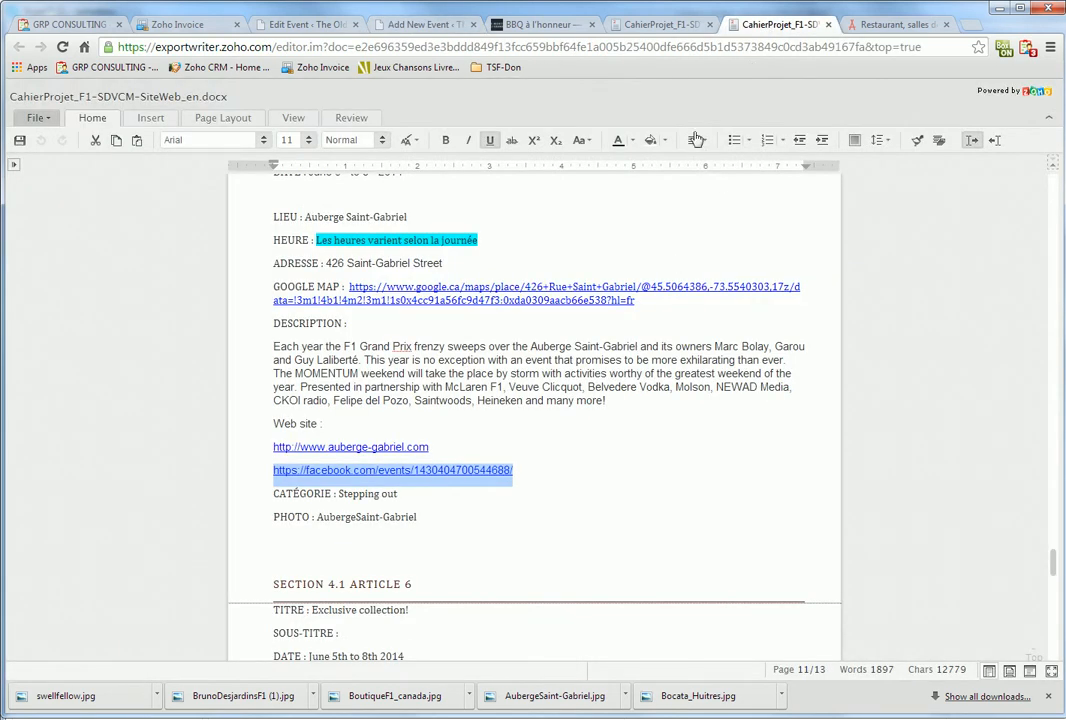
pyautogui.click(441, 28)
pyautogui.click(397, 246)
pyautogui.hotkey('ctrl', 'v')
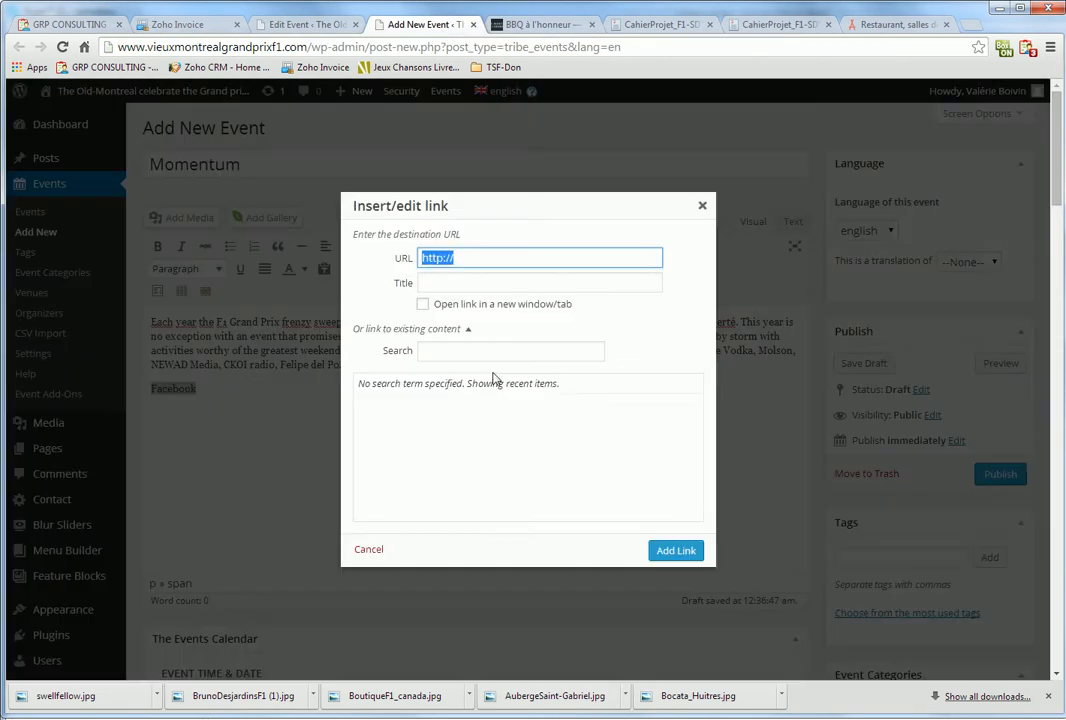
pyautogui.click(500, 305)
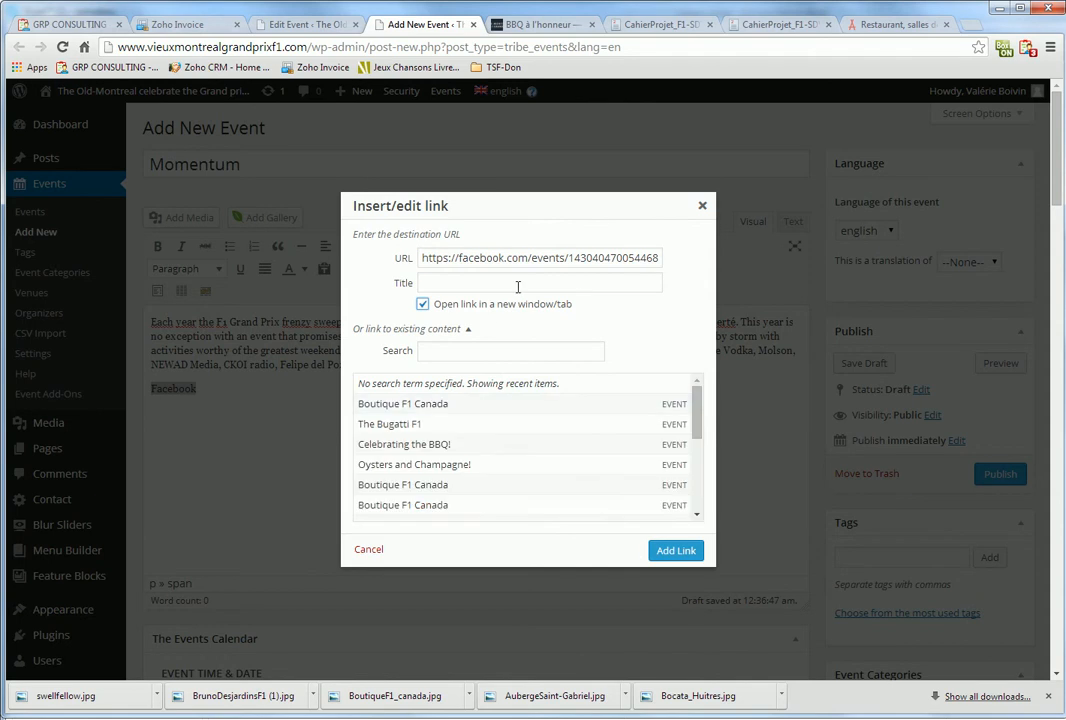
pyautogui.click(676, 550)
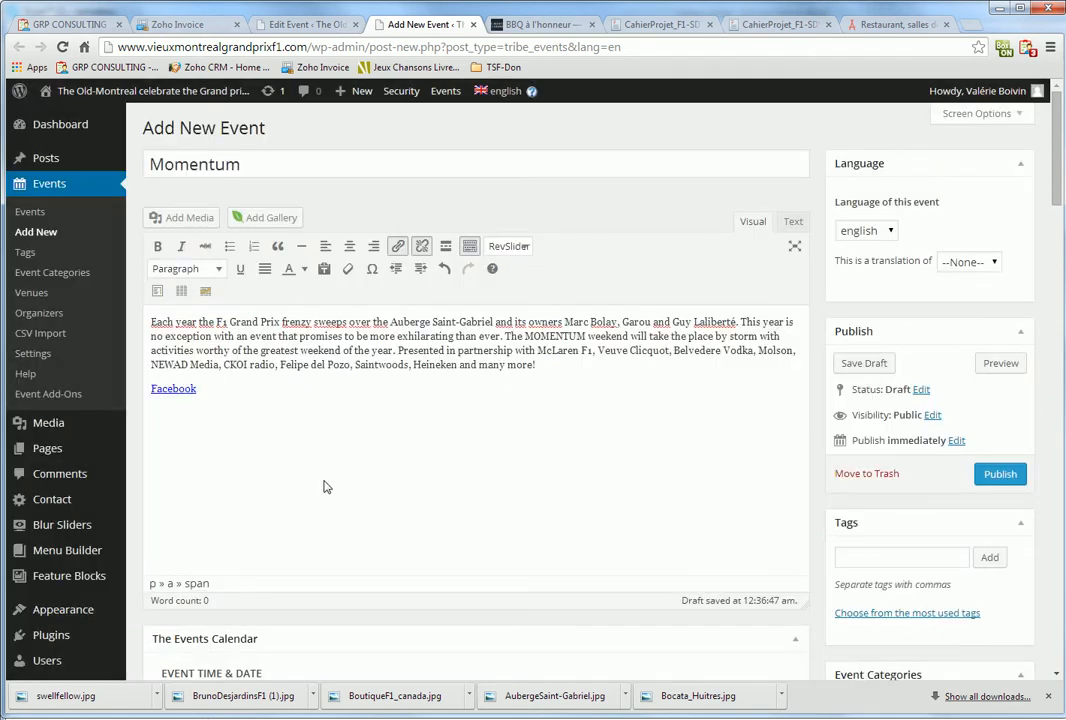
# Make the event all-day on June 6, 2014 at Auberge Saint-Gabriel, under EVENTS and Stepping out
pyautogui.scroll(-2, 325, 487)
pyautogui.click(345, 529)
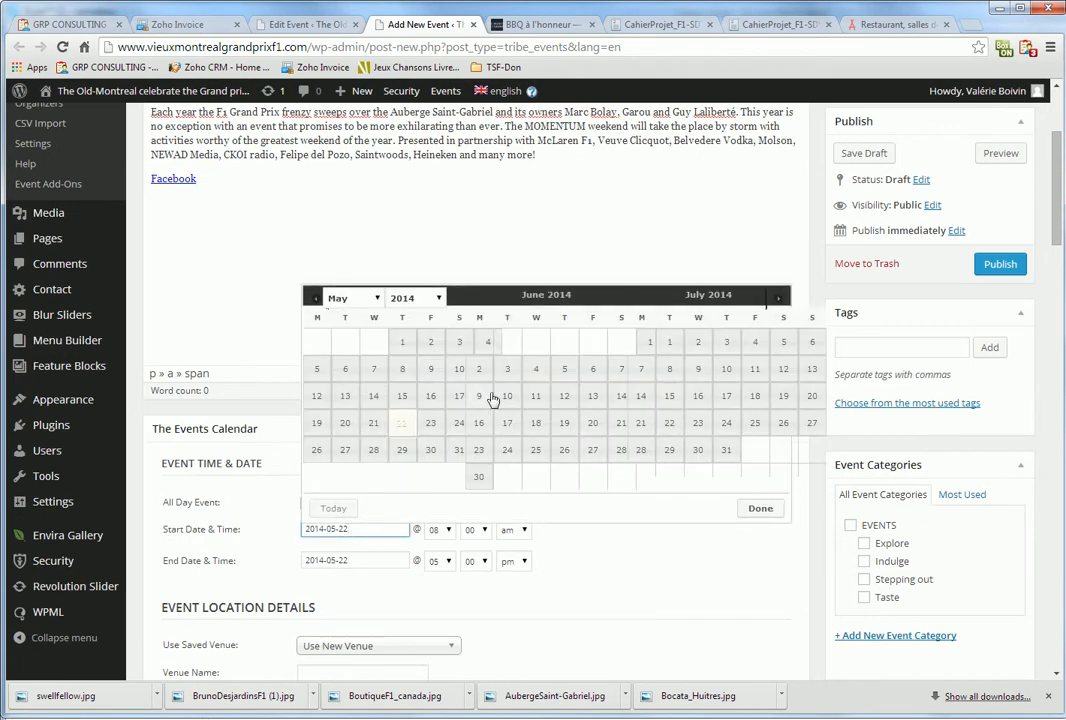
pyautogui.click(591, 380)
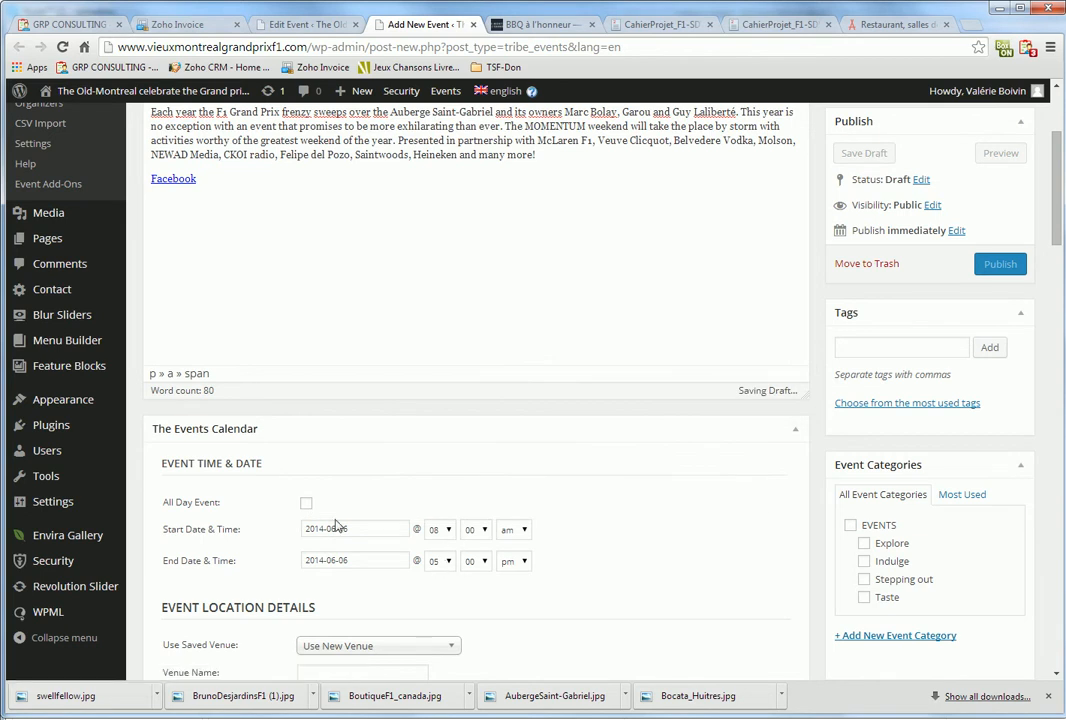
pyautogui.click(306, 503)
pyautogui.click(395, 641)
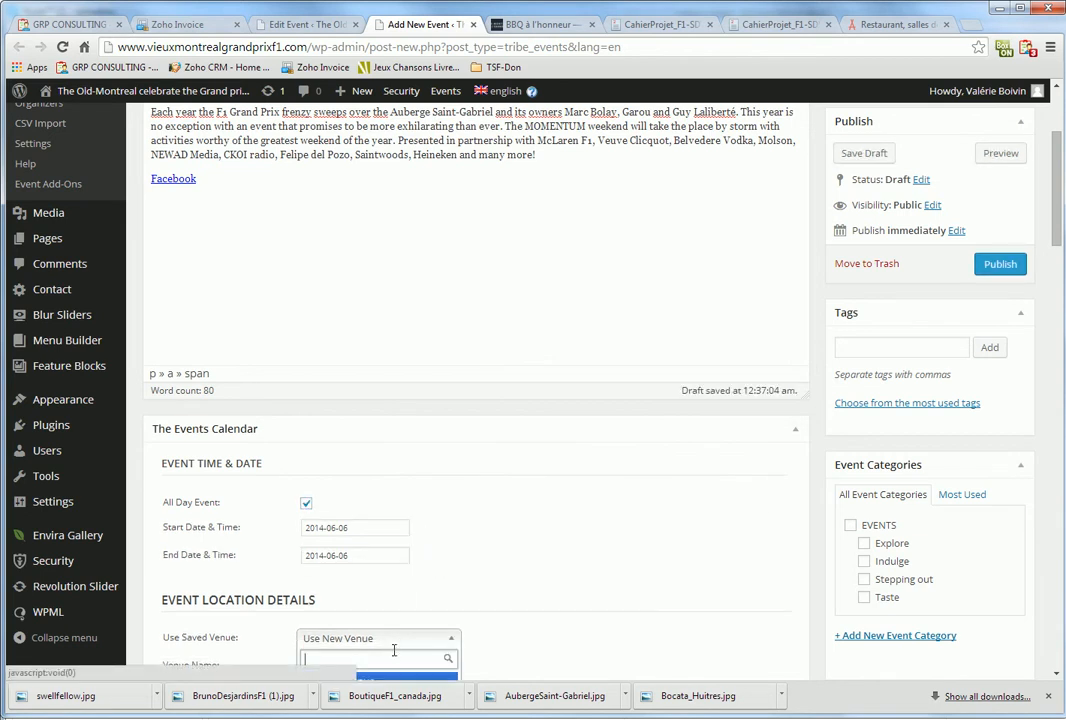
pyautogui.scroll(-1, 395, 654)
pyautogui.click(397, 633)
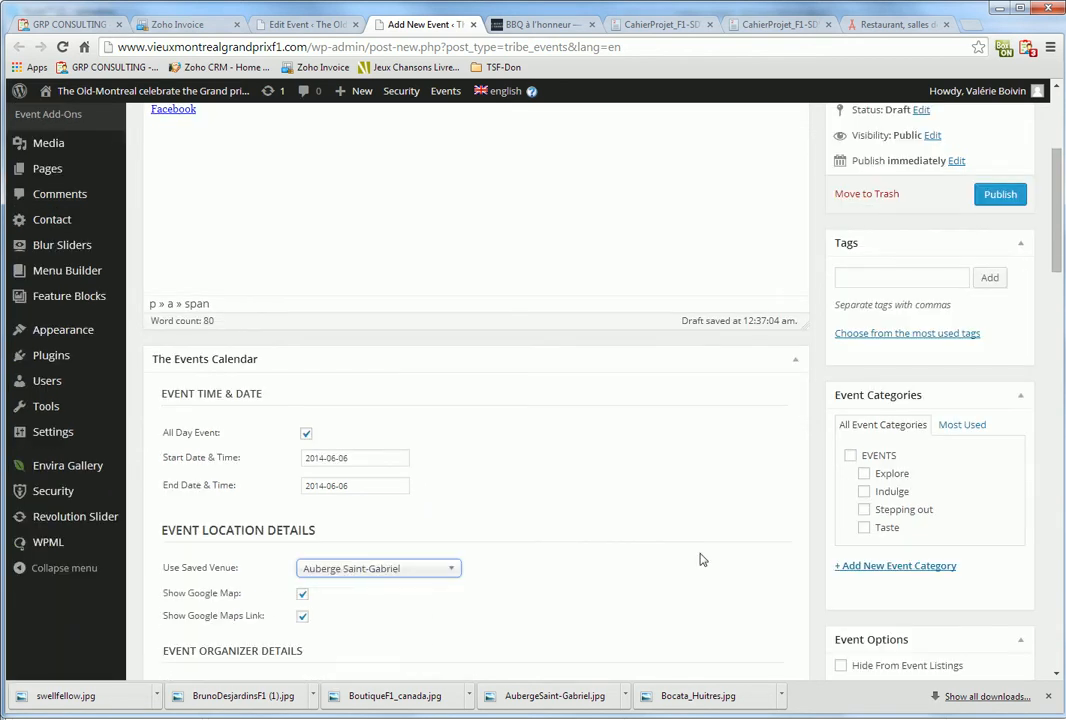
pyautogui.click(850, 456)
pyautogui.click(864, 509)
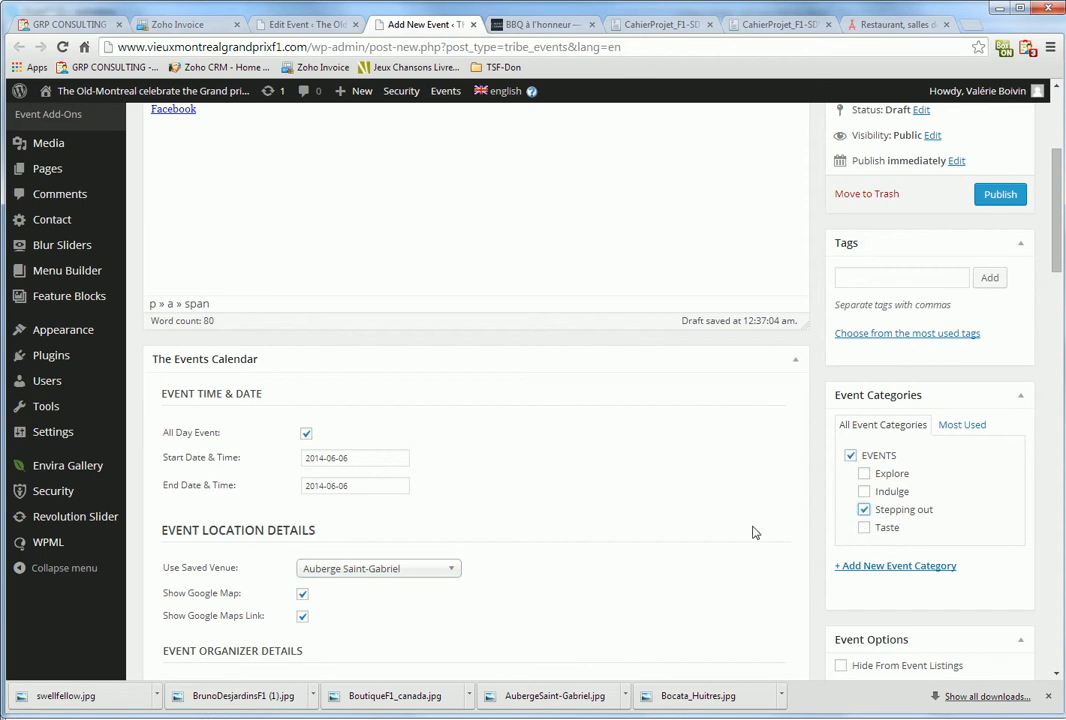
# Set the AubergeSaint-Gabriel image as the featured image
pyautogui.scroll(-2, 880, 544)
pyautogui.click(876, 580)
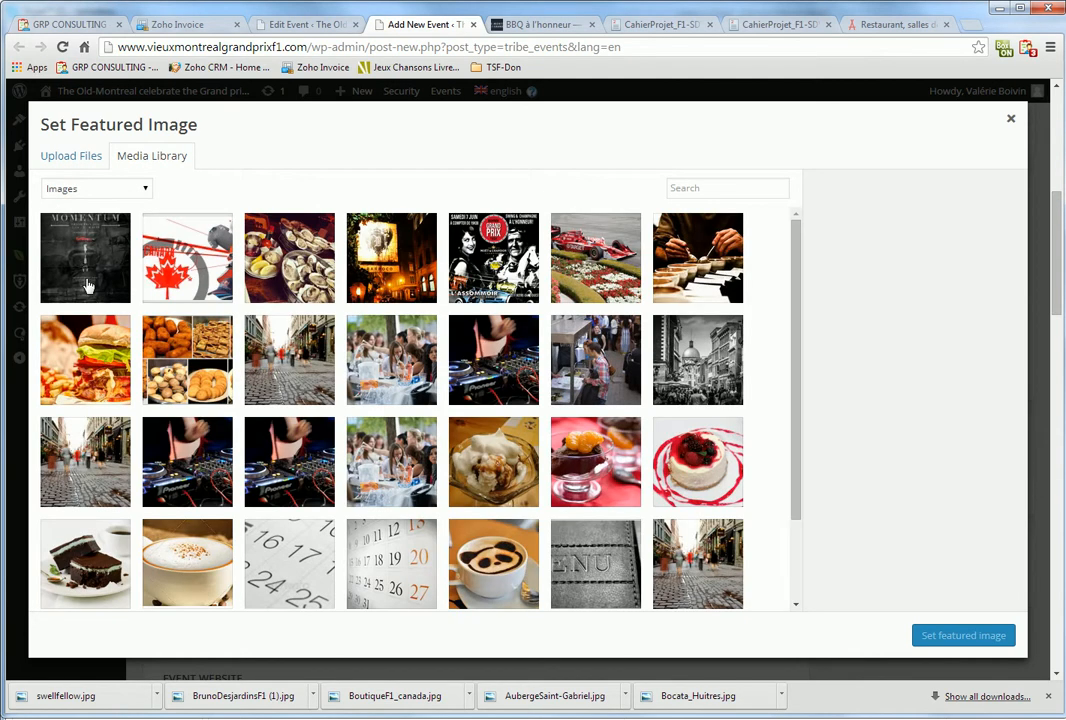
pyautogui.click(72, 220)
pyautogui.click(962, 635)
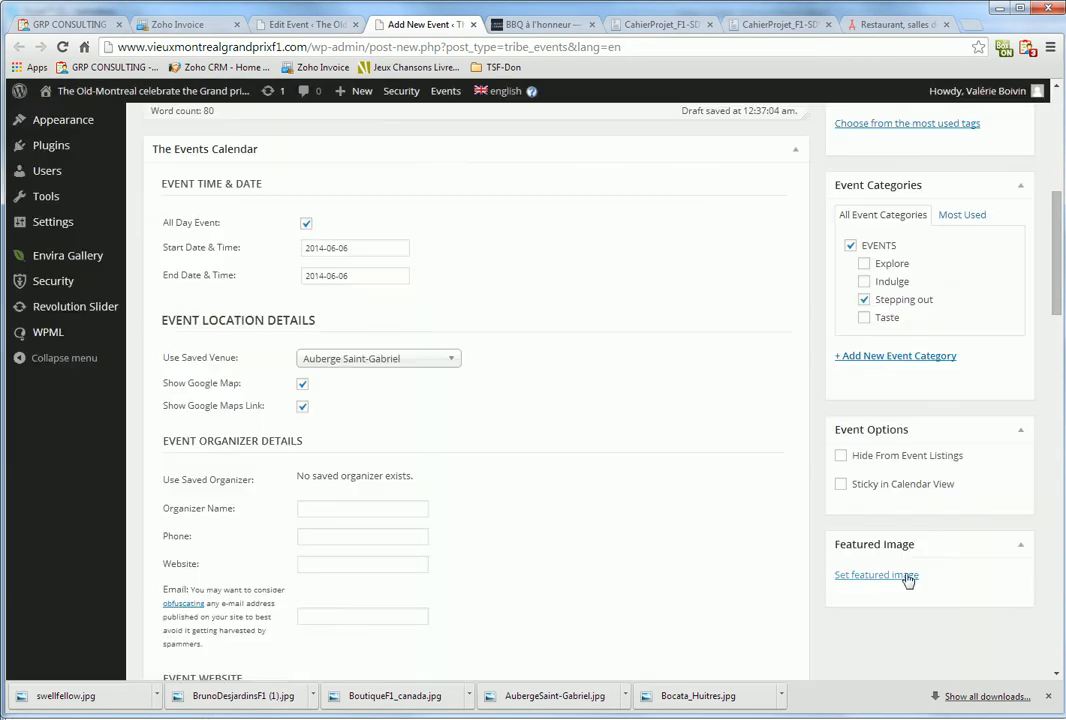
pyautogui.scroll(5, 945, 597)
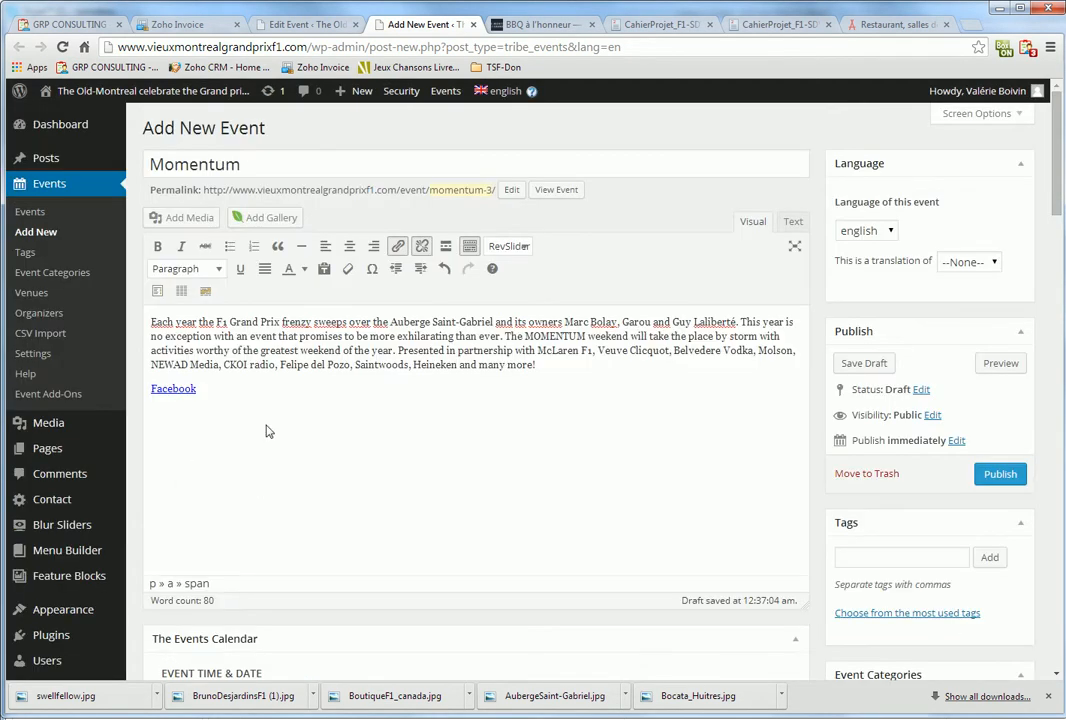
# Publish the new English Momentum event
pyautogui.scroll(-10, 474, 480)
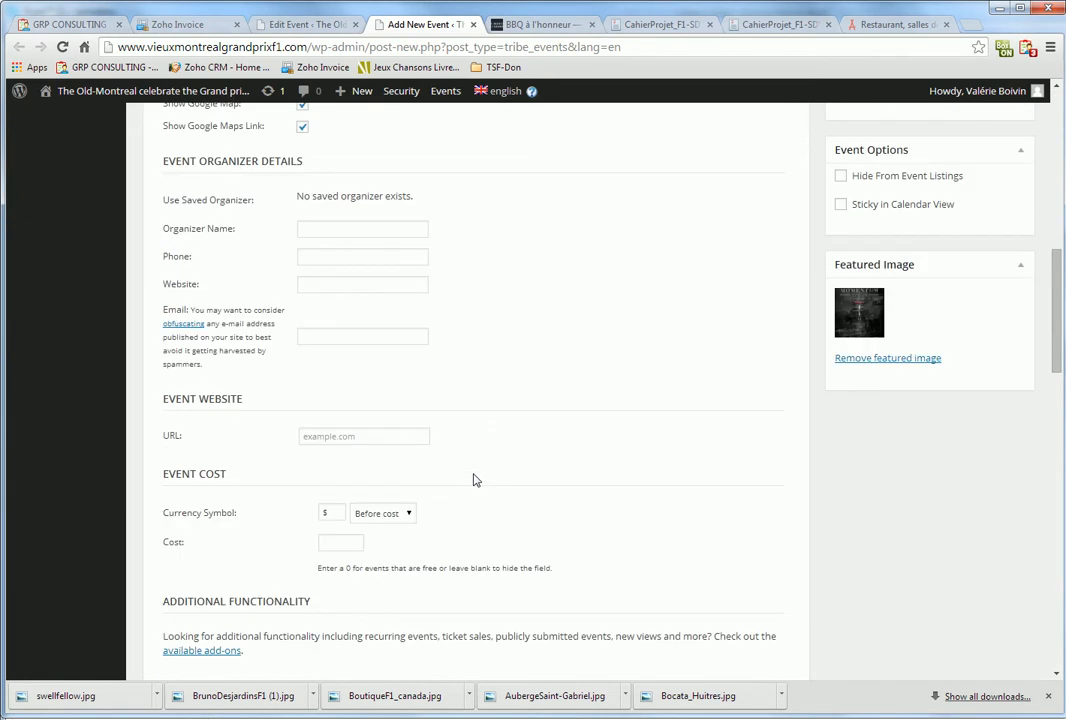
pyautogui.scroll(10, 474, 480)
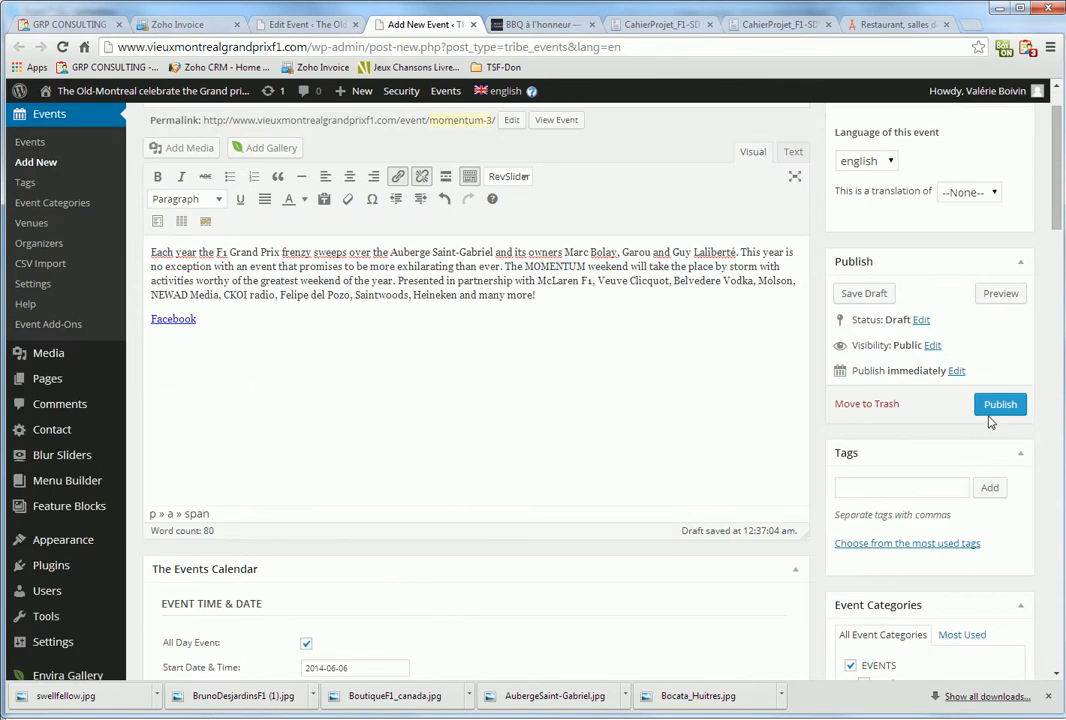
pyautogui.click(1000, 404)
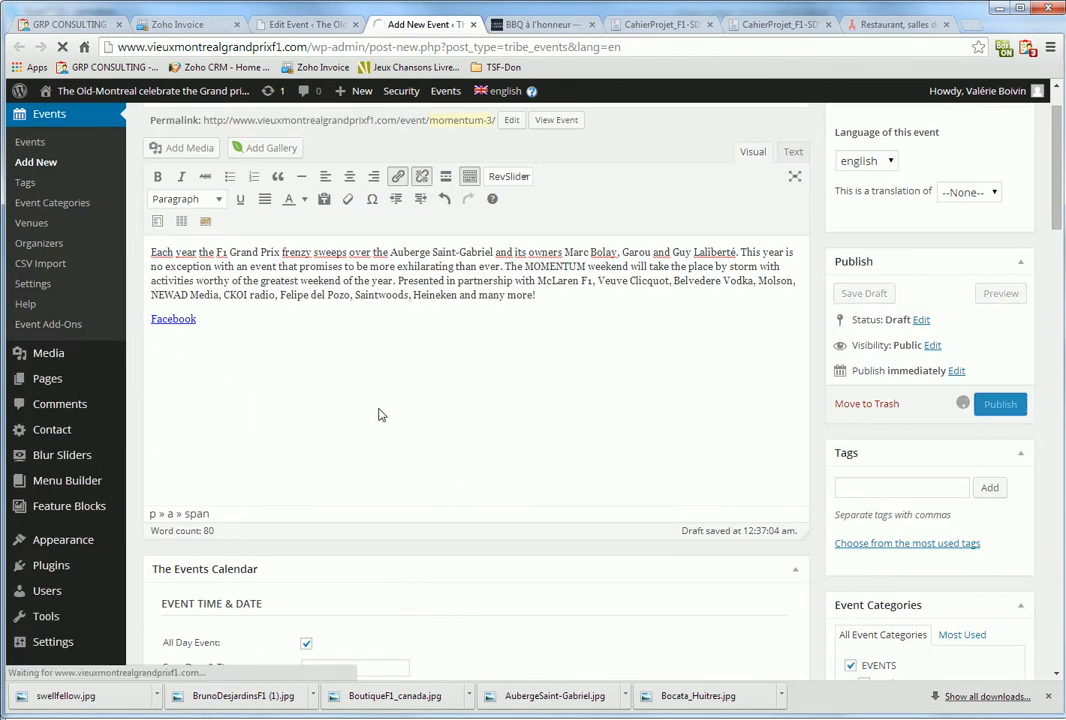
# Add a Facebook line to the original English event, linked to the Facebook page in a new tab, and update it
pyautogui.click(310, 24)
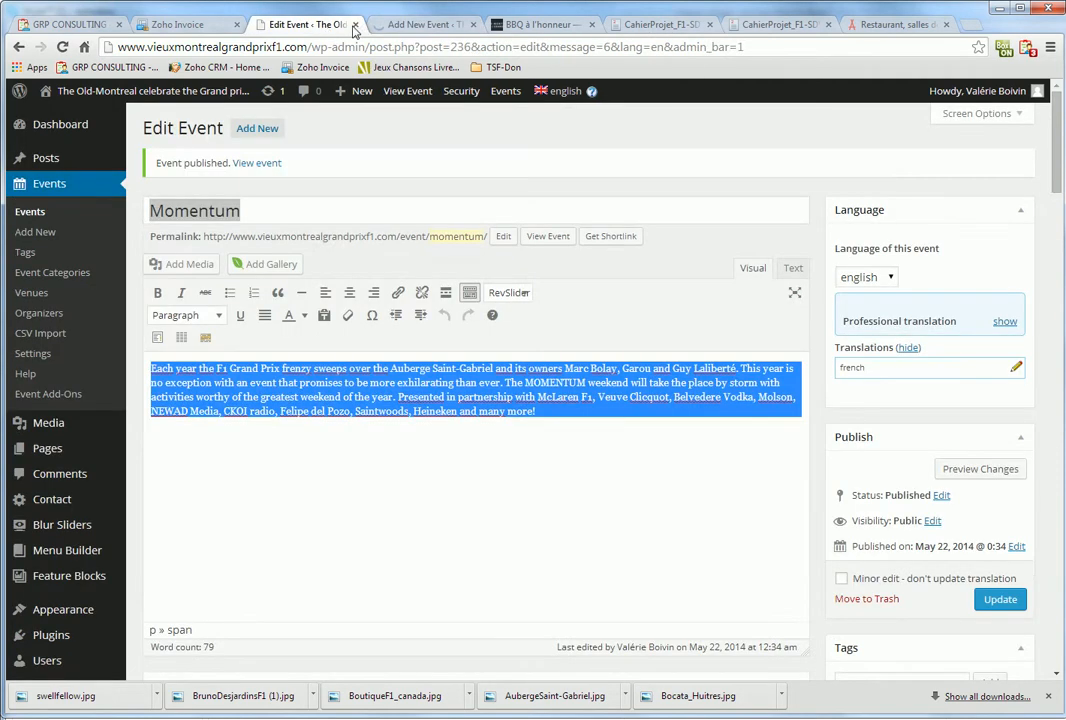
pyautogui.click(553, 466)
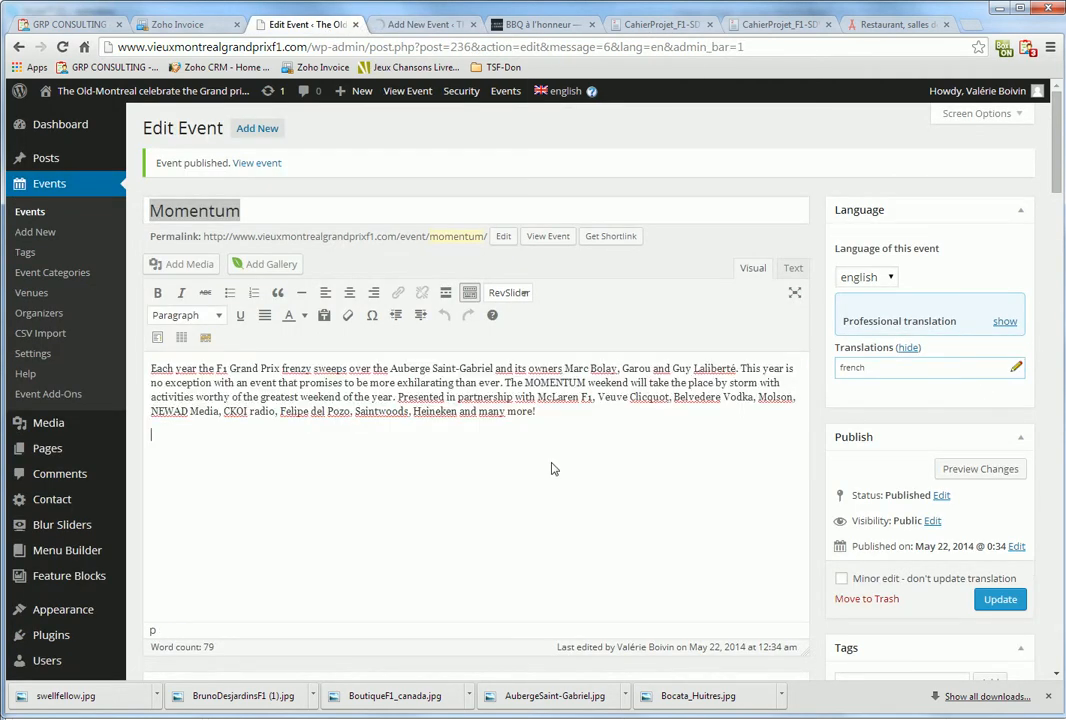
pyautogui.press('Return')
pyautogui.write('fd')
pyautogui.write('cebook')
pyautogui.hotkey('shift', 'Home')
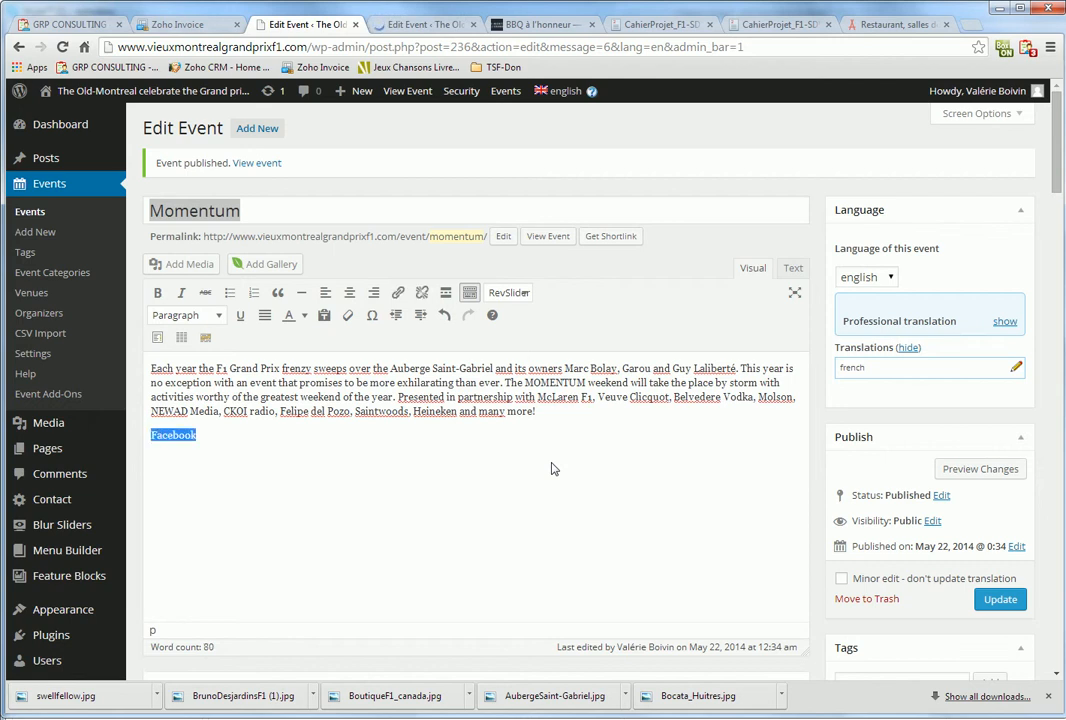
pyautogui.click(398, 293)
pyautogui.hotkey('ctrl', 'v')
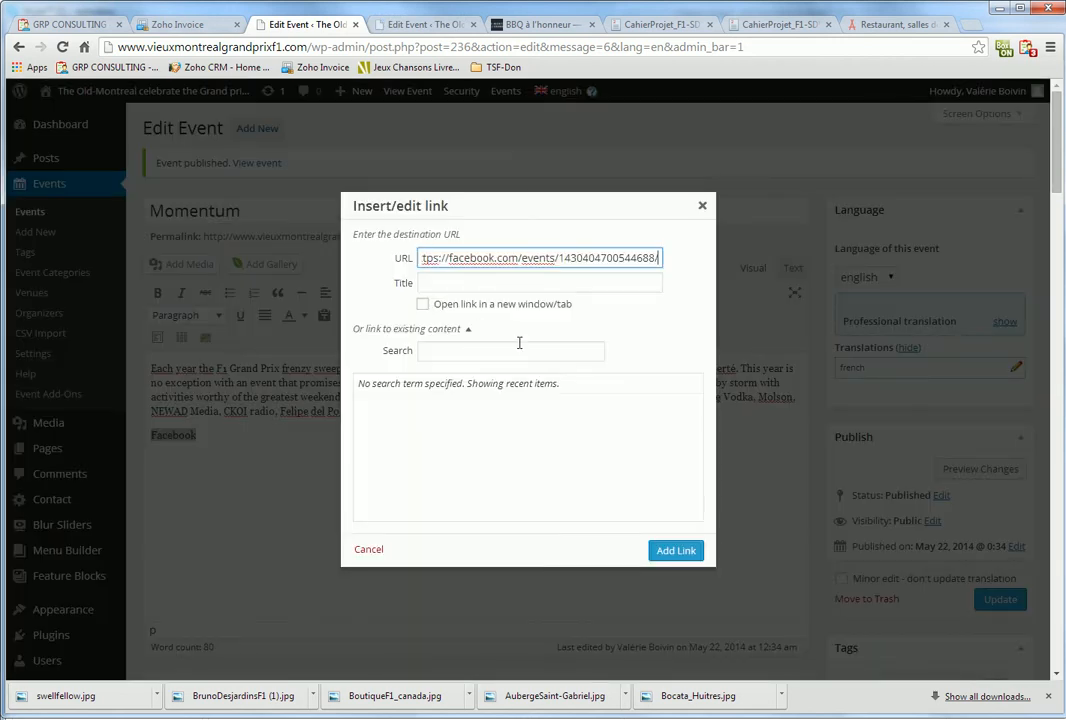
pyautogui.click(483, 311)
pyautogui.click(676, 550)
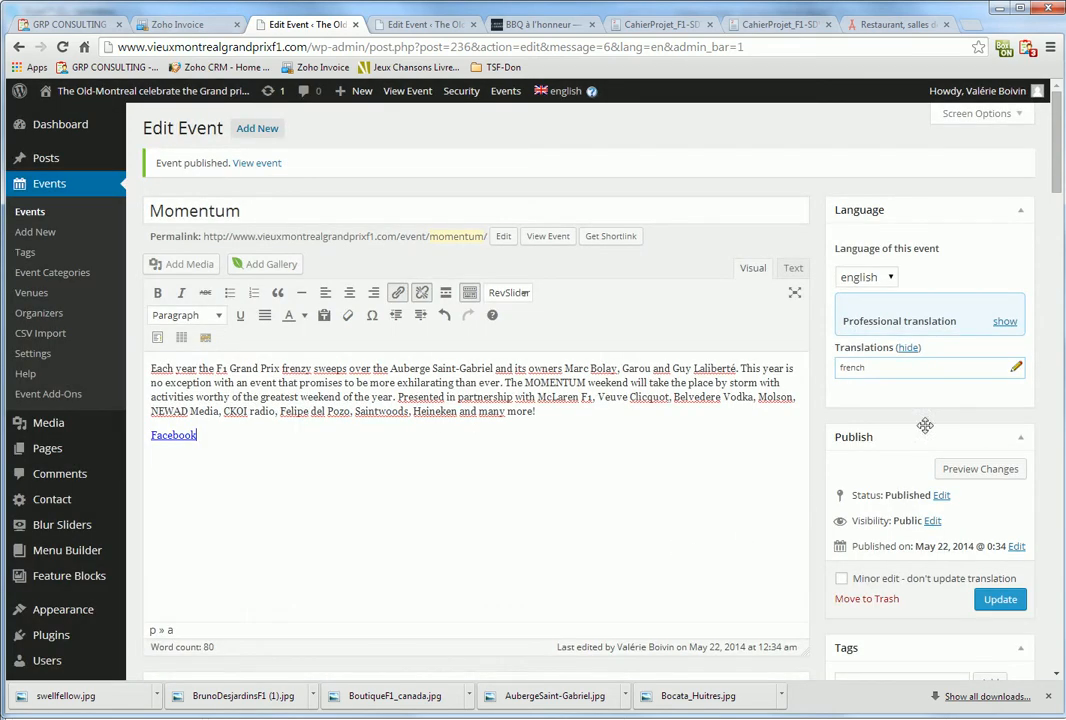
pyautogui.click(991, 603)
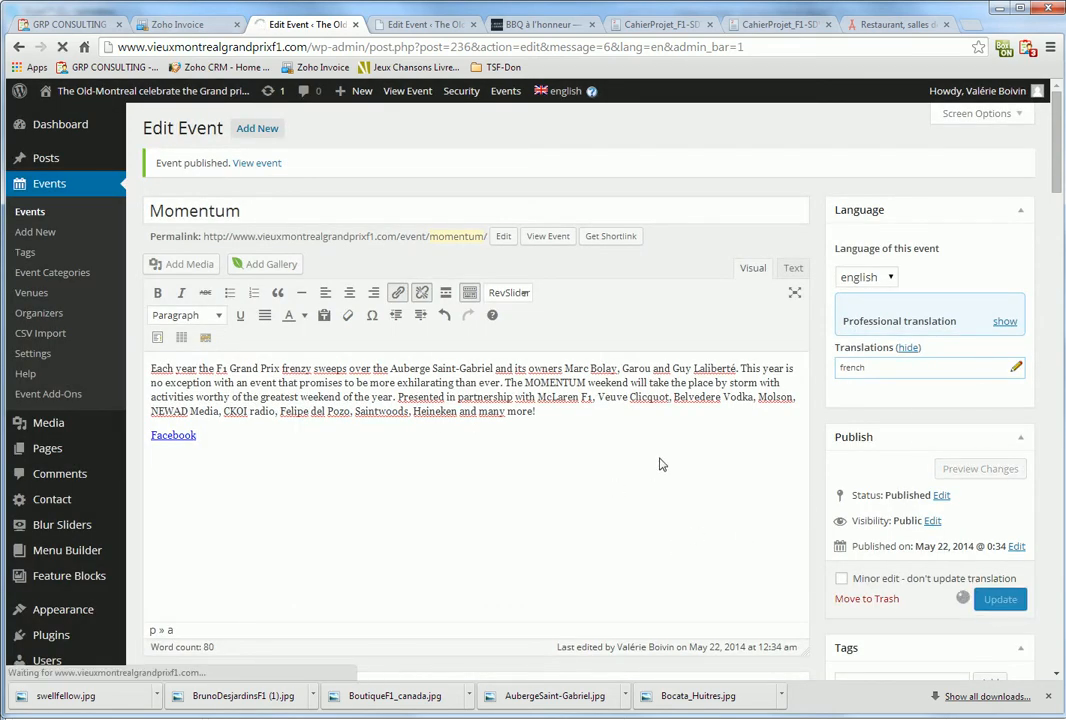
# Start a French translation of the new Momentum event and select the existing French event's title Momentum
pyautogui.click(446, 26)
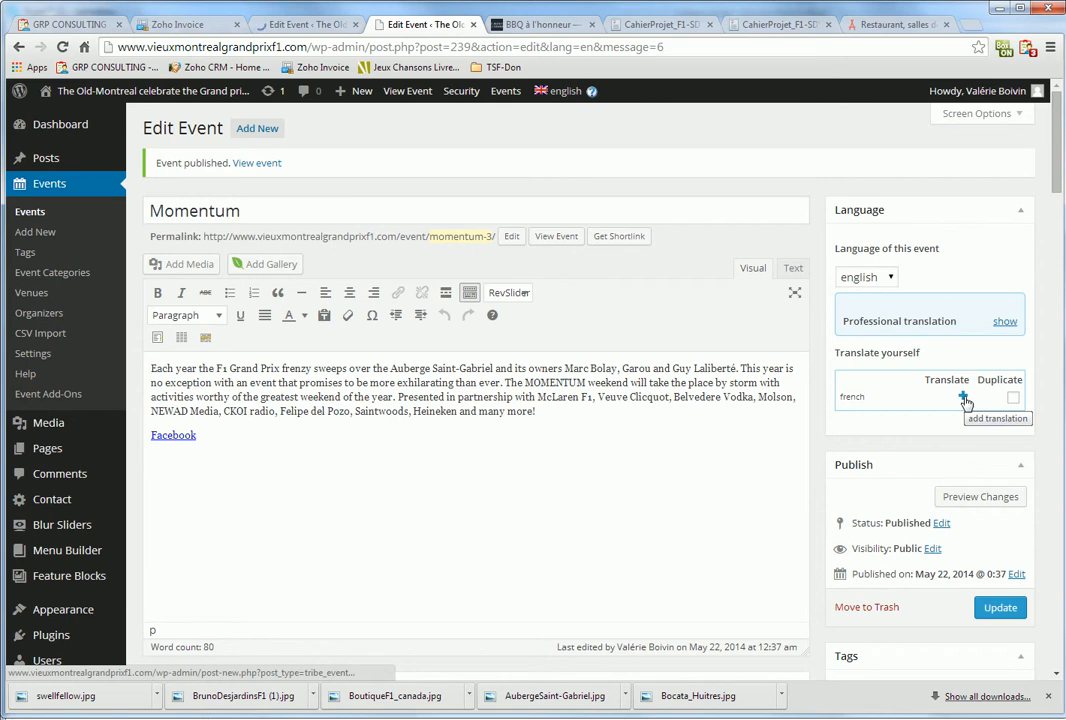
pyautogui.click(963, 398)
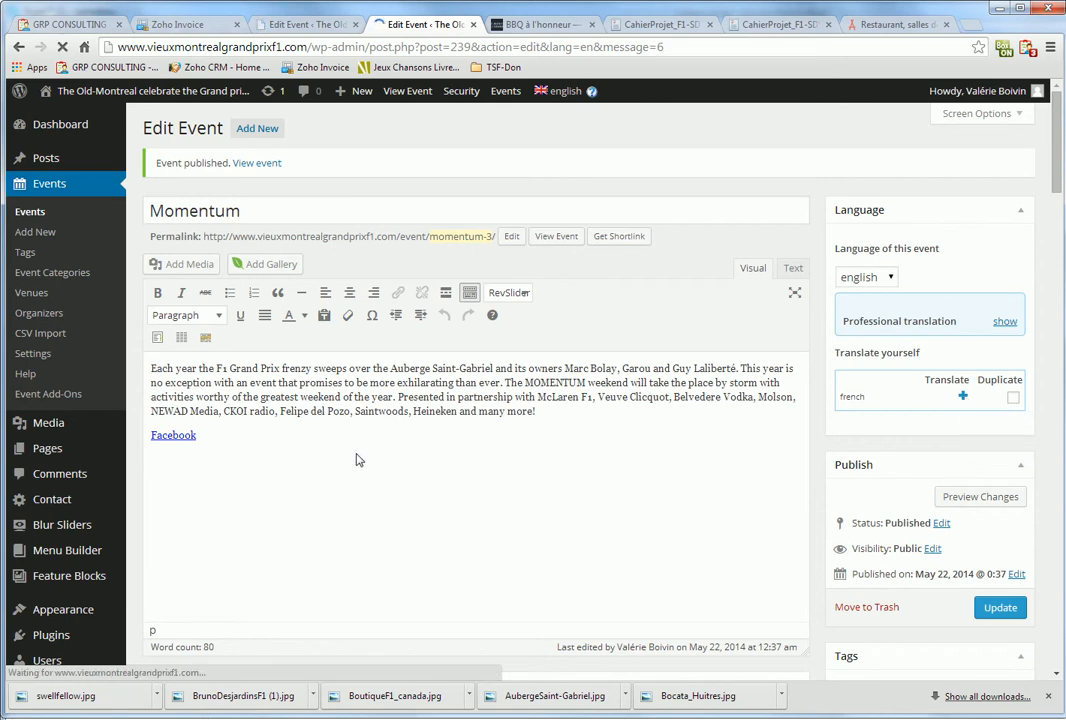
pyautogui.click(328, 24)
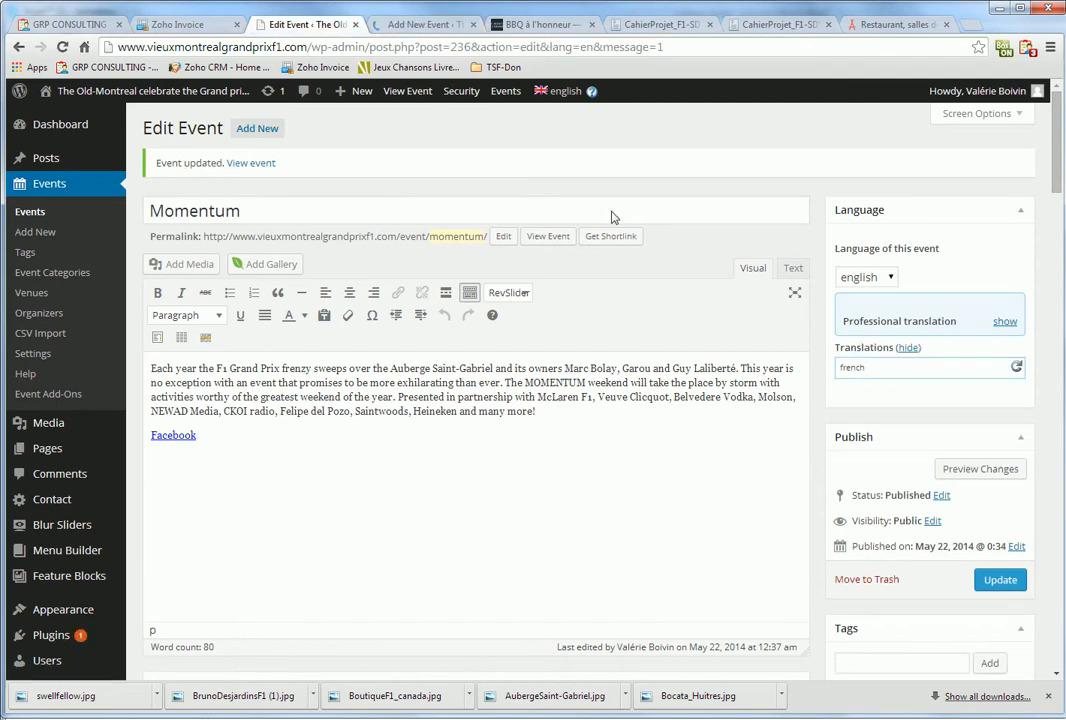
pyautogui.click(1017, 367)
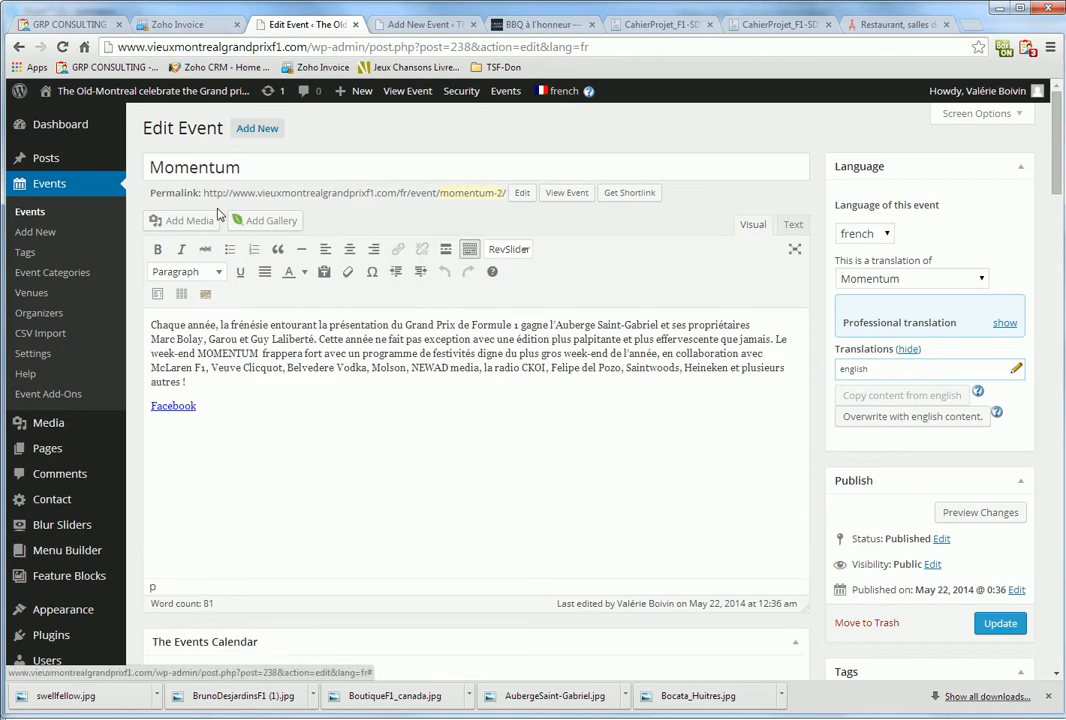
pyautogui.doubleClick(200, 167)
pyautogui.hotkey('ctrl', 'c')
pyautogui.click(420, 24)
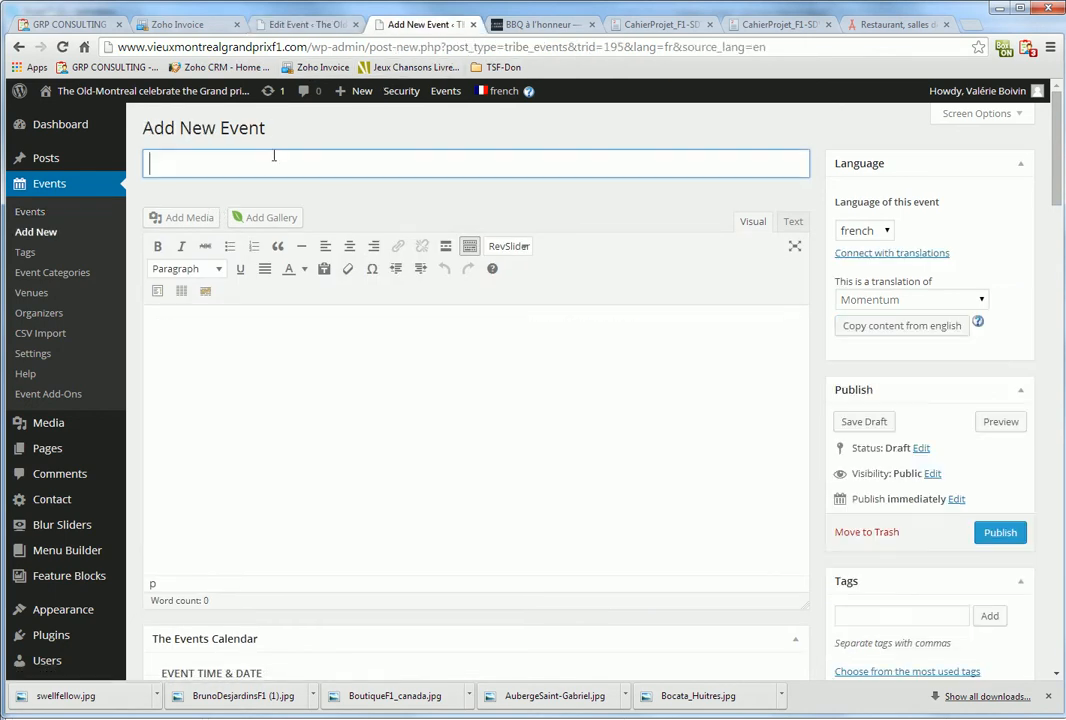
# Paste the title 'Momentum' and the existing French description into the new event
pyautogui.hotkey('ctrl', 'v')
pyautogui.click(275, 22)
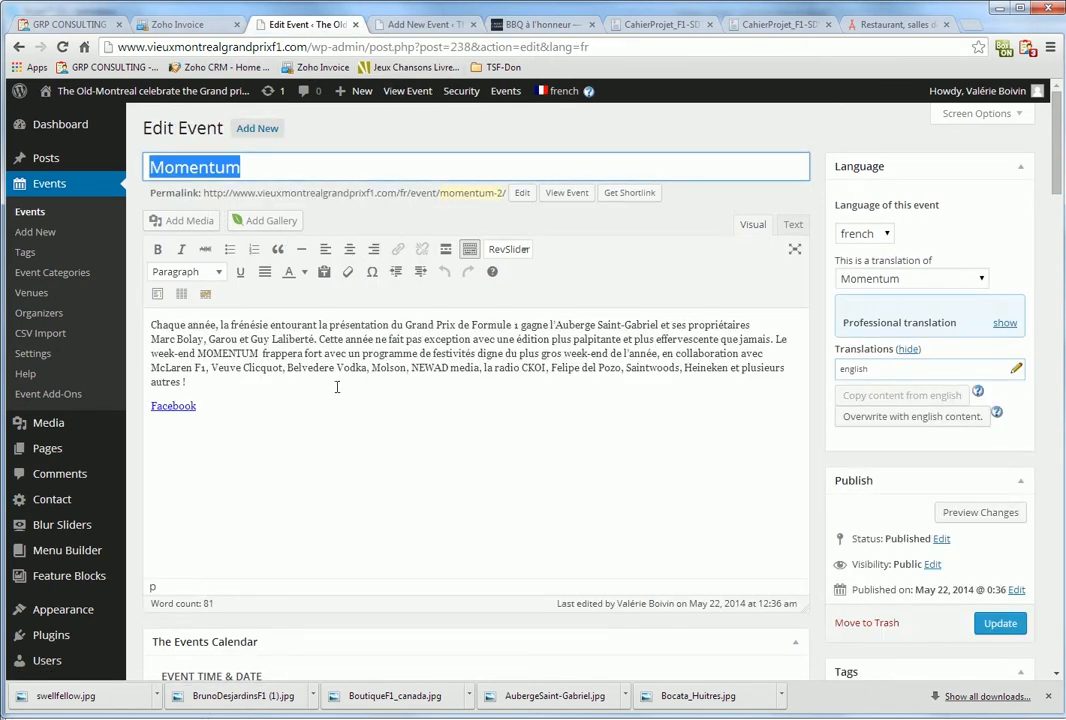
pyautogui.click(338, 395)
pyautogui.hotkey('ctrl', 'a')
pyautogui.hotkey('ctrl', 'c')
pyautogui.click(420, 24)
pyautogui.click(369, 500)
pyautogui.hotkey('ctrl', 'v')
# Make the event all-day on 2014-06-06, matching the existing French event's dates
pyautogui.scroll(-1, 600, 480)
pyautogui.scroll(-2, 835, 477)
pyautogui.scroll(-1, 880, 590)
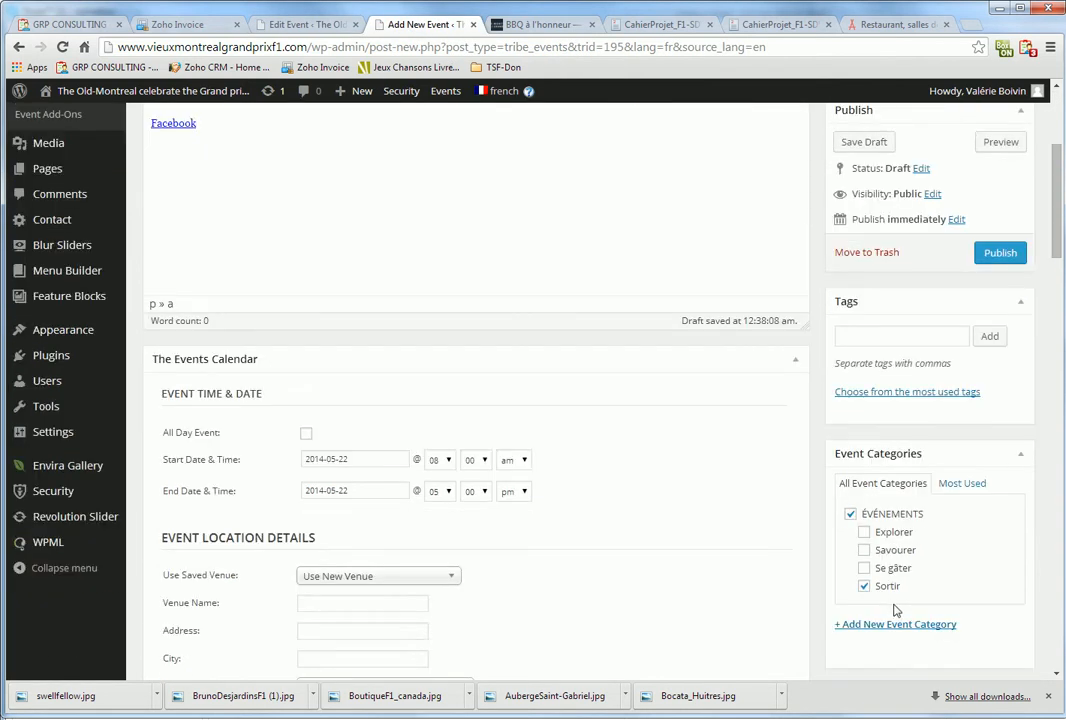
pyautogui.click(306, 433)
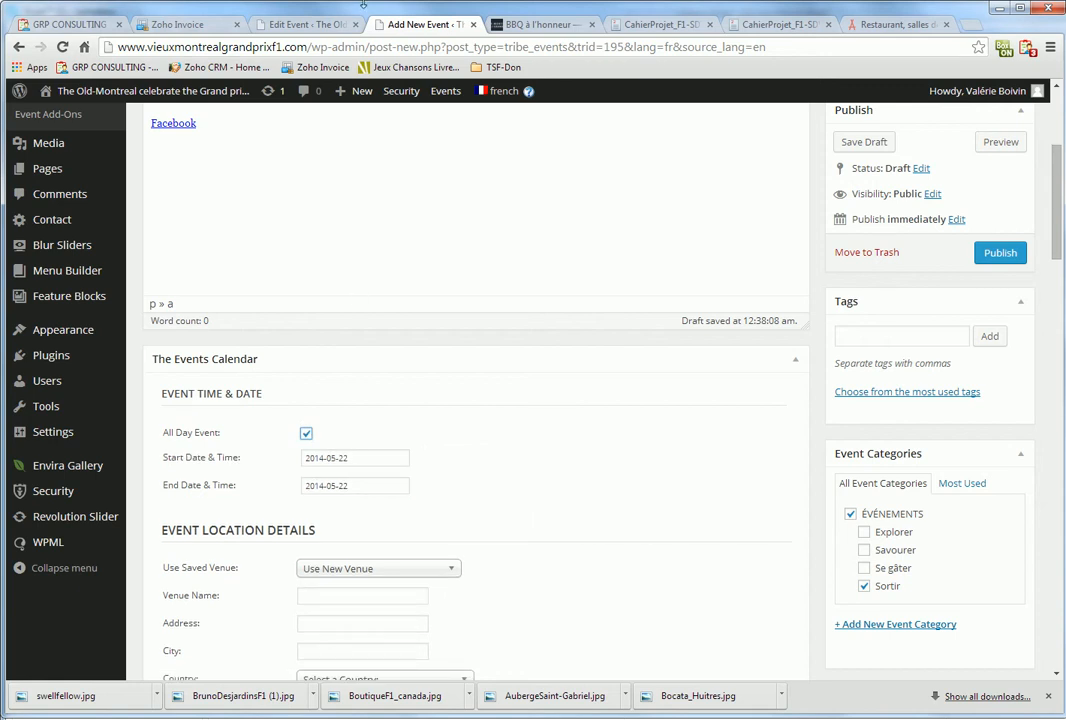
pyautogui.click(300, 24)
pyautogui.scroll(-3, 375, 390)
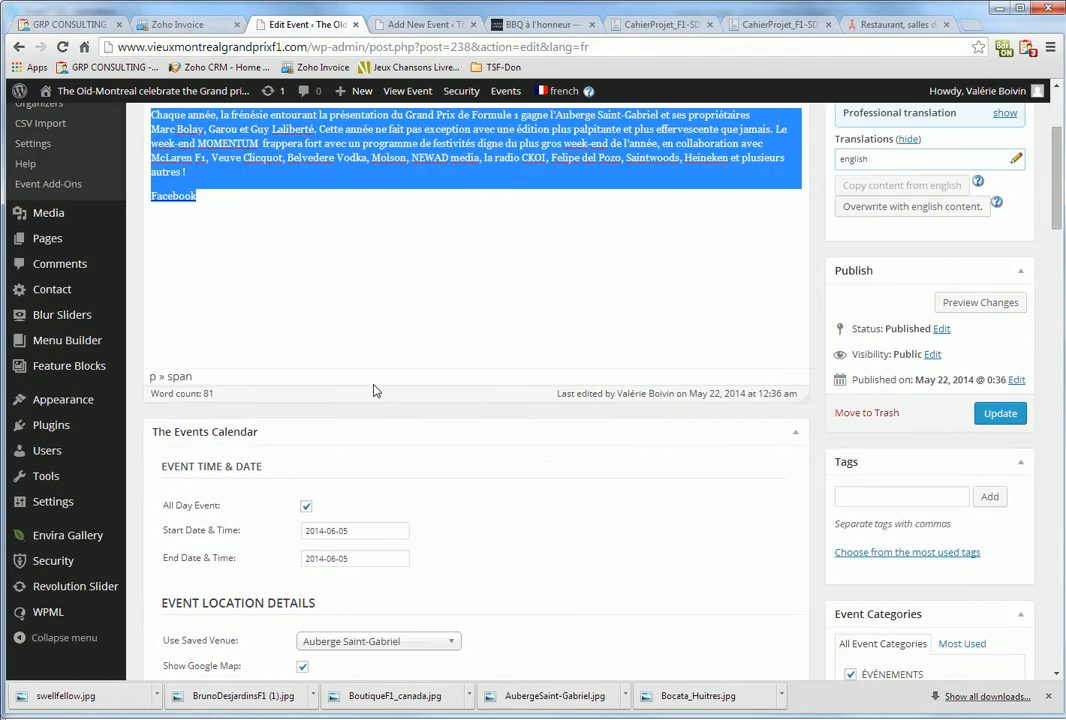
pyautogui.click(365, 22)
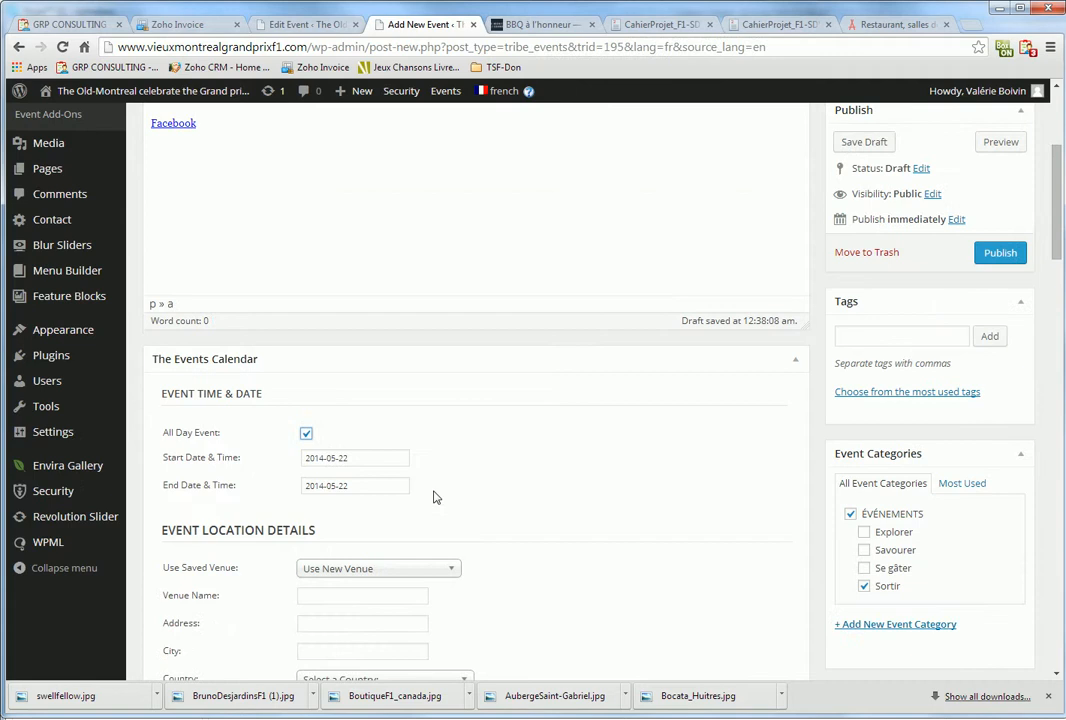
pyautogui.click(349, 459)
pyautogui.click(587, 306)
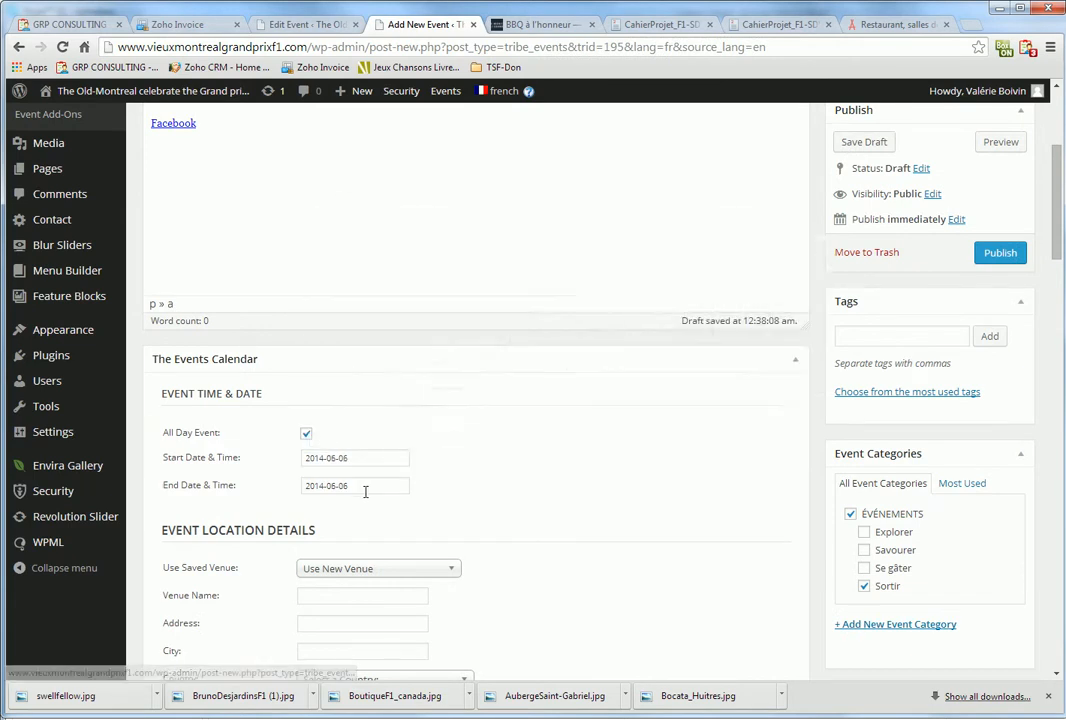
# Choose Auberge Saint-Gabriel as the saved venue
pyautogui.scroll(-2, 365, 491)
pyautogui.click(378, 362)
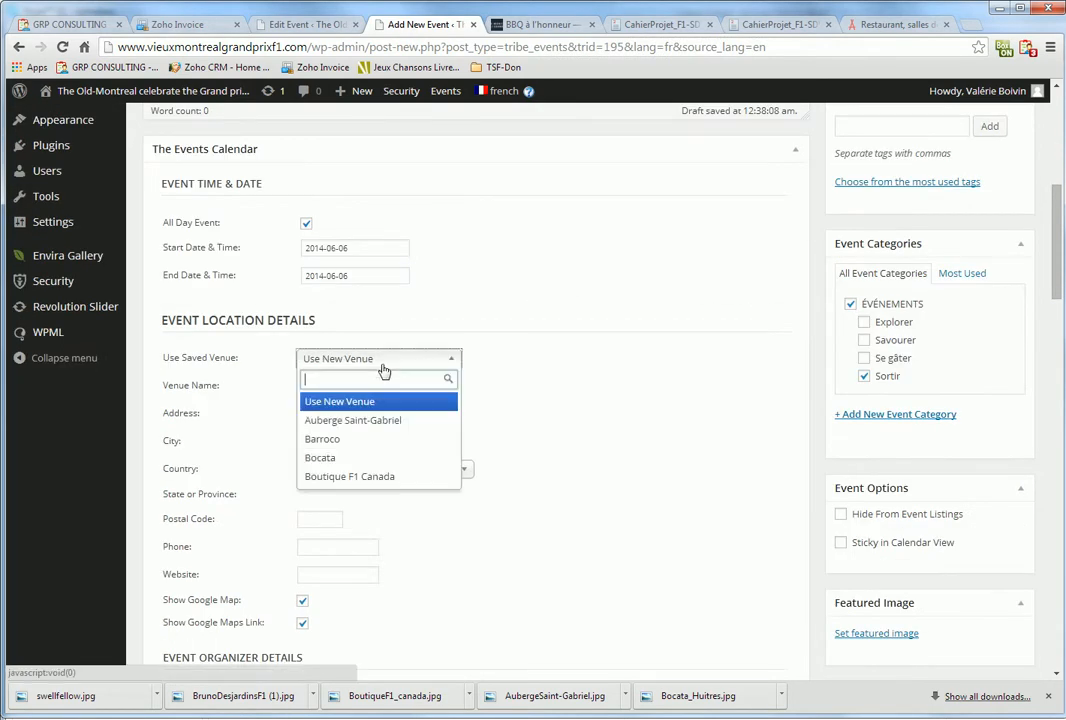
pyautogui.click(362, 421)
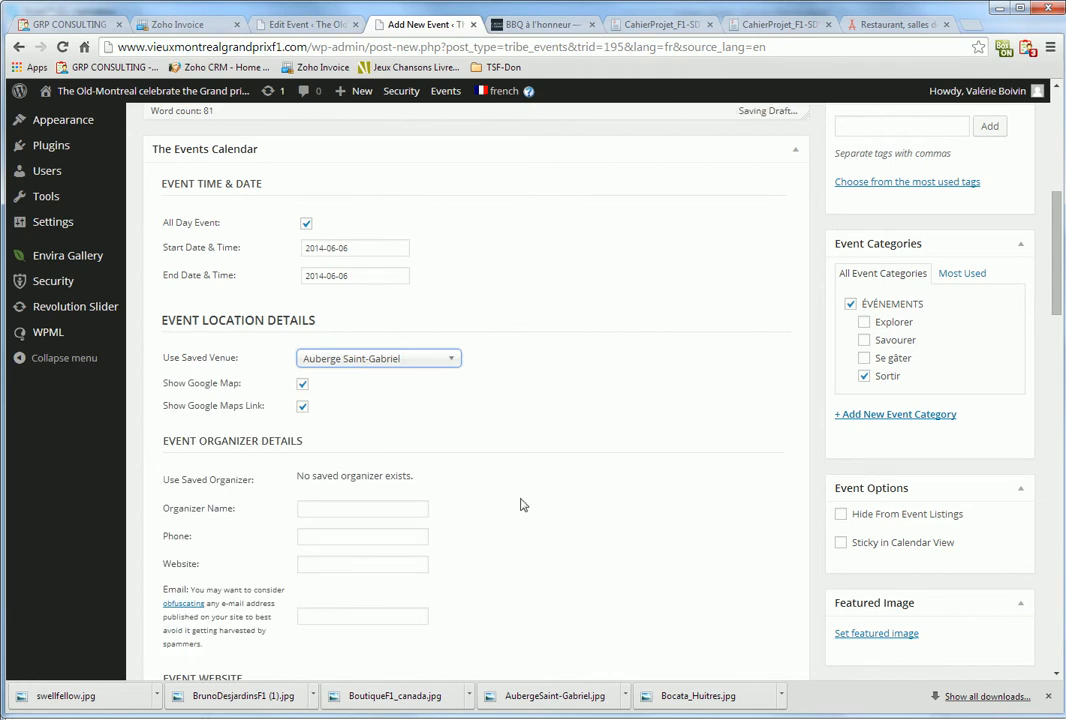
# Set the Momentum poster as the featured image and publish the event
pyautogui.scroll(-2, 520, 505)
pyautogui.click(873, 424)
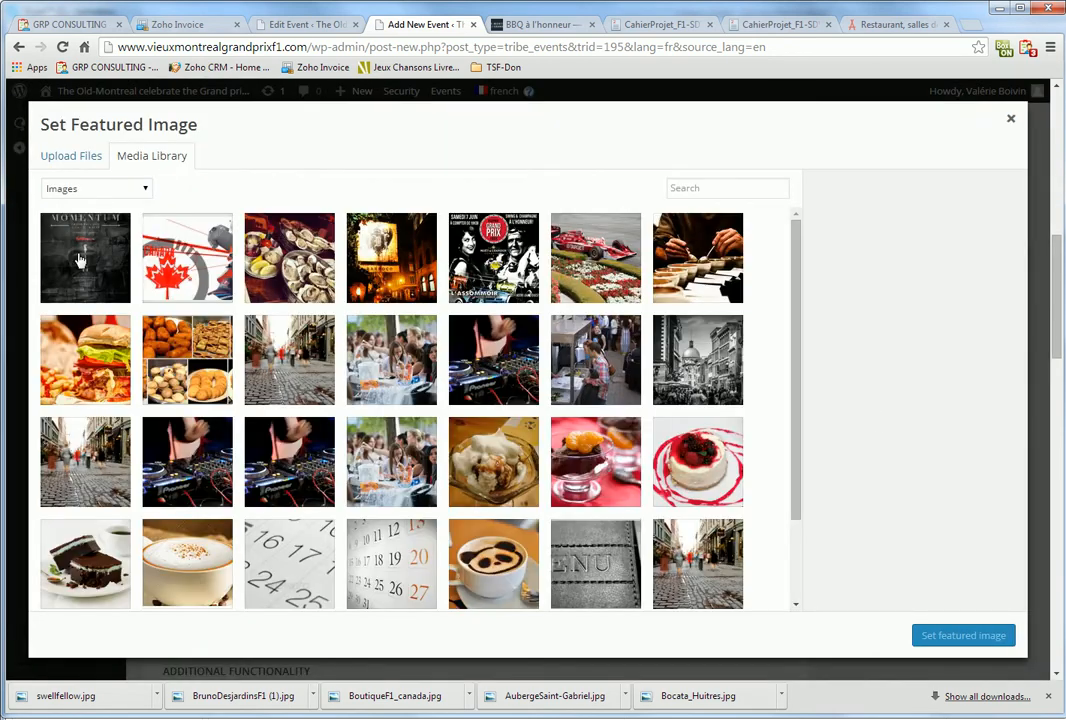
pyautogui.click(79, 260)
pyautogui.click(950, 635)
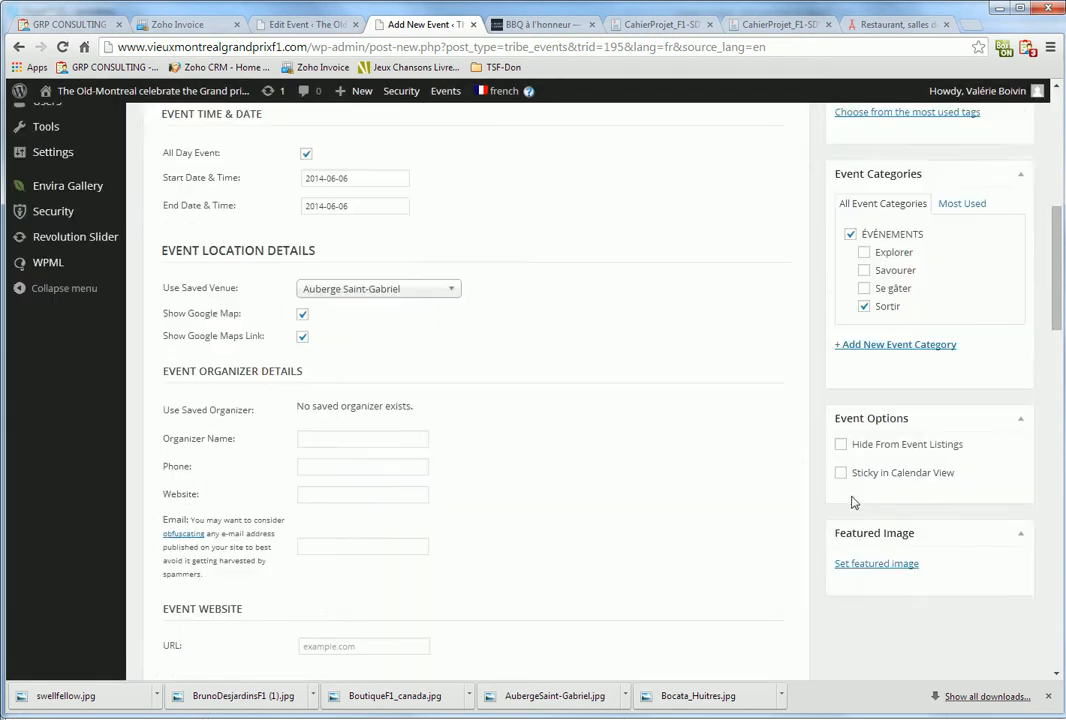
pyautogui.scroll(10, 854, 502)
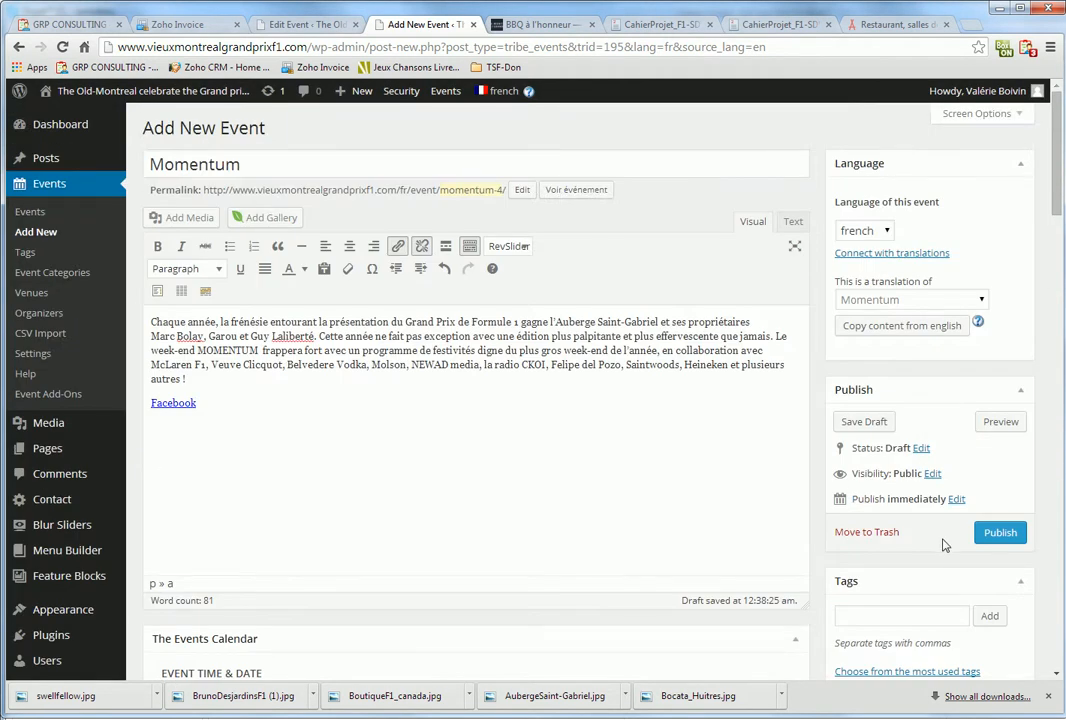
pyautogui.click(995, 536)
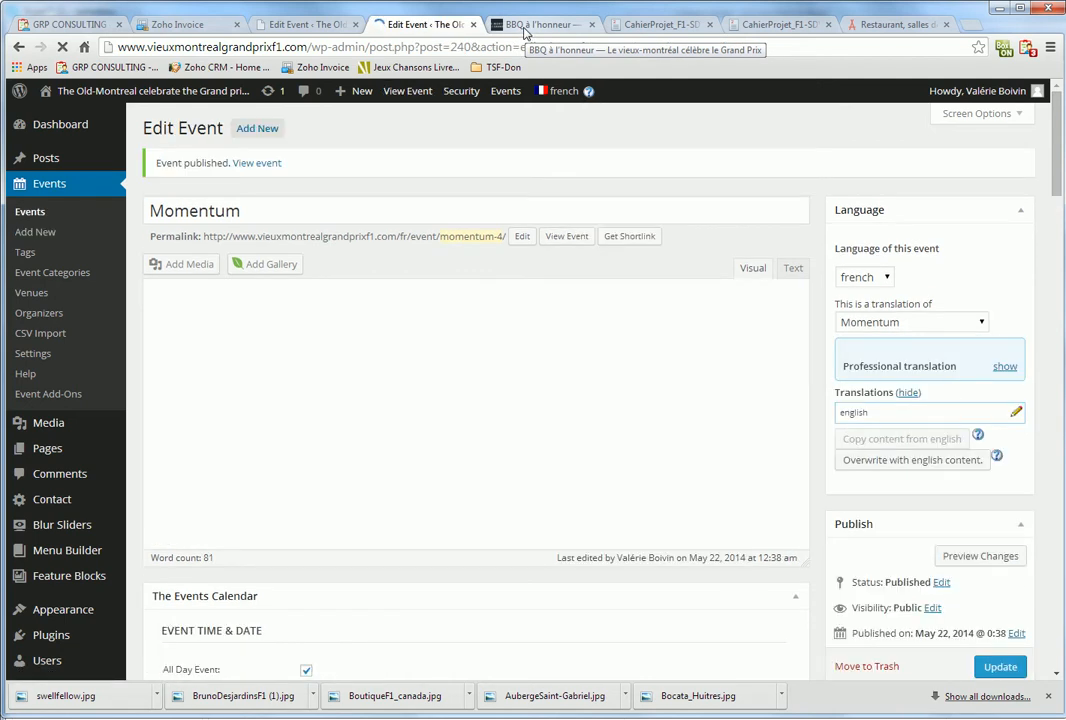
# On the live site, go from Programmation to the full Momentum event page
pyautogui.click(525, 25)
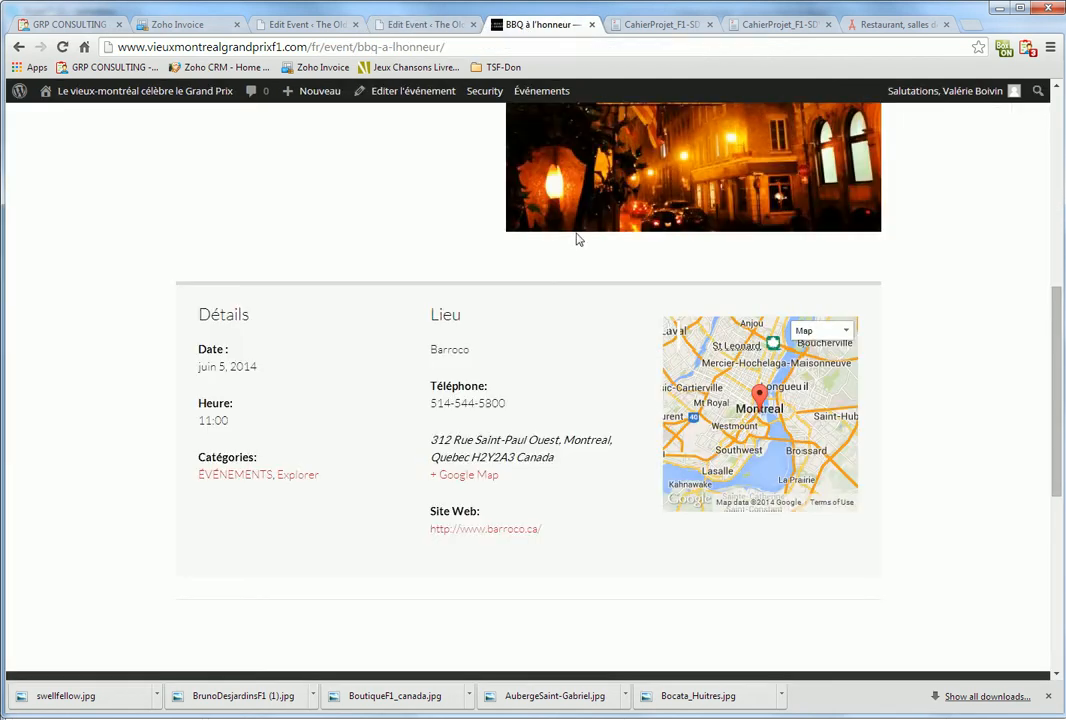
pyautogui.scroll(6, 585, 305)
pyautogui.click(512, 221)
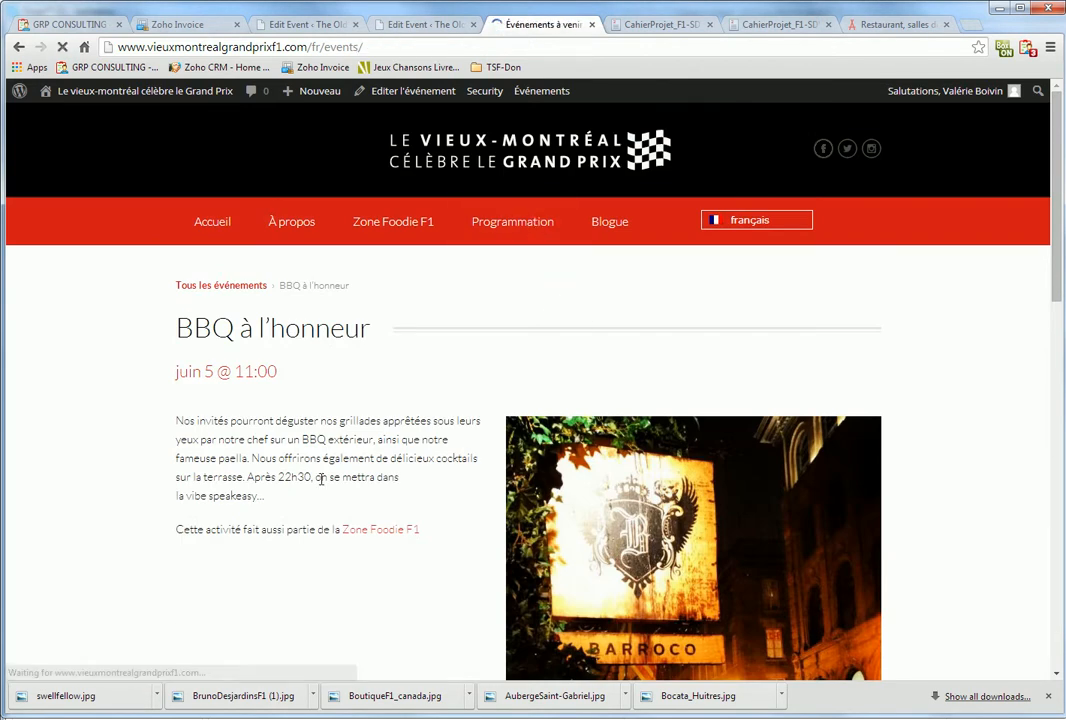
pyautogui.scroll(-1, 525, 525)
pyautogui.scroll(-2, 525, 525)
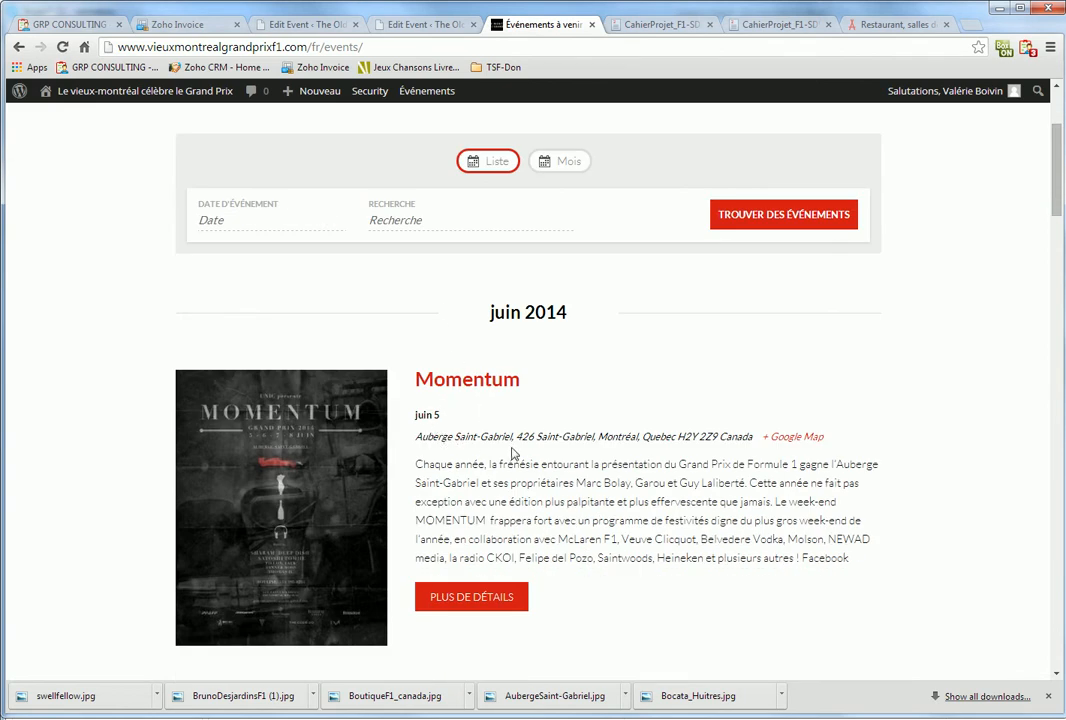
pyautogui.click(488, 600)
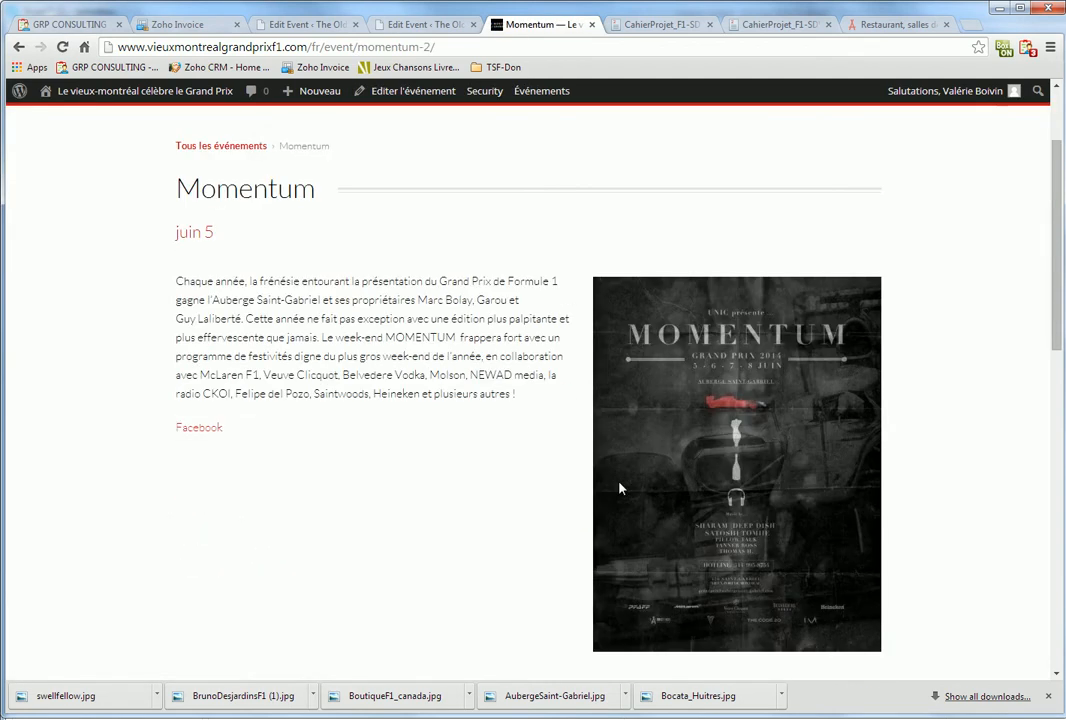
# Review the event details, centre the map on L'Auberge Saint-Gabriel, and check the venue's website
pyautogui.scroll(-2, 421, 445)
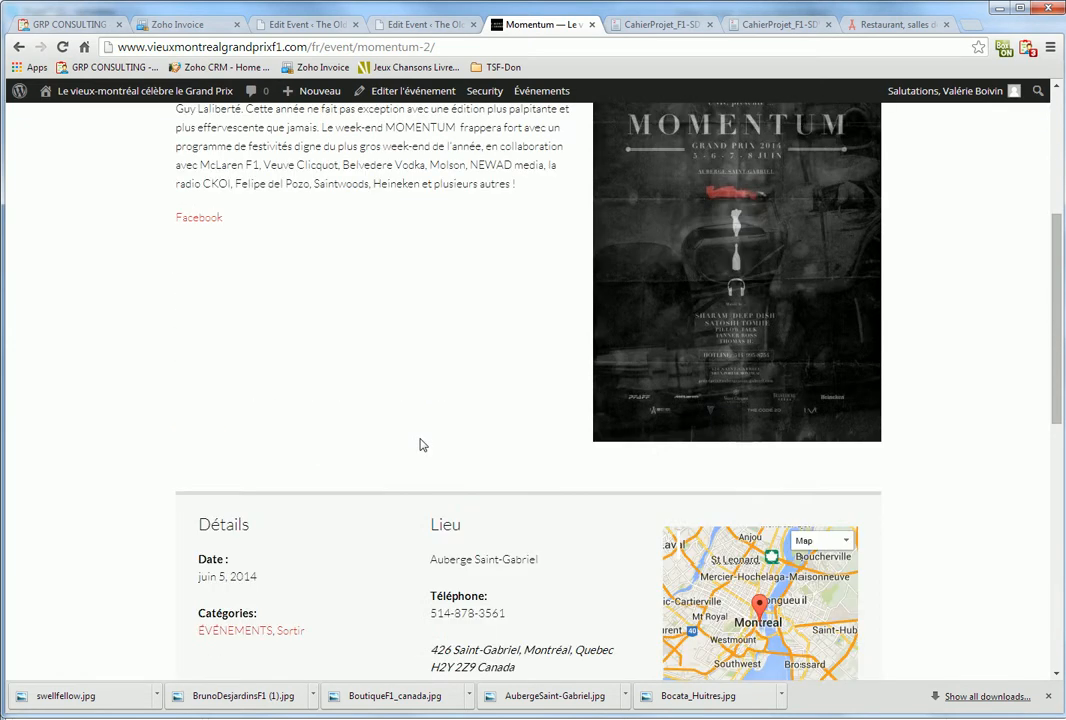
pyautogui.scroll(-1, 421, 445)
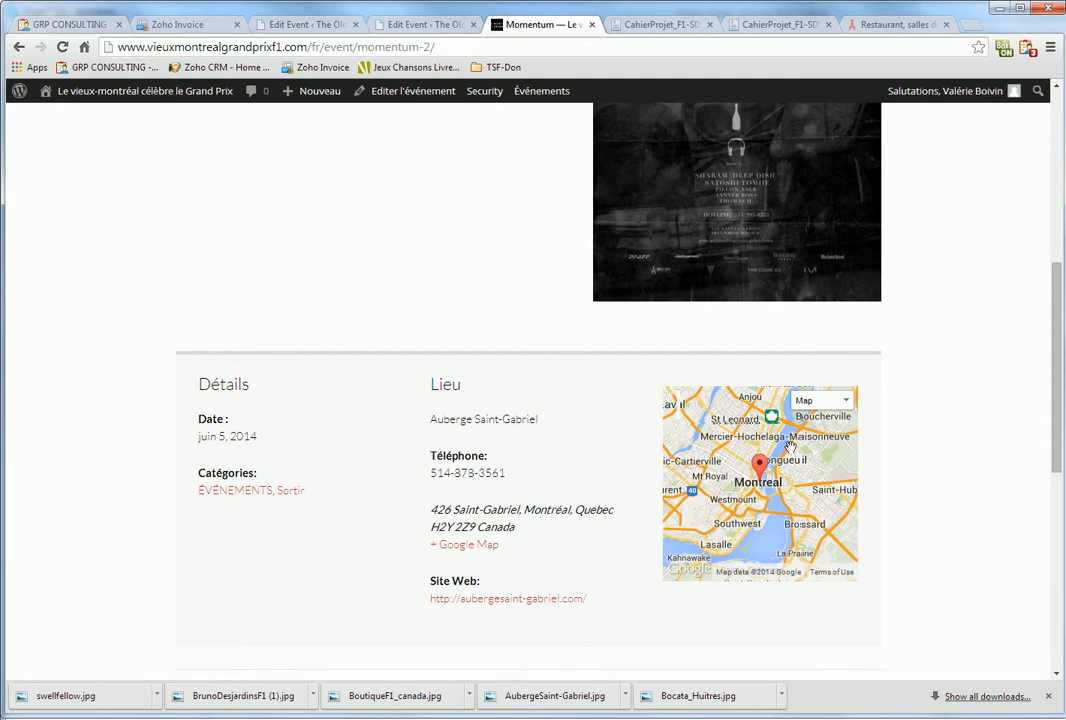
pyautogui.scroll(2, 760, 478)
pyautogui.scroll(4, 760, 479)
pyautogui.scroll(2, 748, 483)
pyautogui.moveTo(768, 453); pyautogui.dragTo(766, 507)
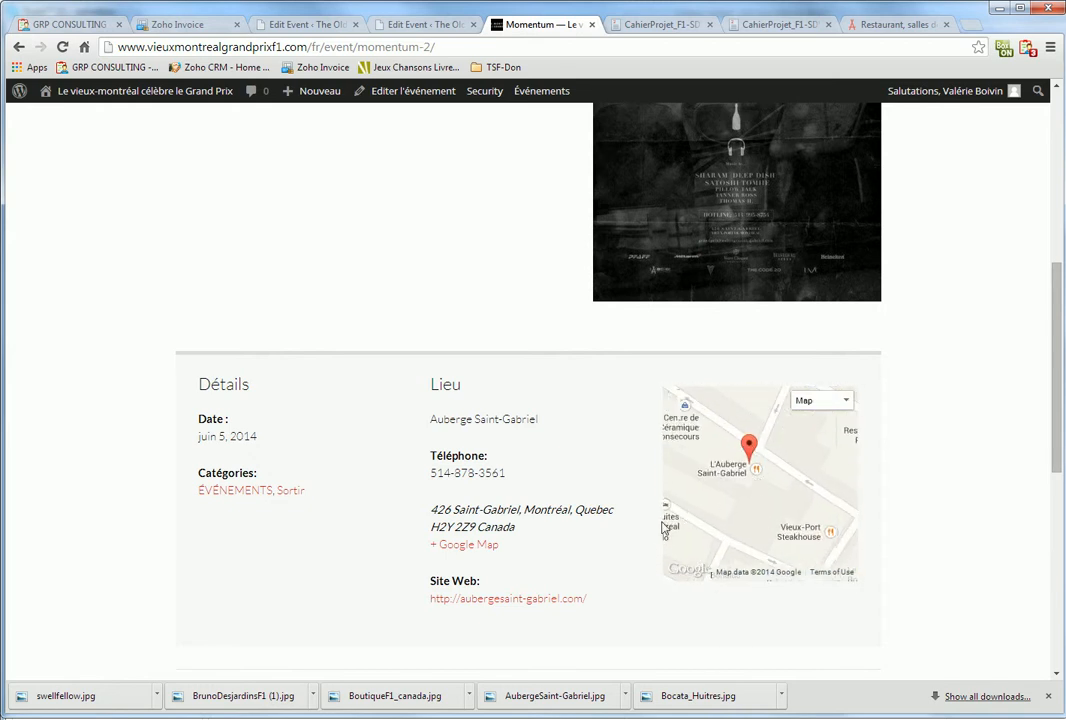
pyautogui.click(548, 600)
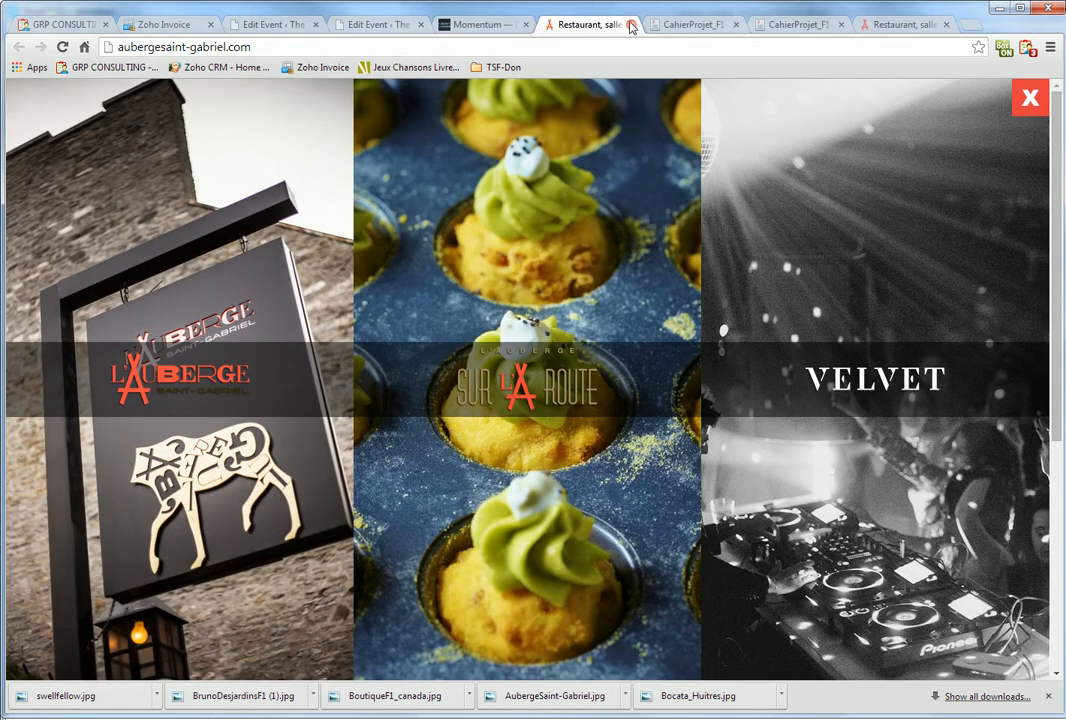
pyautogui.click(631, 24)
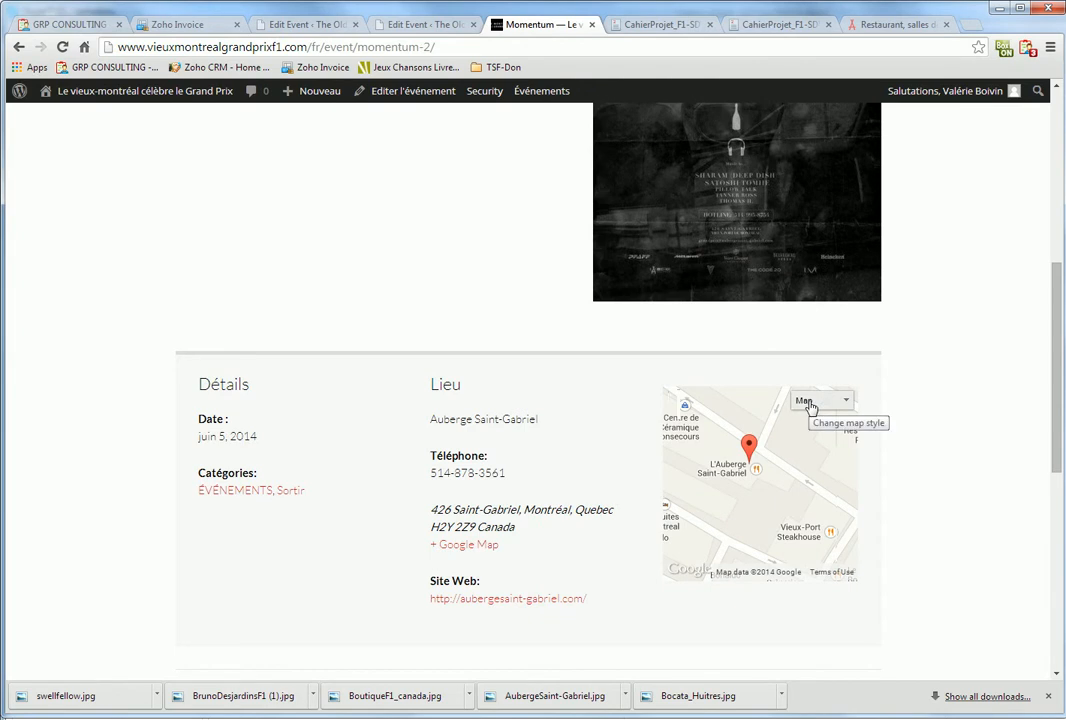
pyautogui.scroll(5, 540, 454)
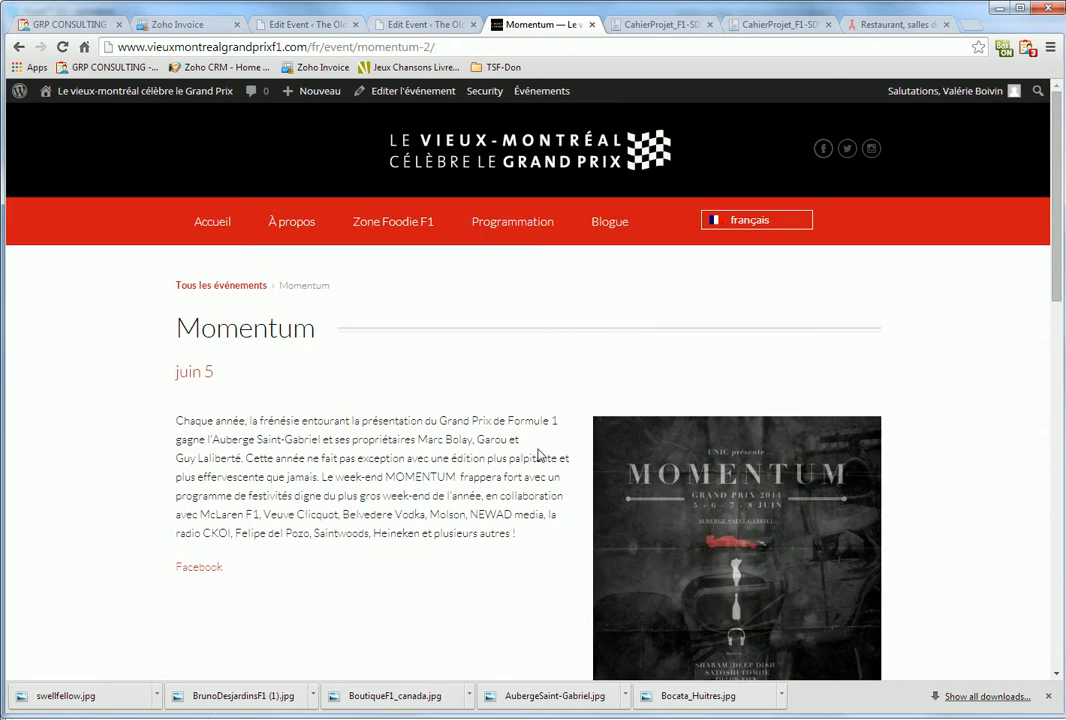